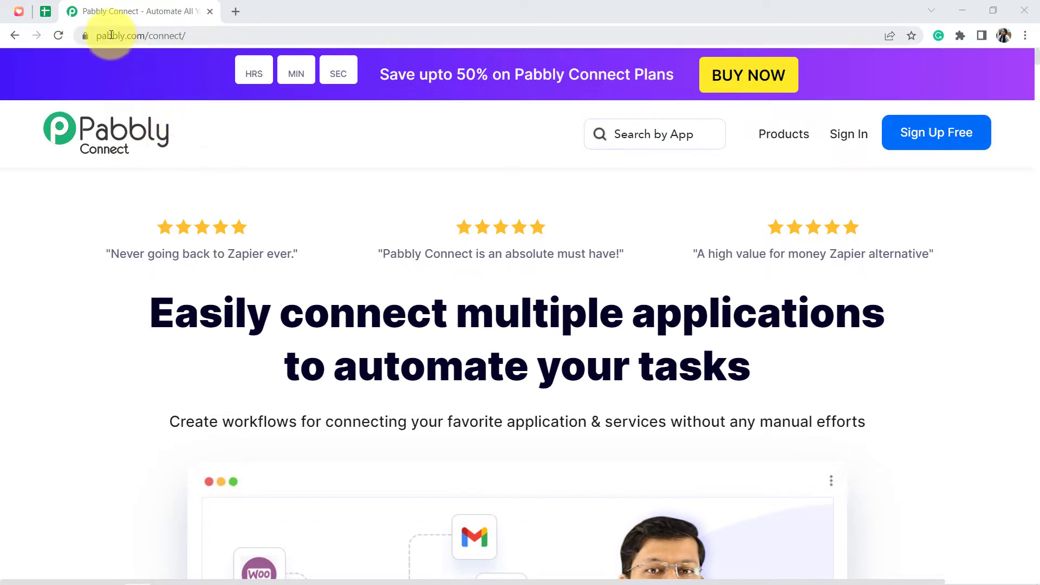
# Sign in to Pabbly from its website and open the Pabbly Connect app
pyautogui.moveTo(110, 35); pyautogui.dragTo(239, 36)
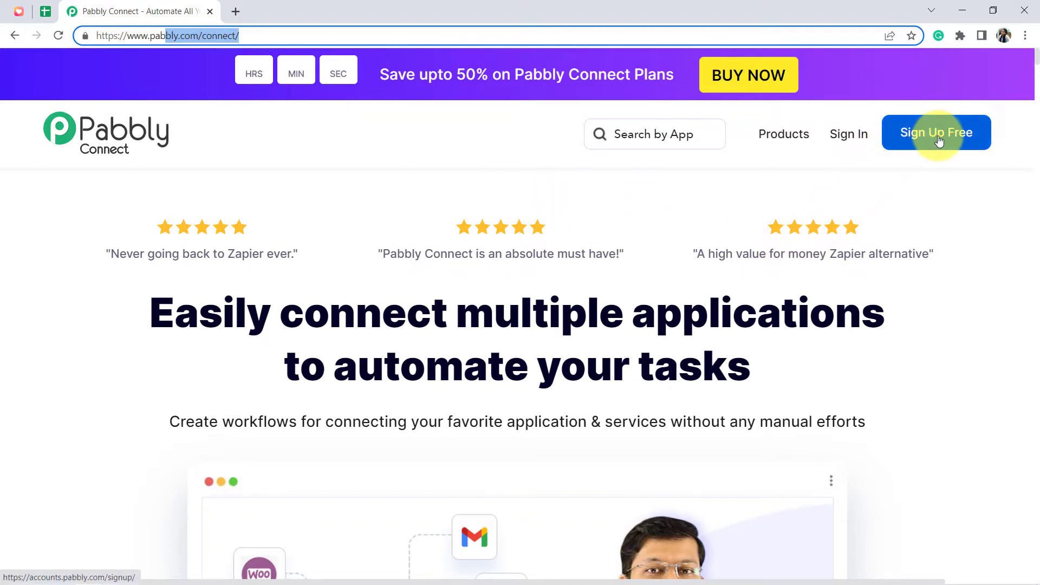
pyautogui.click(852, 133)
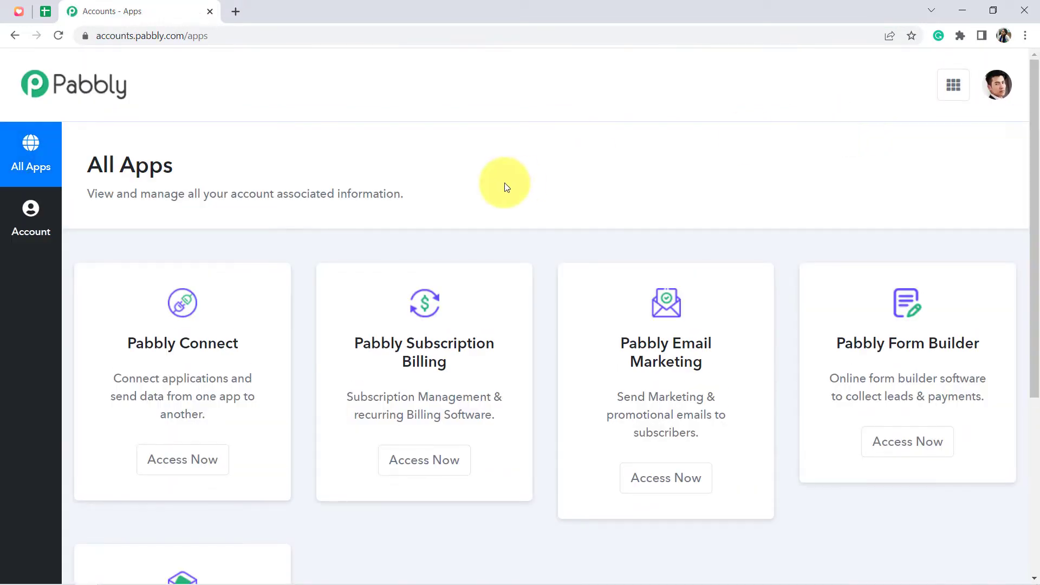
pyautogui.click(170, 461)
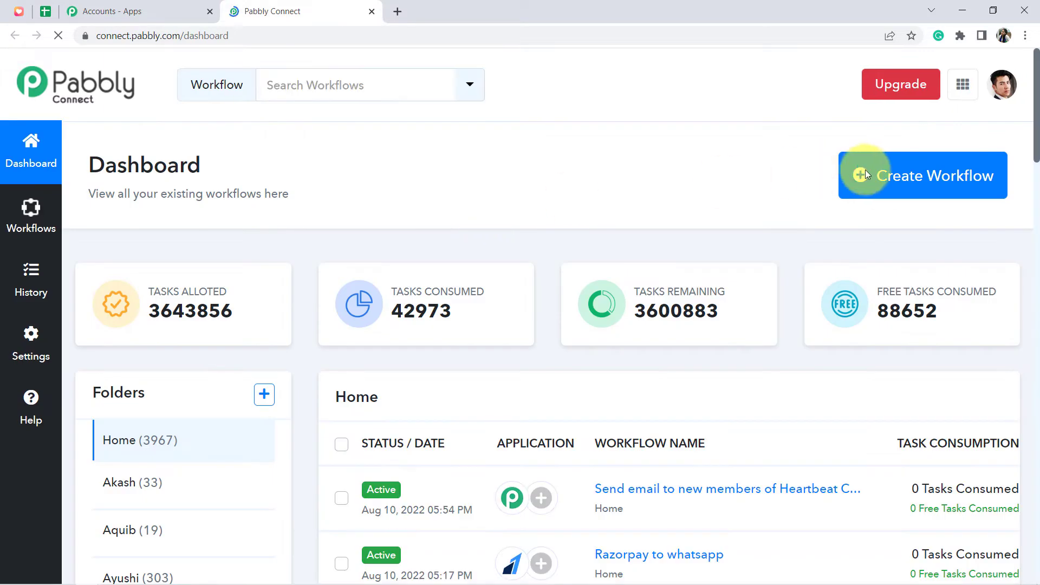
# Create a new workflow named "Send email to new members of Heartbeat Community"
pyautogui.click(913, 183)
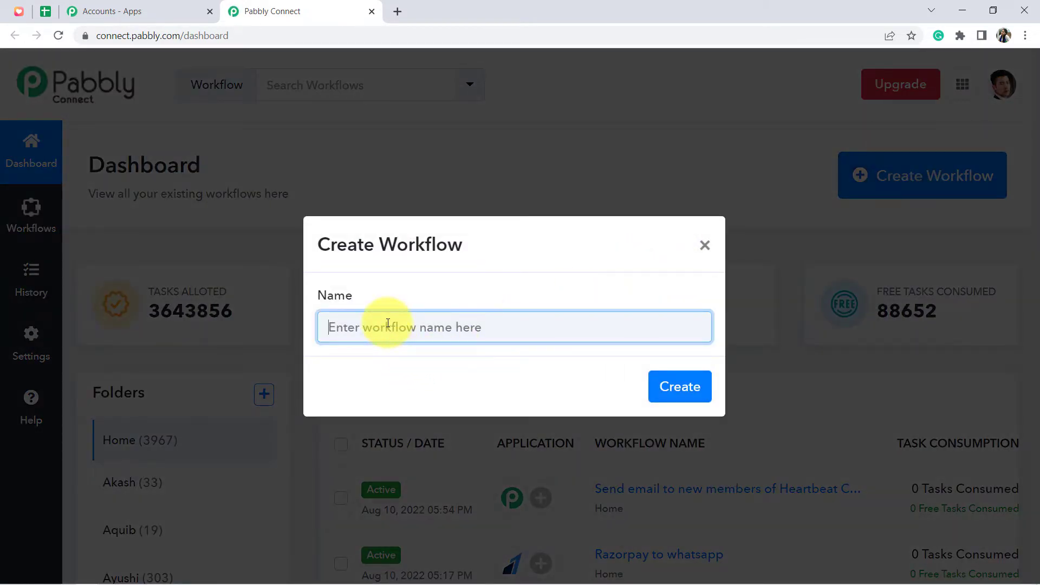
pyautogui.write('Send email to new members of Heartbeat Community')
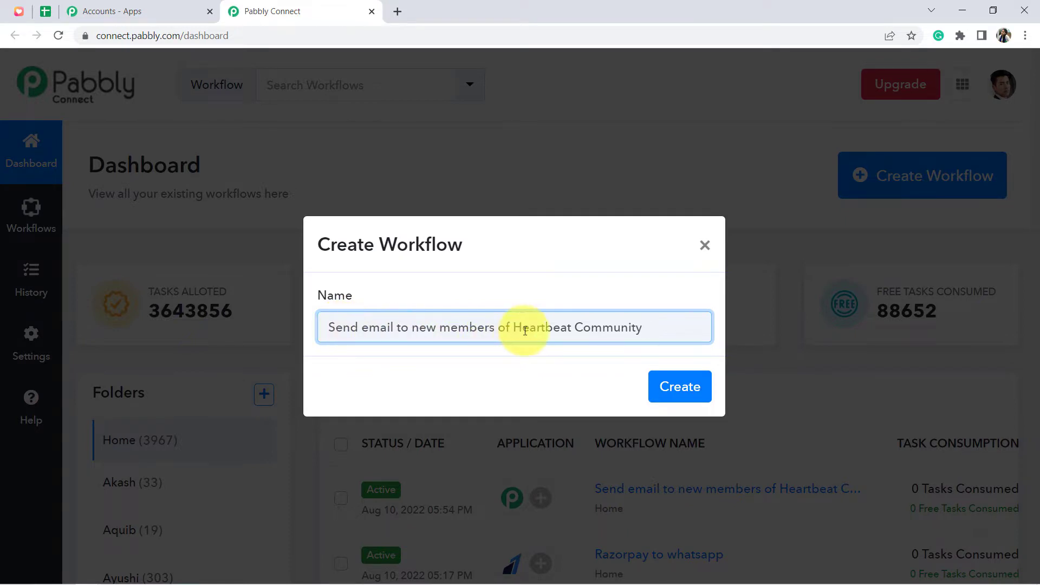
pyautogui.click(674, 398)
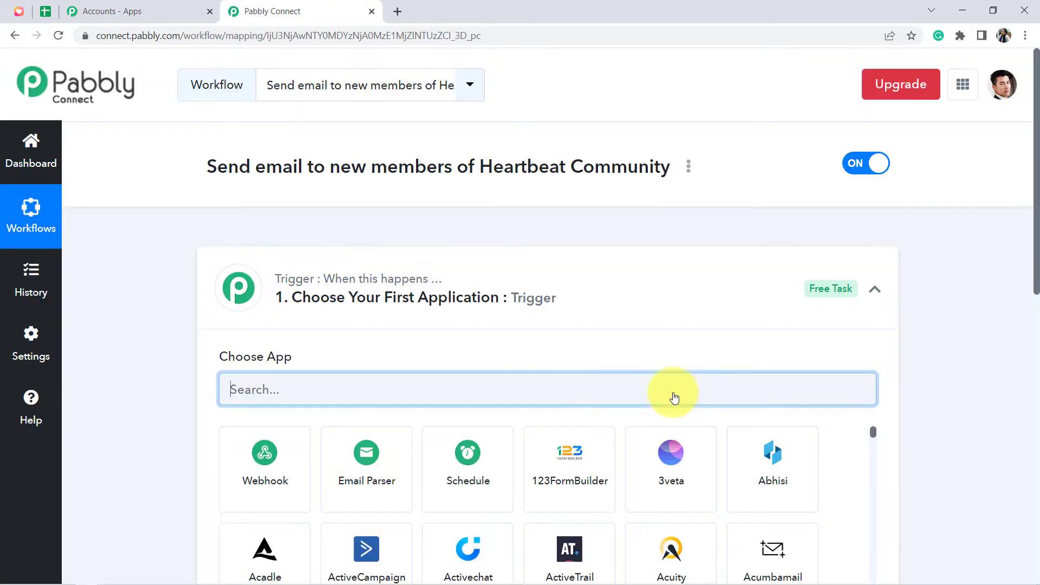
pyautogui.click(376, 280)
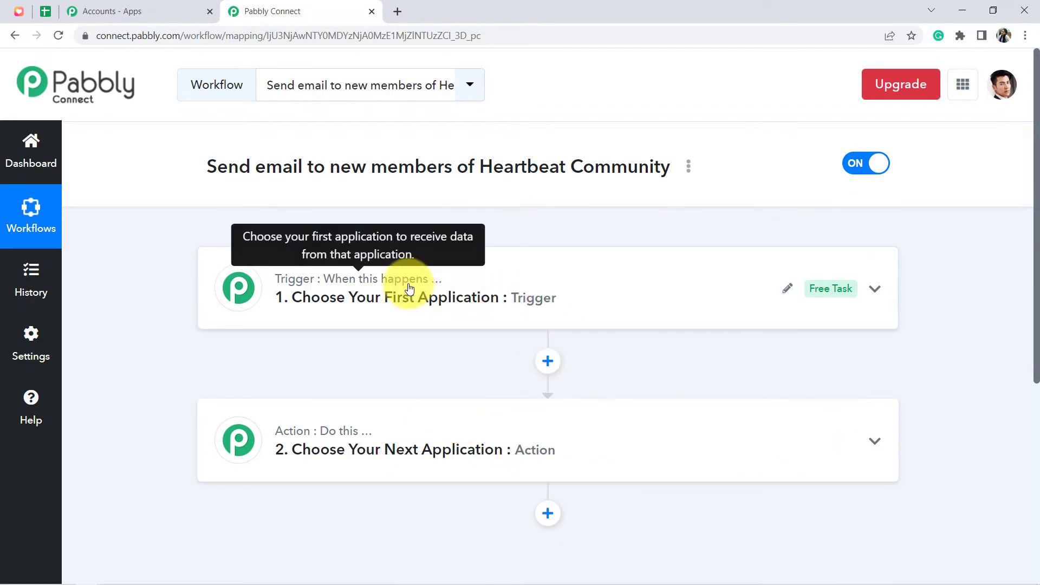
pyautogui.moveTo(222, 168); pyautogui.dragTo(427, 184)
pyautogui.click(519, 169)
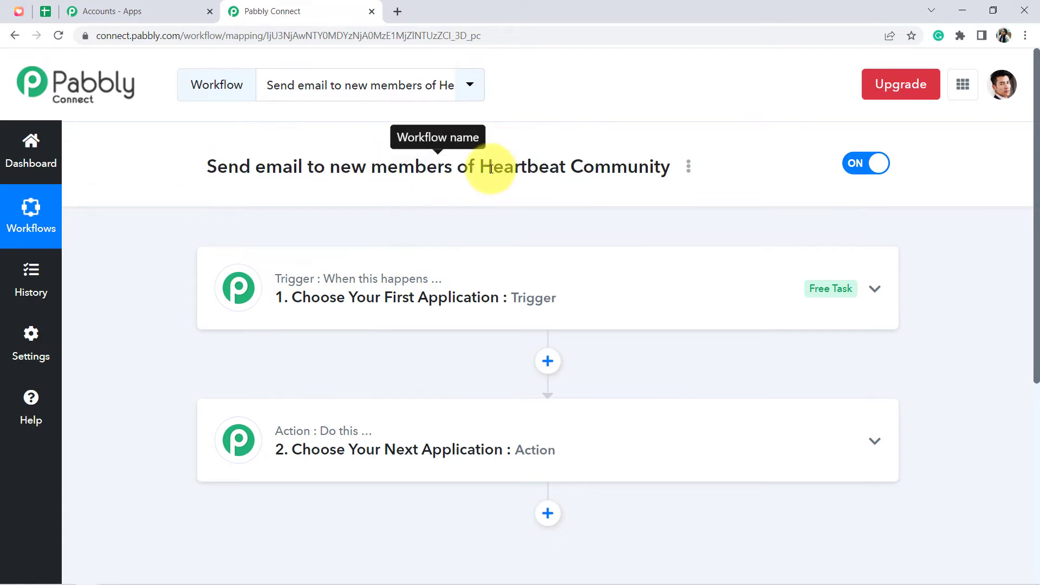
pyautogui.moveTo(493, 168); pyautogui.dragTo(627, 168)
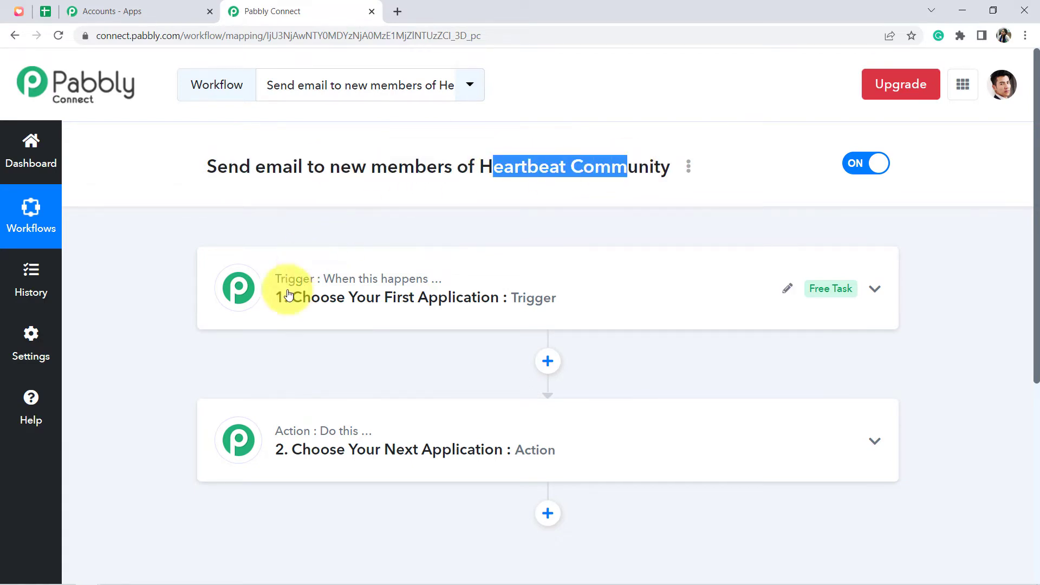
# Set the workflow's trigger application to Heartbeat with New User as the trigger event
pyautogui.click(332, 296)
pyautogui.click(256, 391)
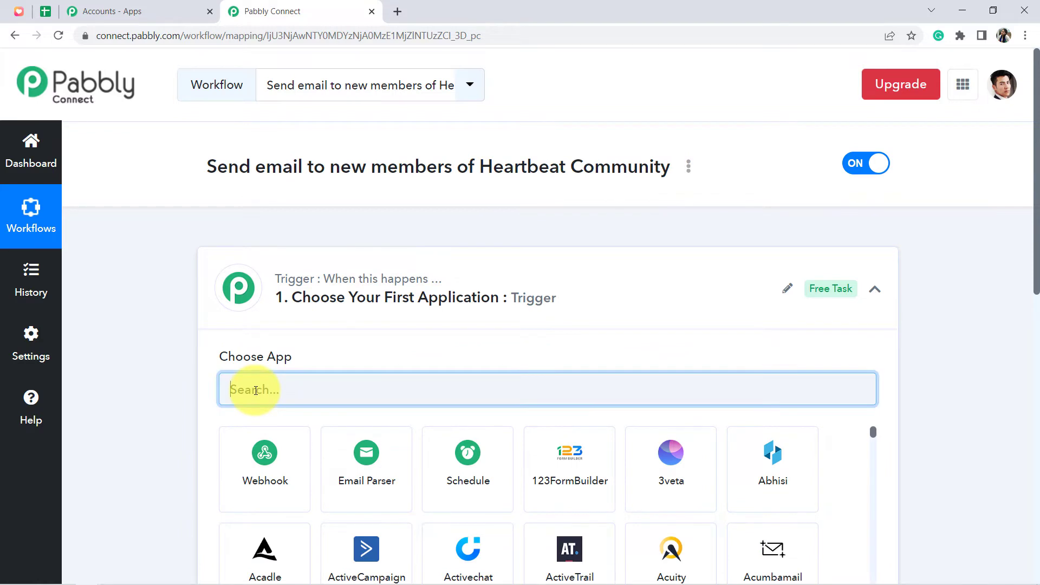
pyautogui.write('heart')
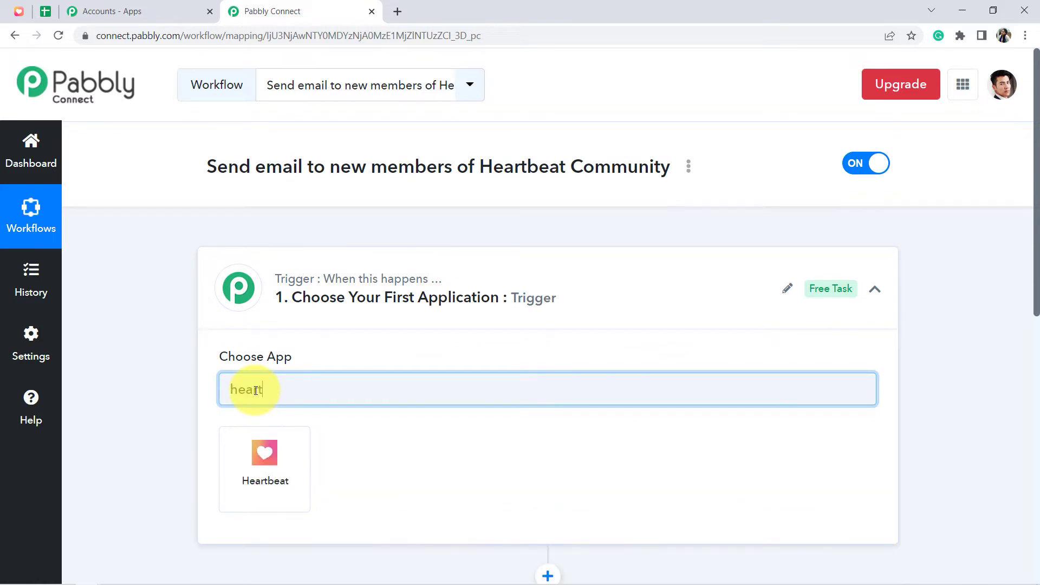
pyautogui.click(255, 475)
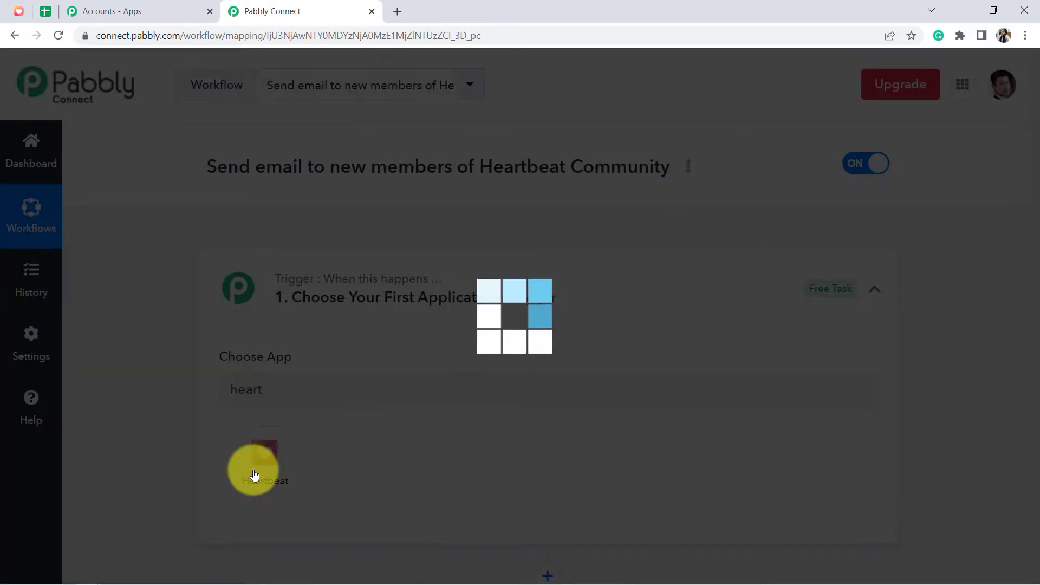
pyautogui.scroll(-1, 135, 384)
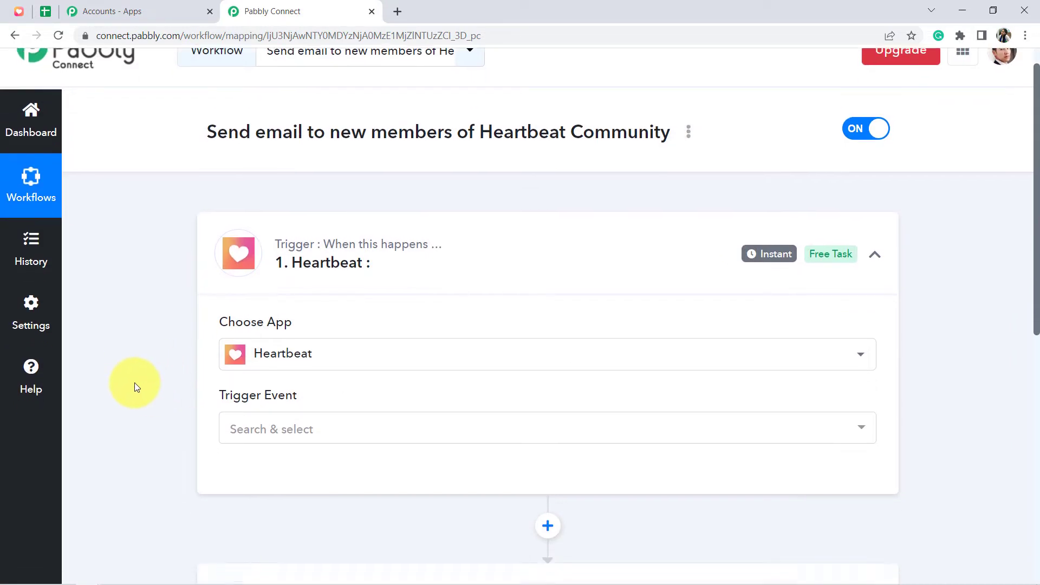
pyautogui.scroll(-2, 134, 382)
pyautogui.click(265, 359)
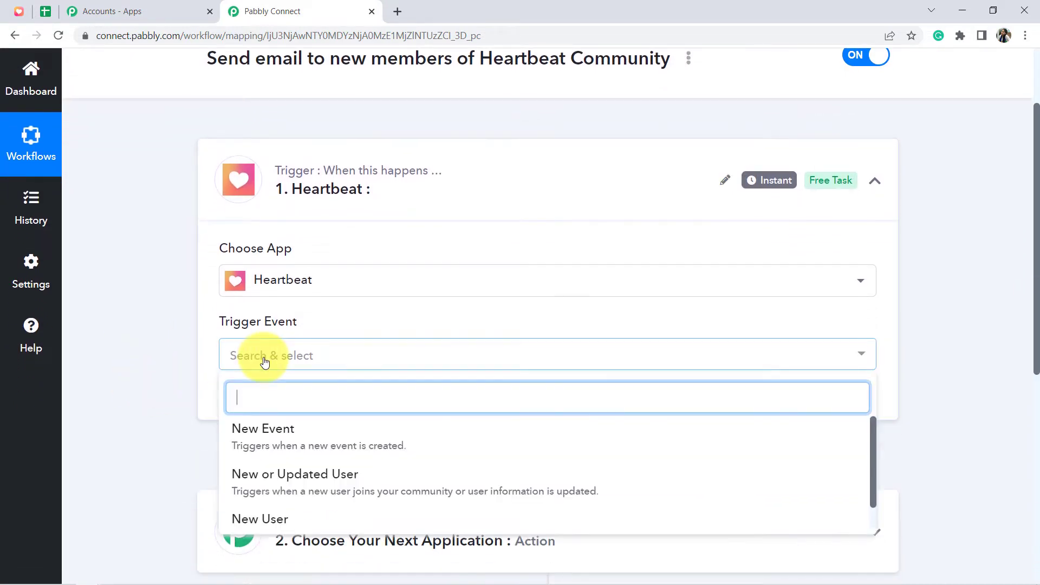
pyautogui.click(259, 518)
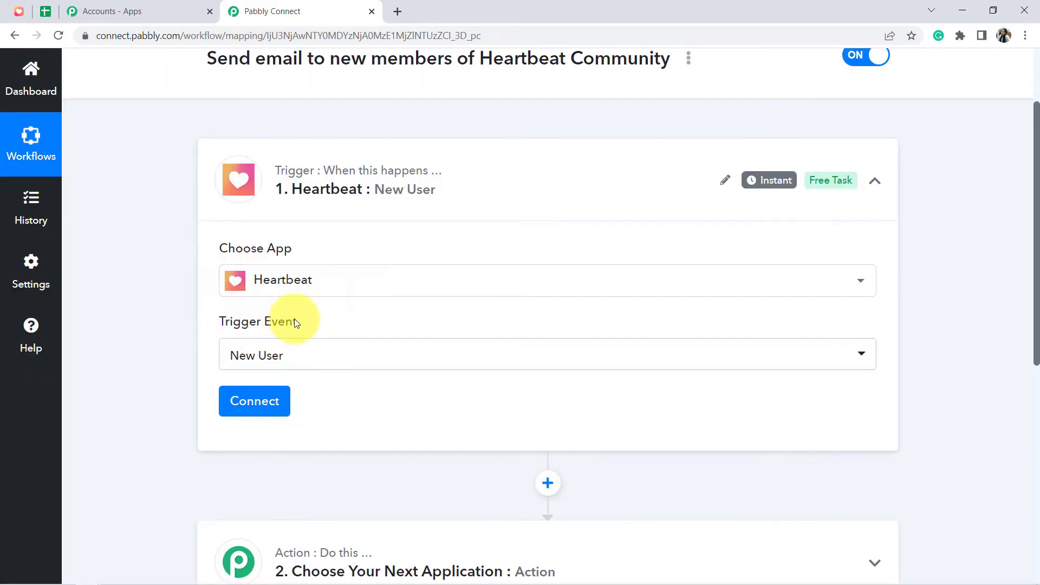
# Start adding a new Heartbeat connection for the trigger and read where its API key is found
pyautogui.click(261, 404)
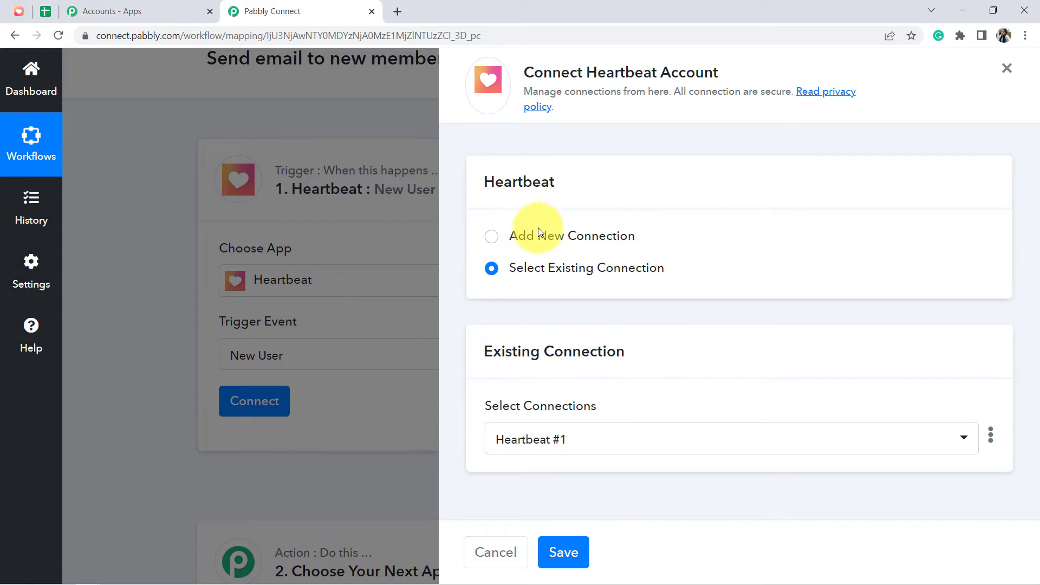
pyautogui.click(542, 244)
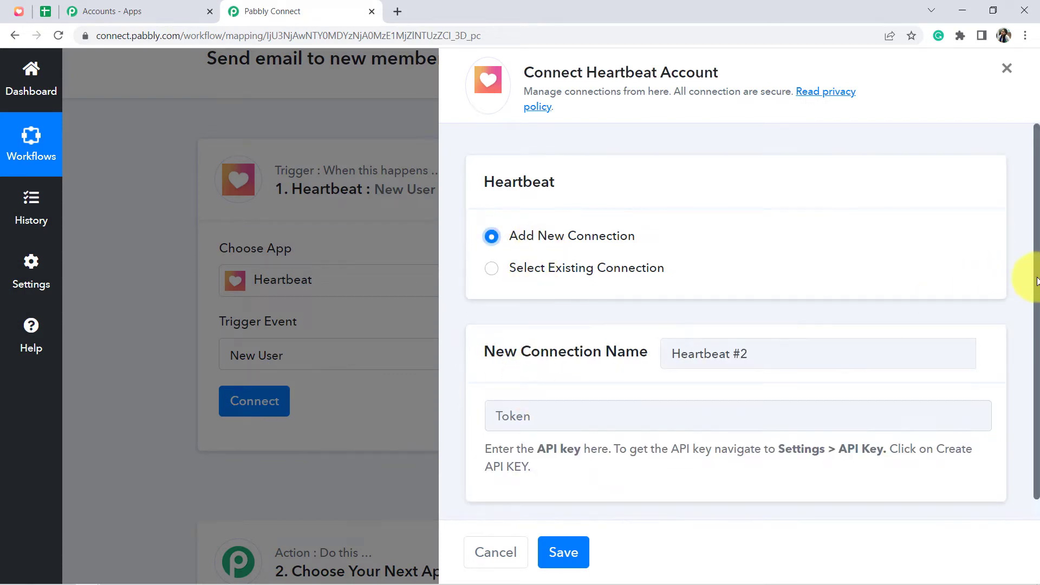
pyautogui.moveTo(1037, 281); pyautogui.dragTo(1035, 331)
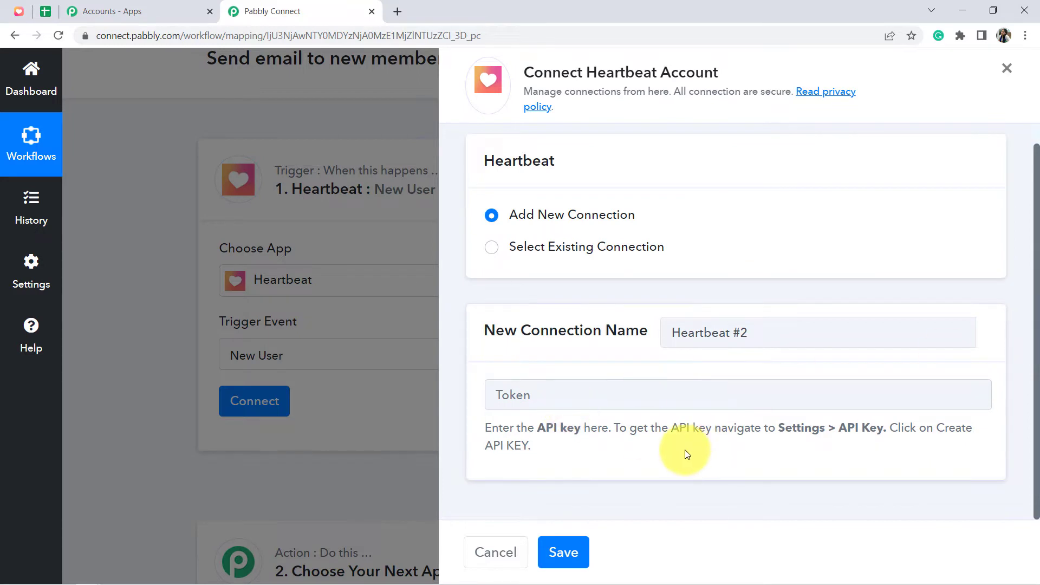
pyautogui.tripleClick(503, 436)
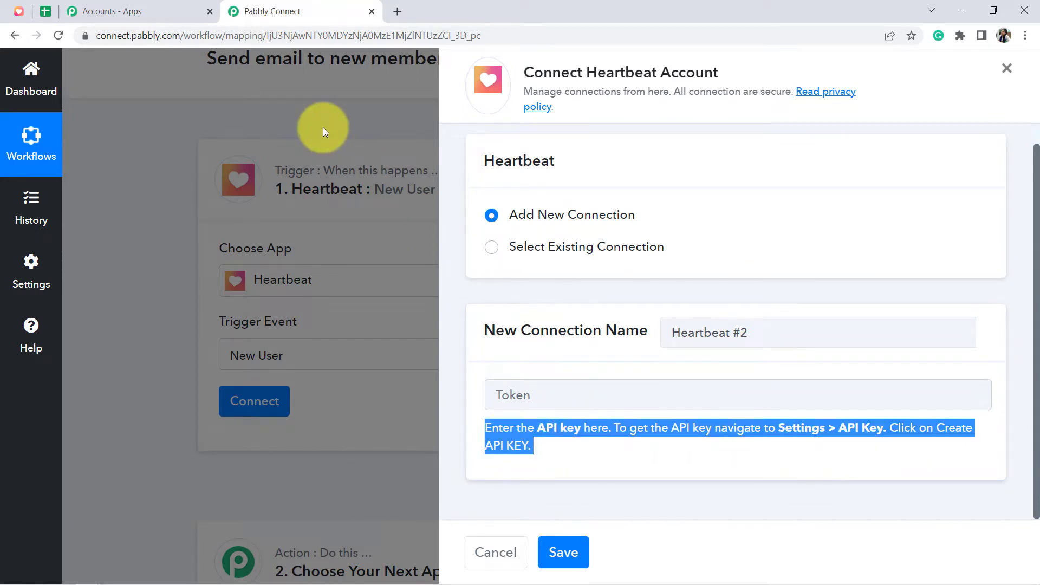
# Switch to Heartbeat and copy the existing API key named "test" from the admin settings
pyautogui.click(19, 12)
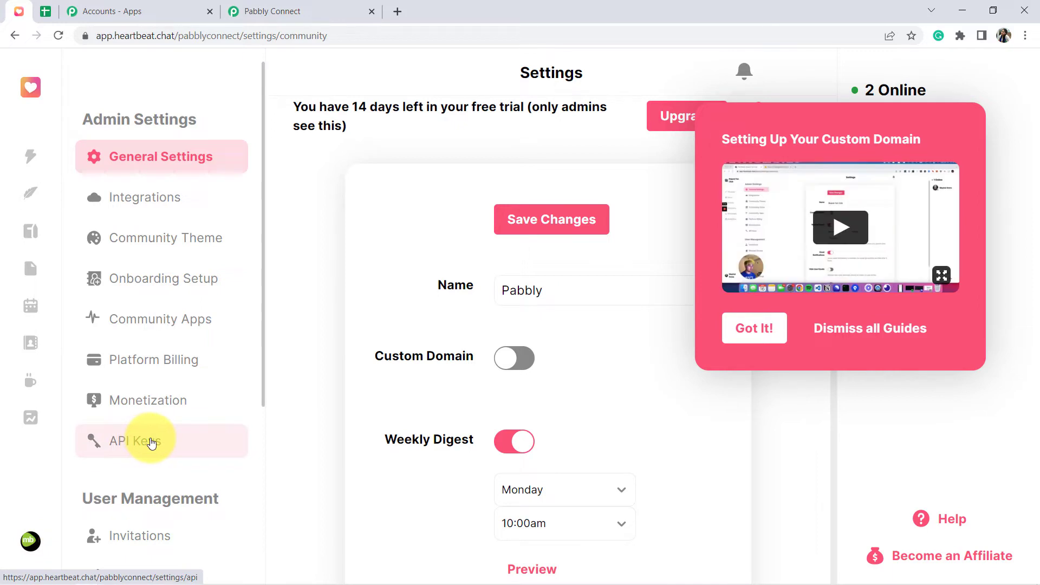
pyautogui.click(153, 443)
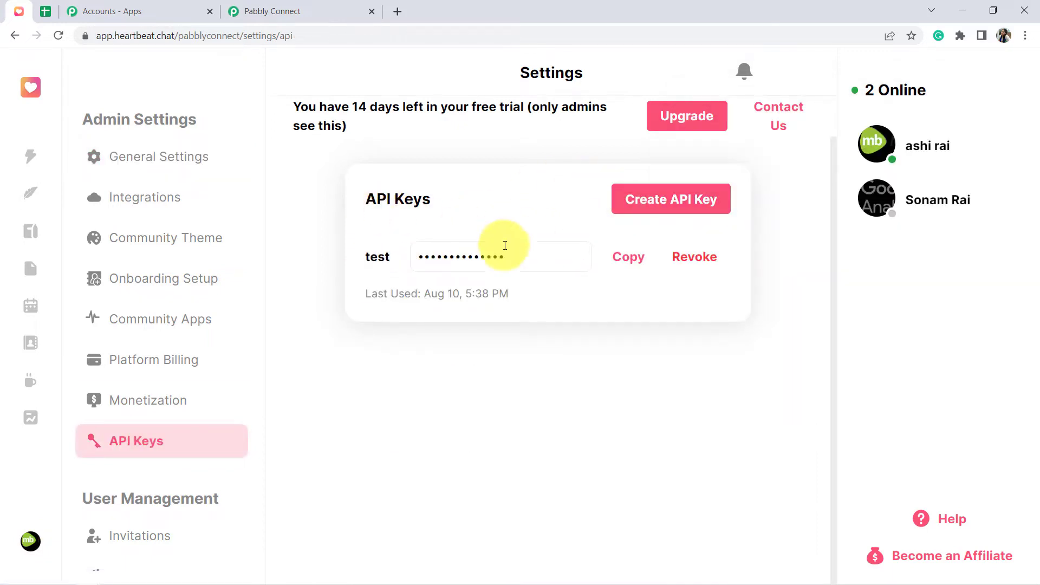
pyautogui.click(616, 267)
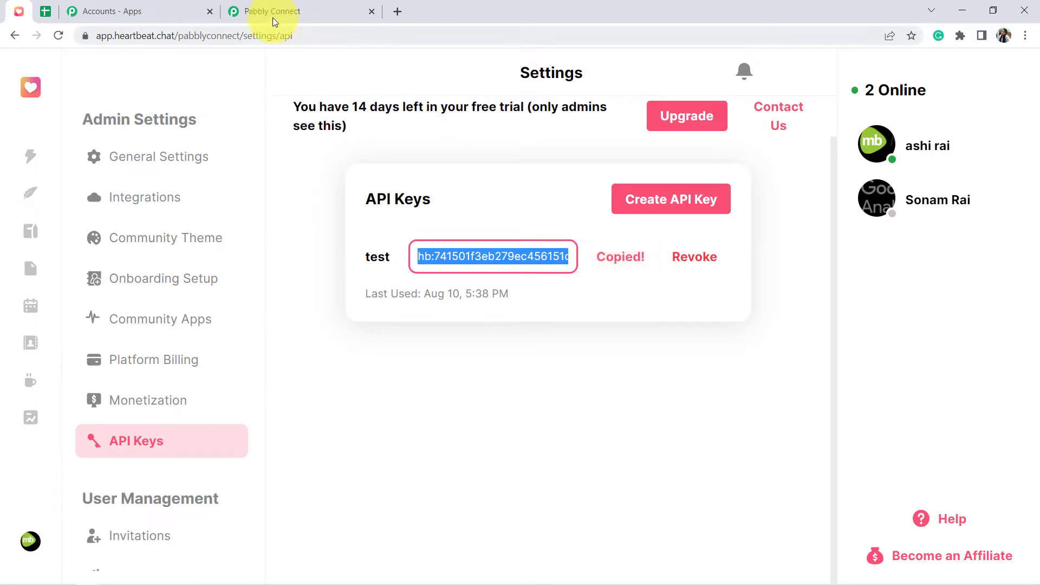
# Return to Pabbly Connect, paste the API key as the new connection's token and save the connection
pyautogui.click(263, 7)
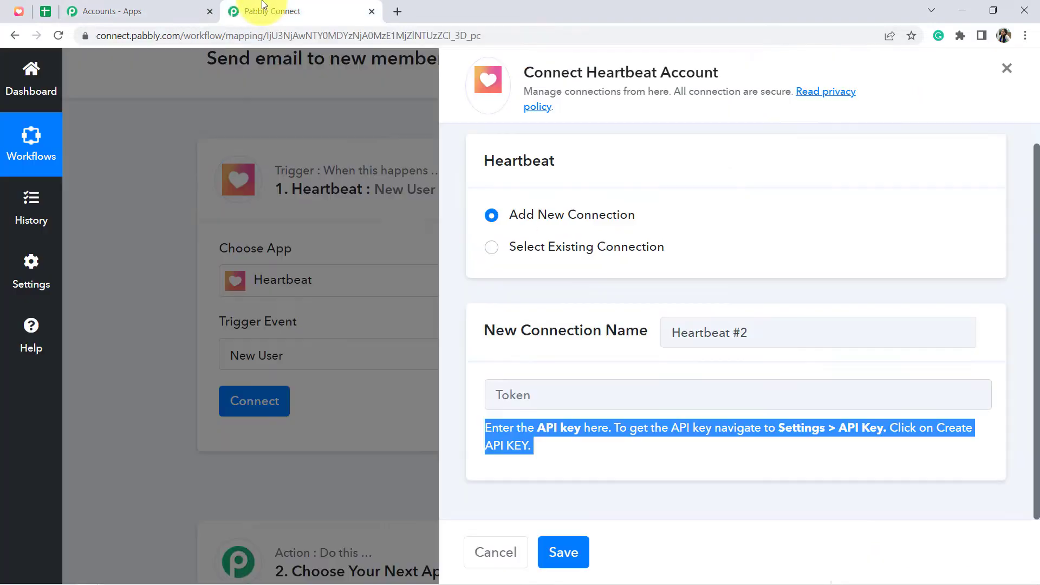
pyautogui.click(516, 394)
pyautogui.hotkey('ctrl', 'v')
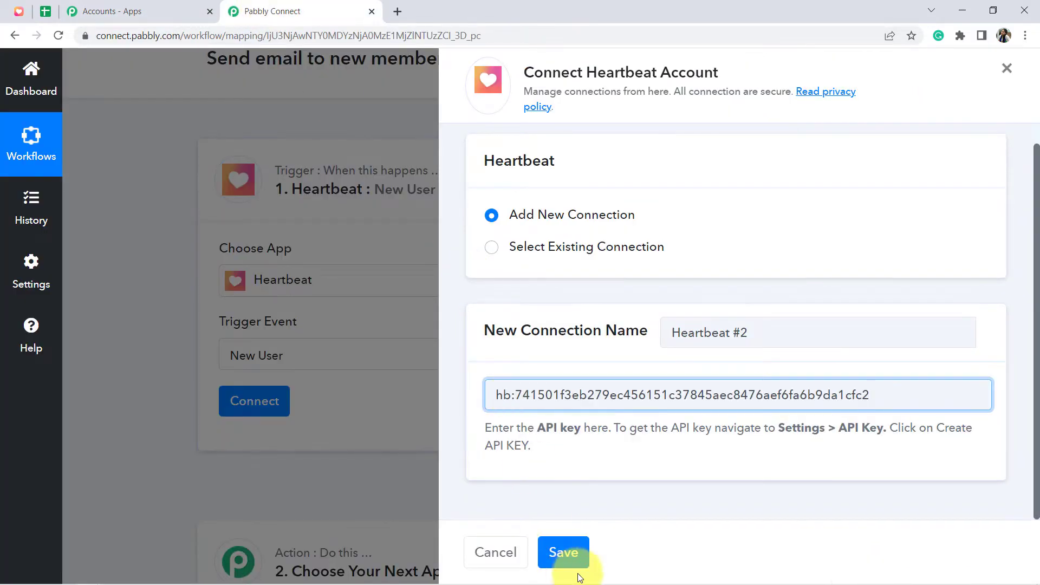
pyautogui.click(566, 553)
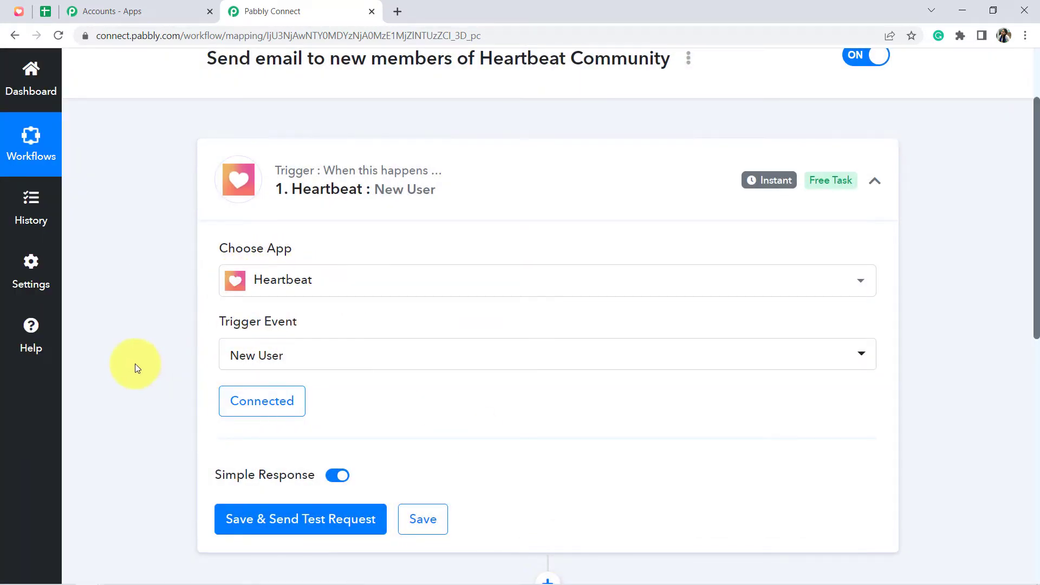
# Save the Heartbeat trigger with a test request and read the note about making a test submission
pyautogui.scroll(-4, 135, 363)
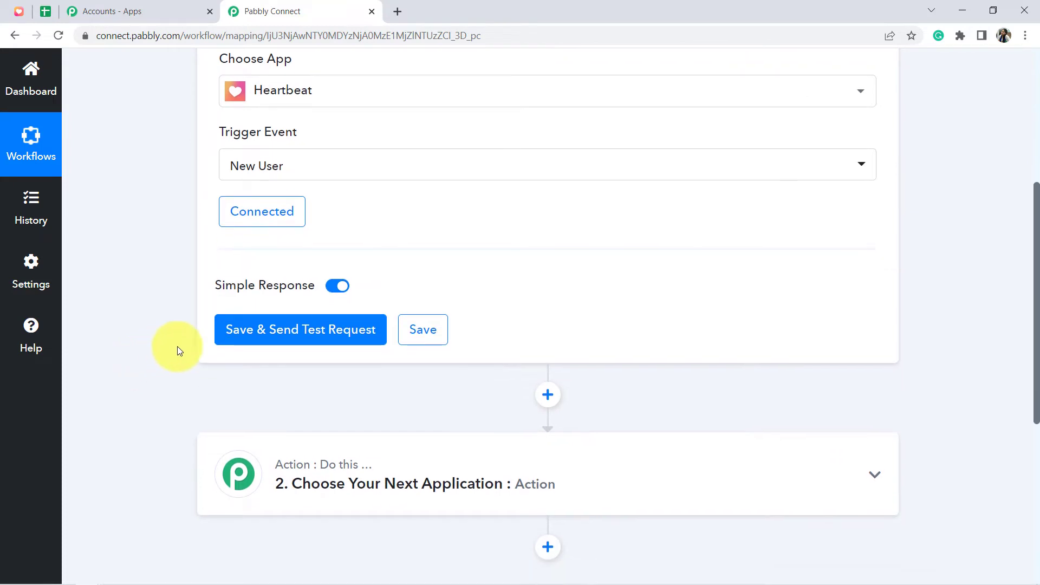
pyautogui.click(258, 329)
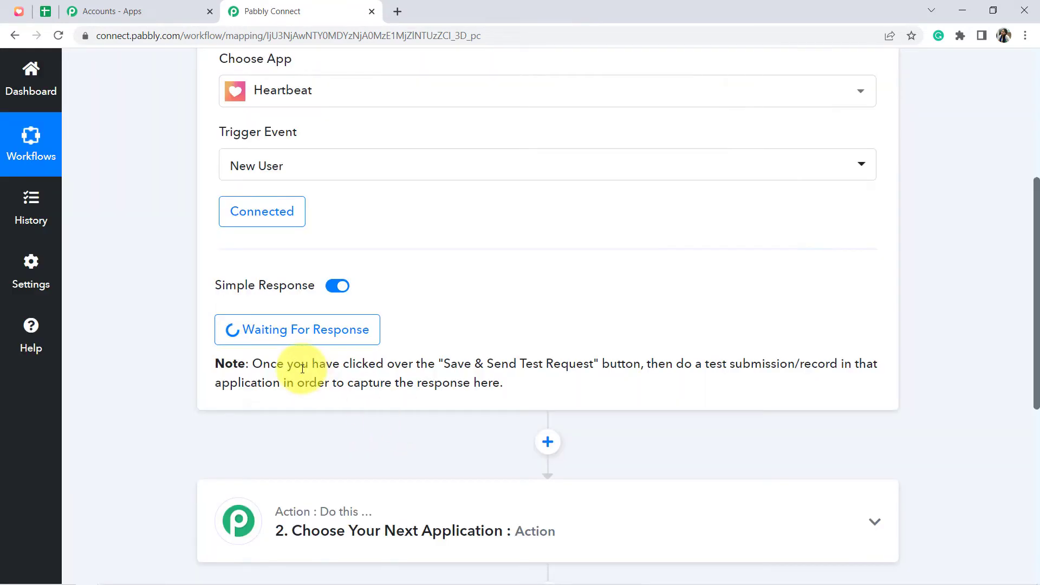
pyautogui.tripleClick(269, 364)
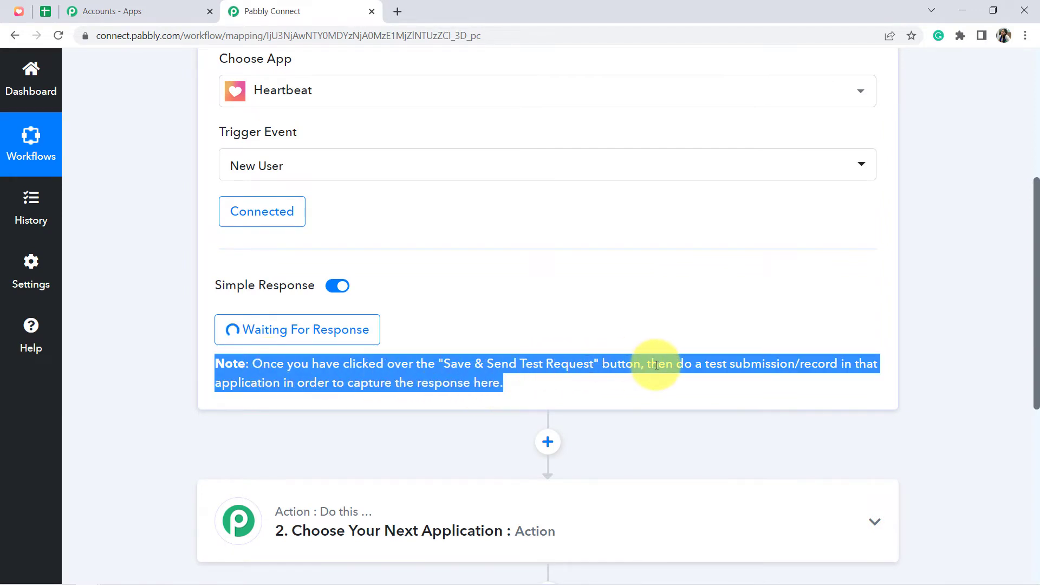
pyautogui.moveTo(684, 364); pyautogui.dragTo(430, 390)
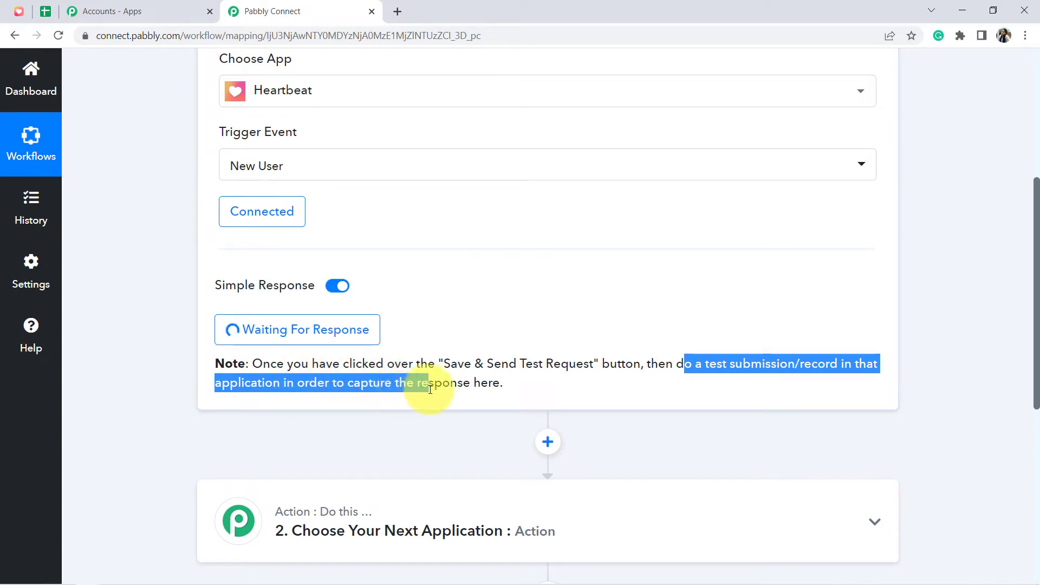
# Switch to Heartbeat and copy the User invitation link of the community
pyautogui.click(17, 8)
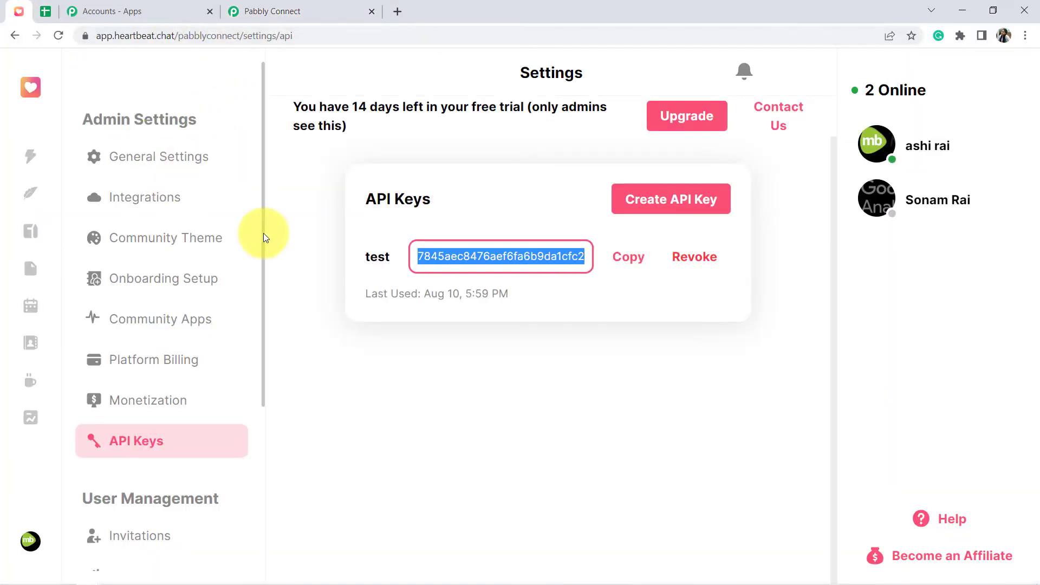
pyautogui.click(115, 539)
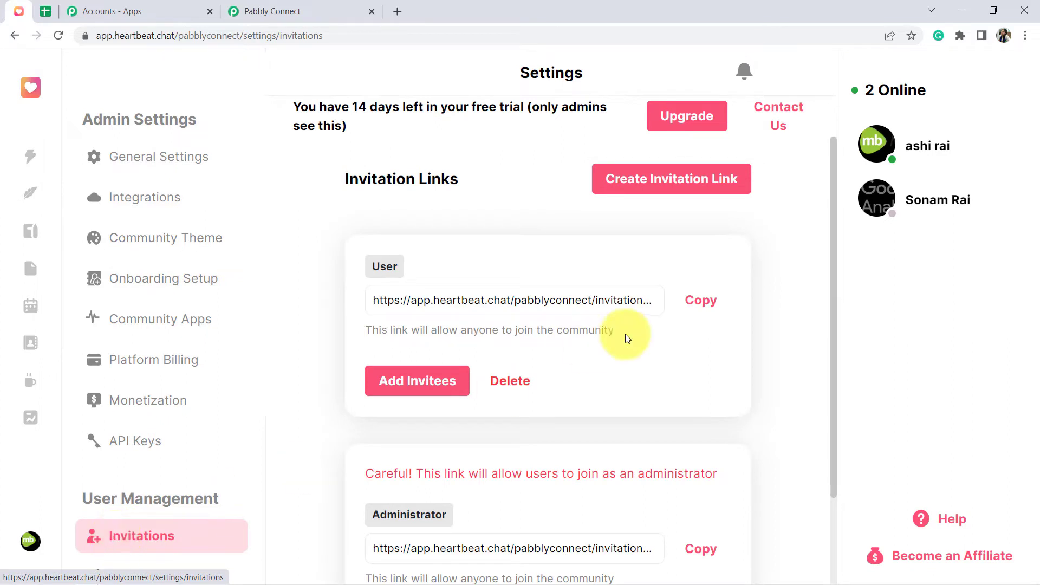
pyautogui.click(704, 302)
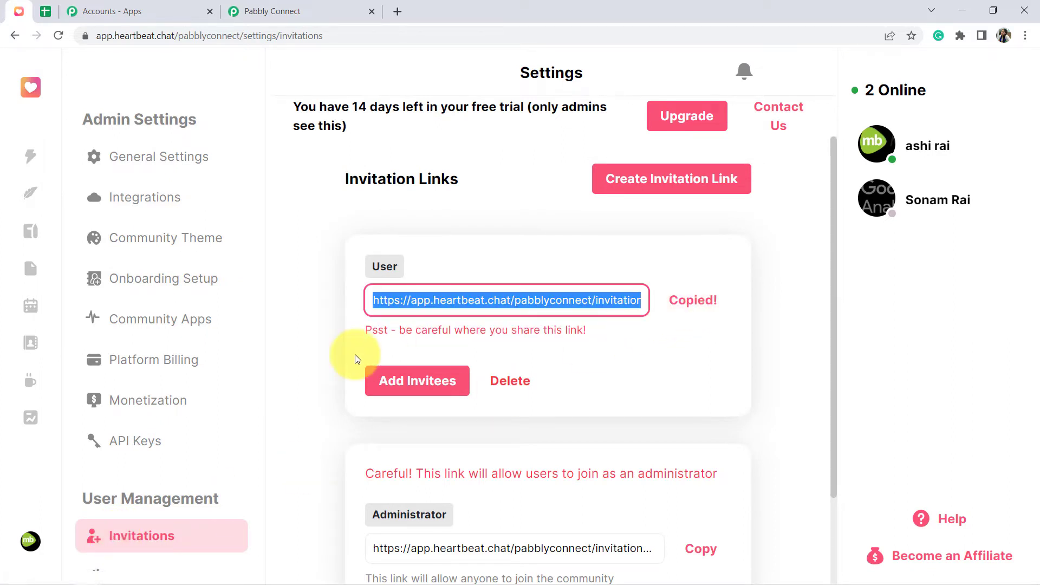
# Open the copied community invitation link in a new incognito window
pyautogui.hotkey('ctrl', 'shift', 'n')
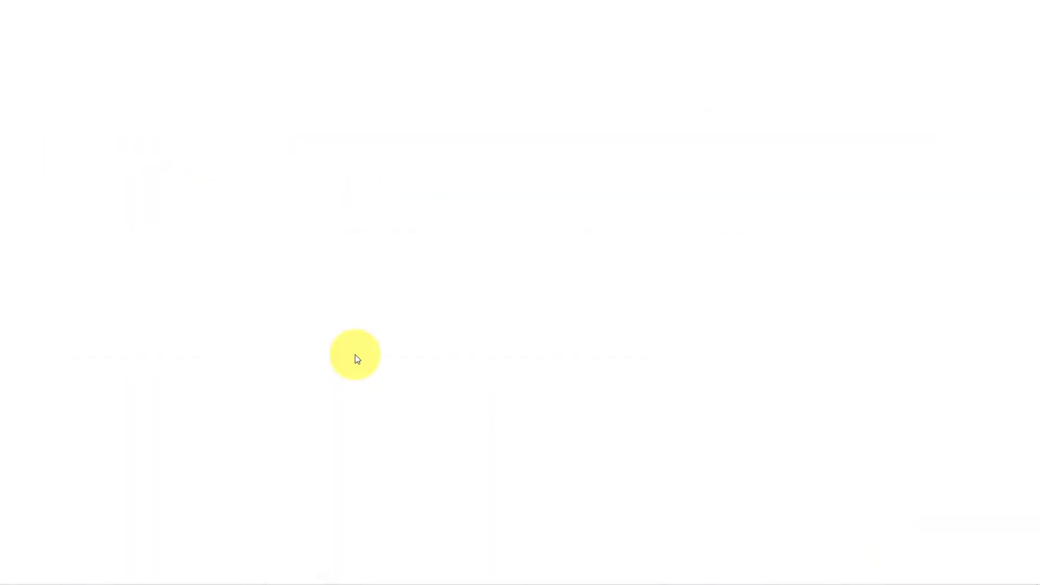
pyautogui.hotkey('ctrl', 'v')
pyautogui.press('Return')
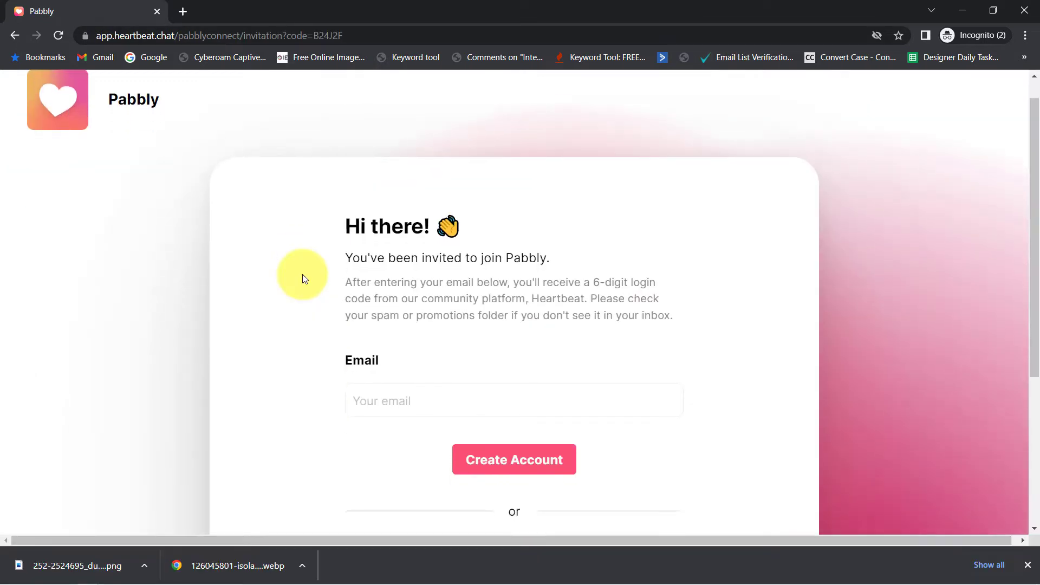
# Enter the sample member's email on the community invitation page and create the account
pyautogui.scroll(-1, 303, 274)
pyautogui.click(368, 342)
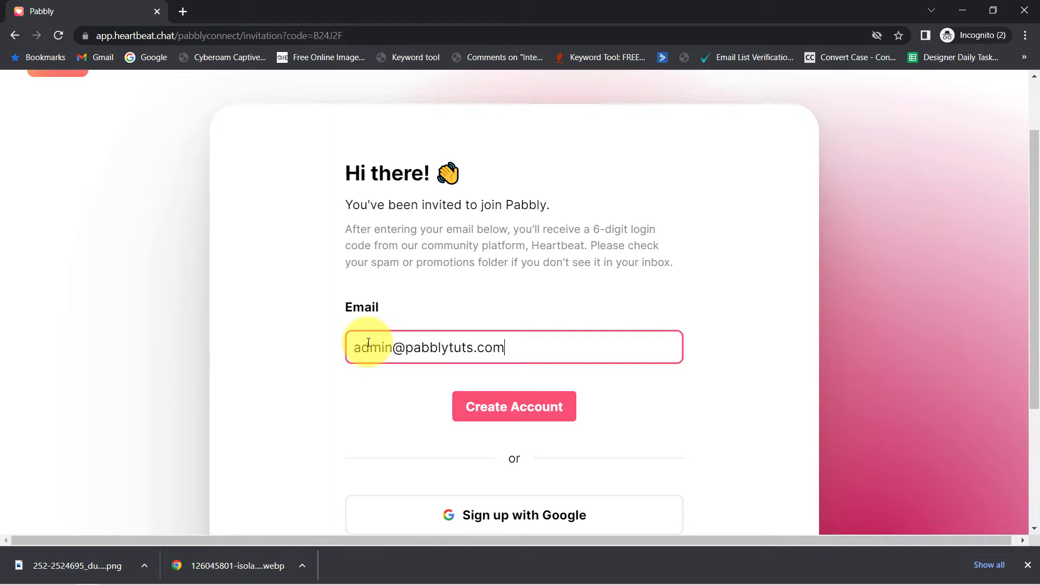
pyautogui.click(495, 406)
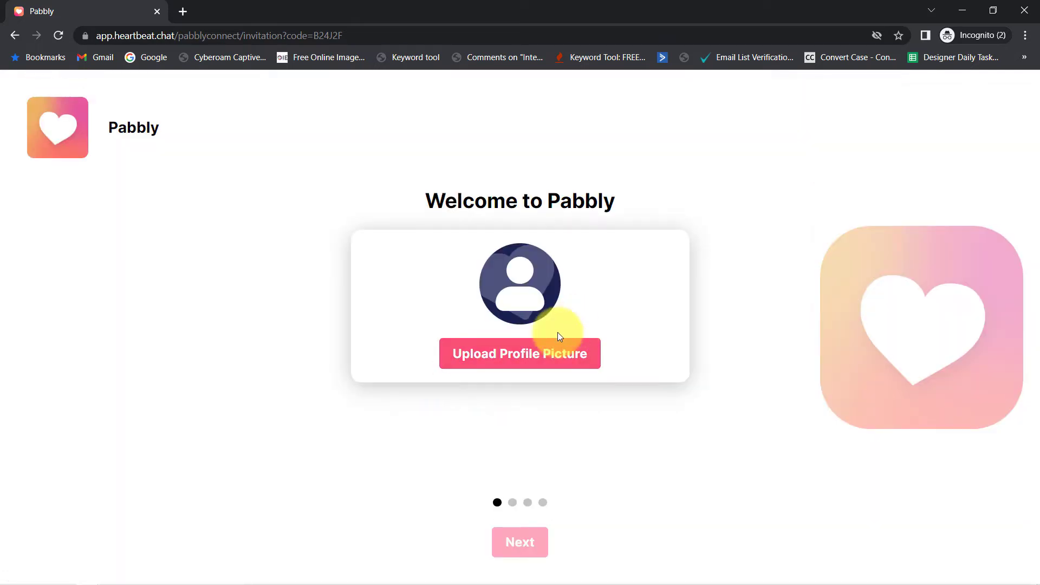
# Upload the dummy profile image from the Desktop as the new member's profile picture and continue to the name page
pyautogui.click(513, 372)
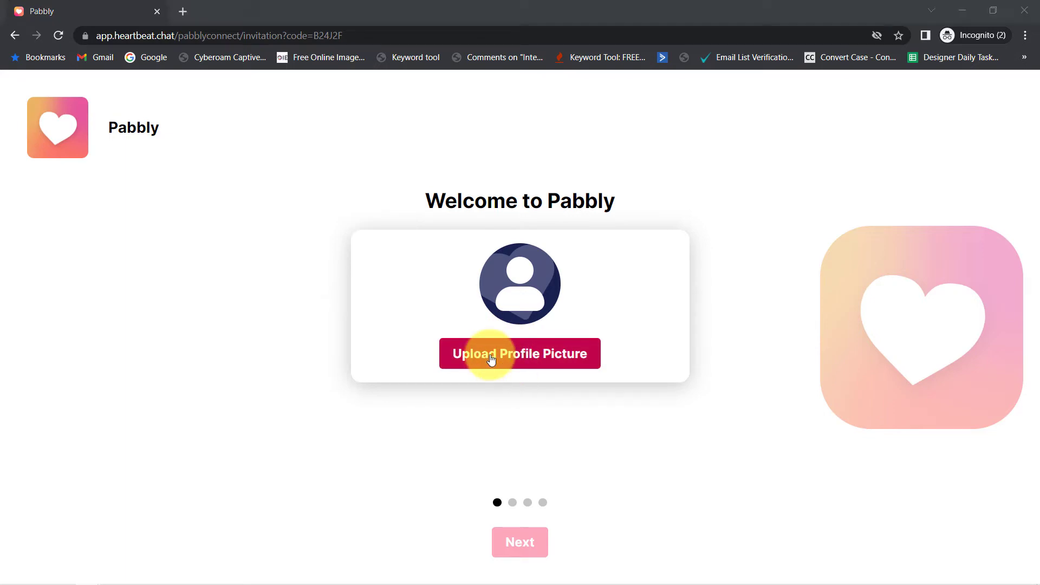
pyautogui.click(149, 128)
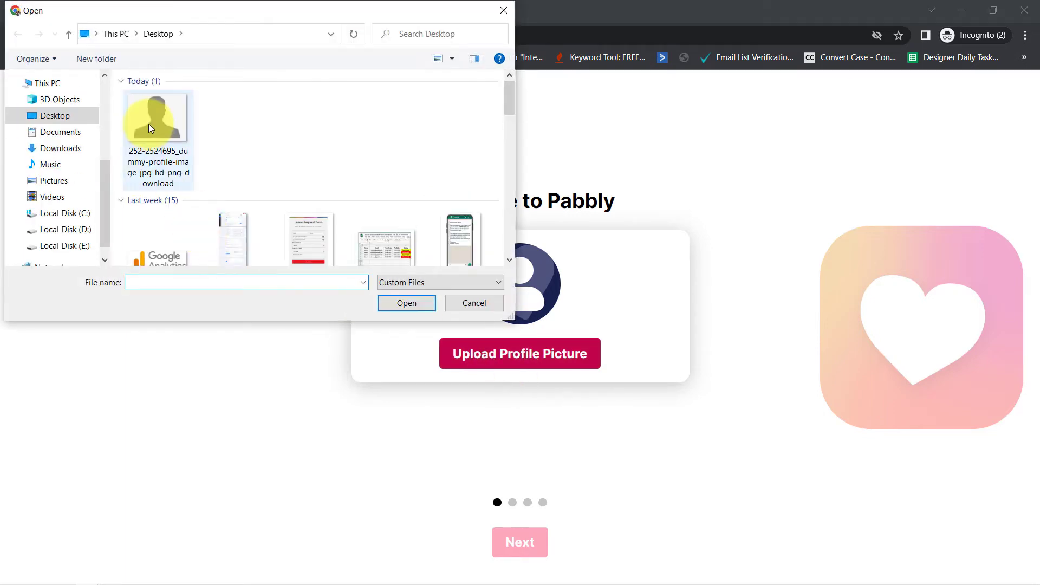
pyautogui.click(407, 306)
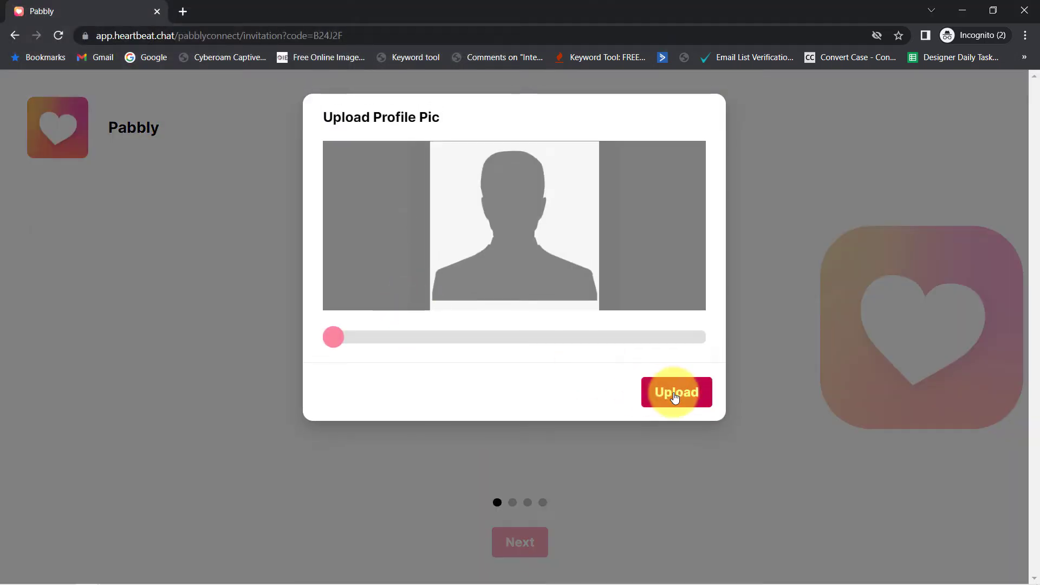
pyautogui.click(674, 397)
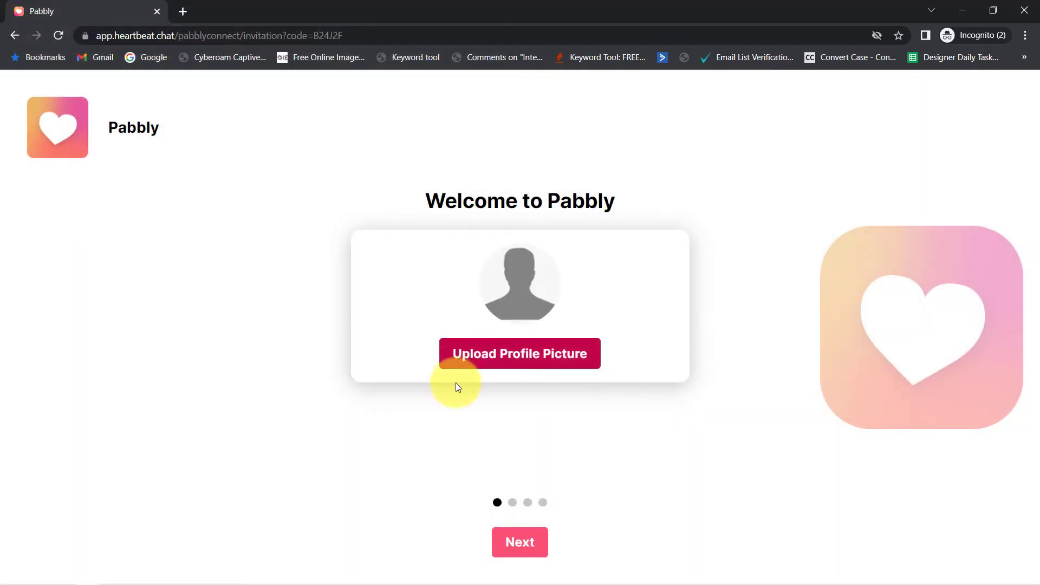
pyautogui.click(506, 546)
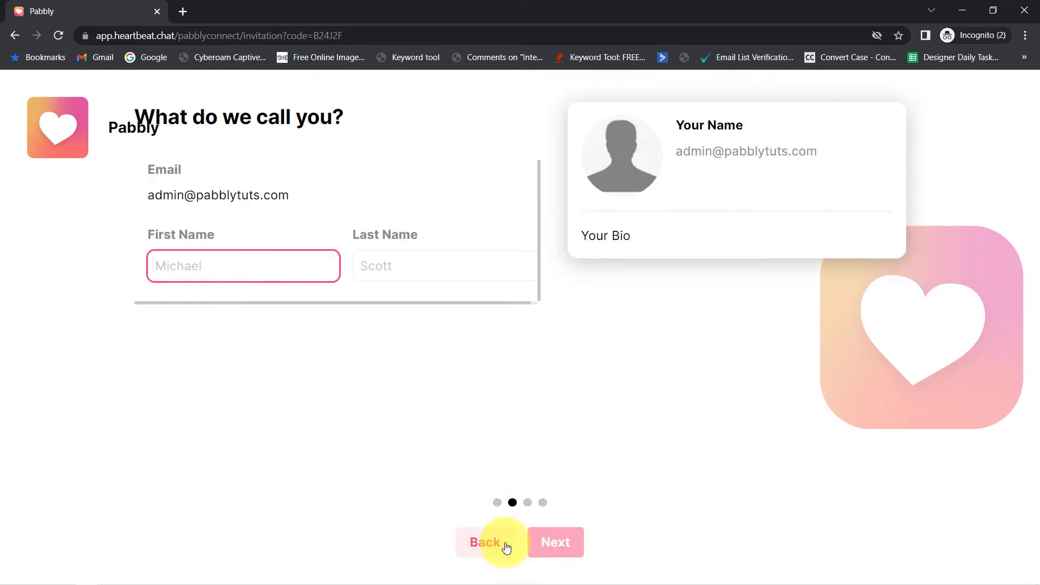
# Enter Dummy as the first name and User as the last name, and proceed to the introduction questions
pyautogui.write('Dummy')
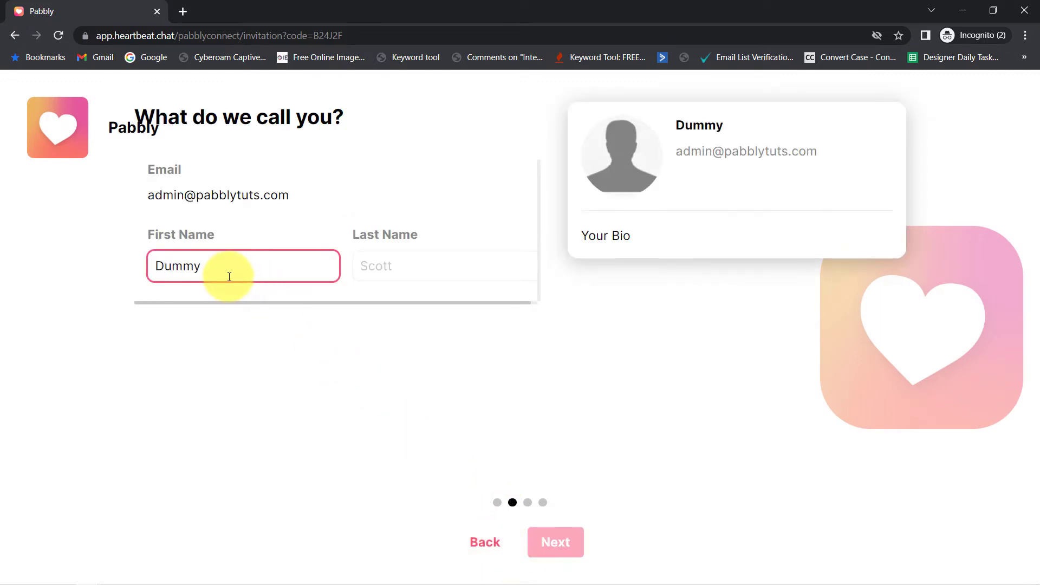
pyautogui.press('Tab')
pyautogui.write('User')
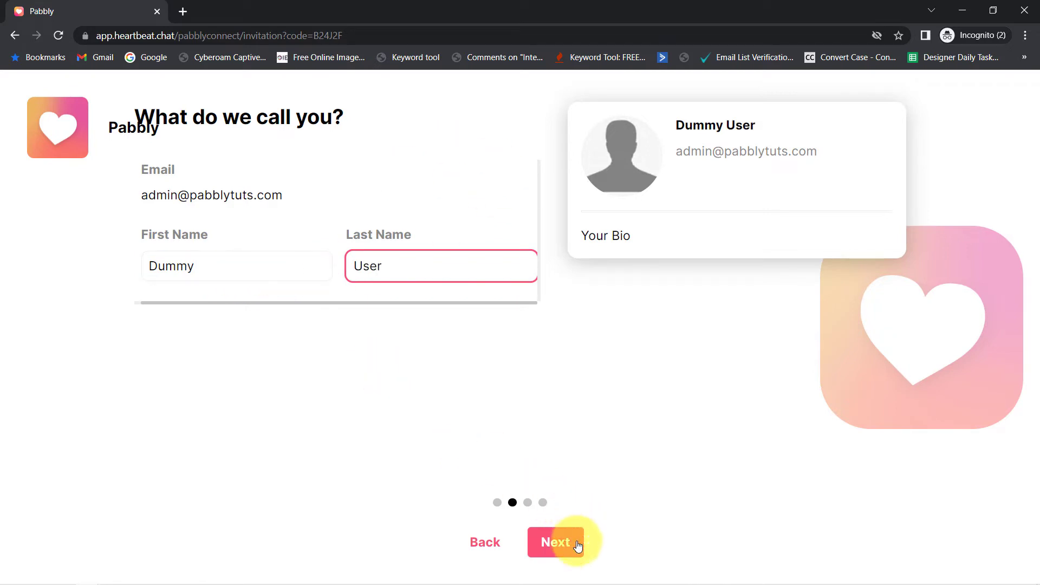
pyautogui.click(559, 550)
# Enter "Digital Marketer" as the self-description, finish the member sign-up and decline the desktop app offer
pyautogui.click(305, 294)
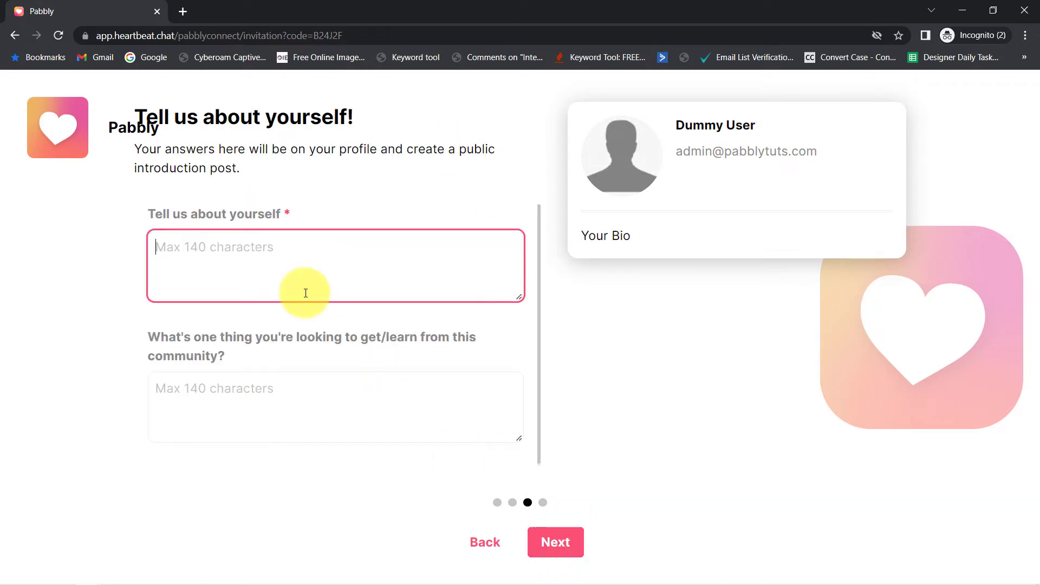
pyautogui.write('Digital Marketer')
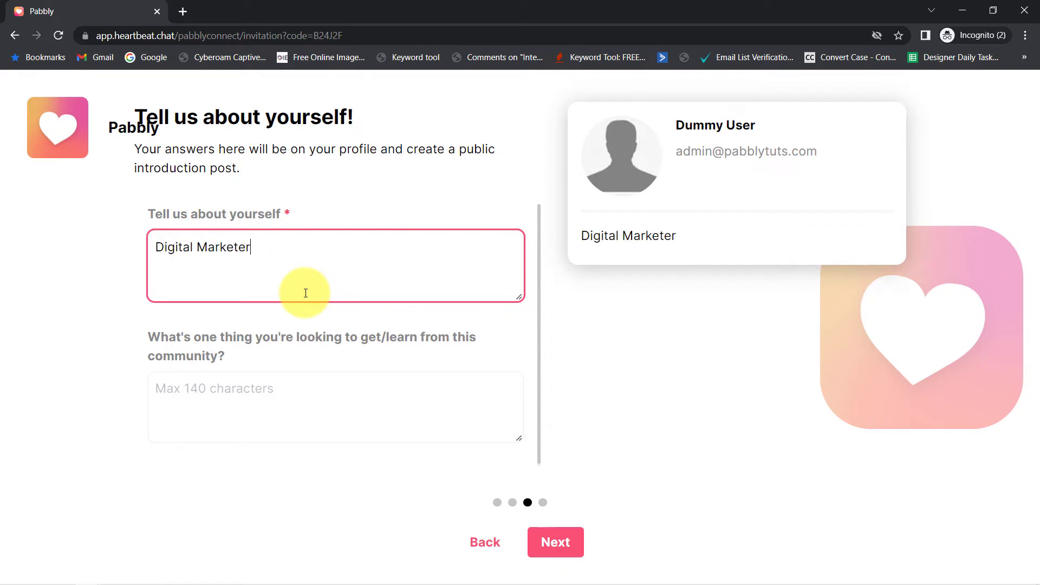
pyautogui.click(277, 399)
pyautogui.click(544, 550)
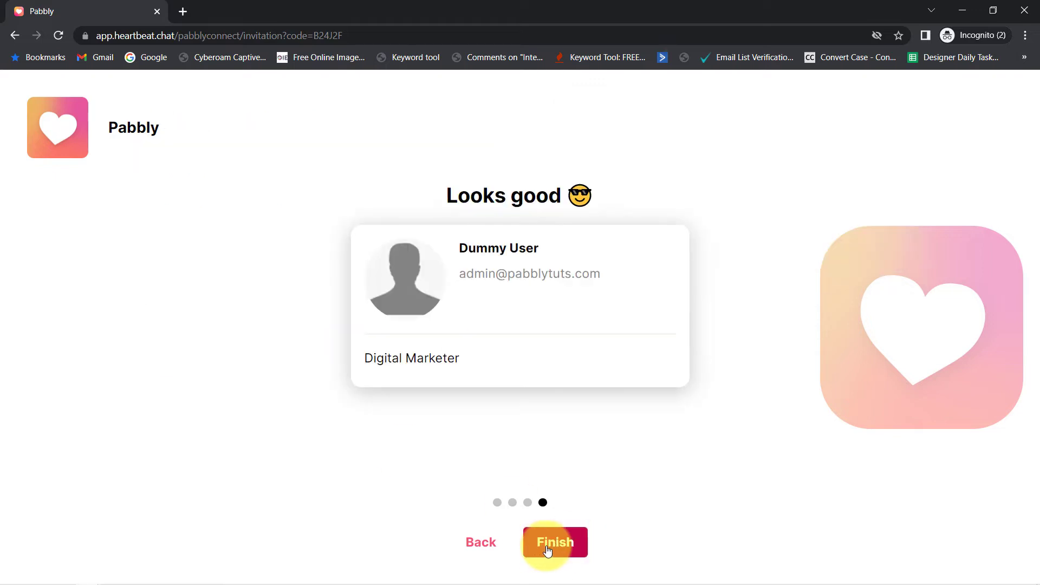
pyautogui.click(548, 550)
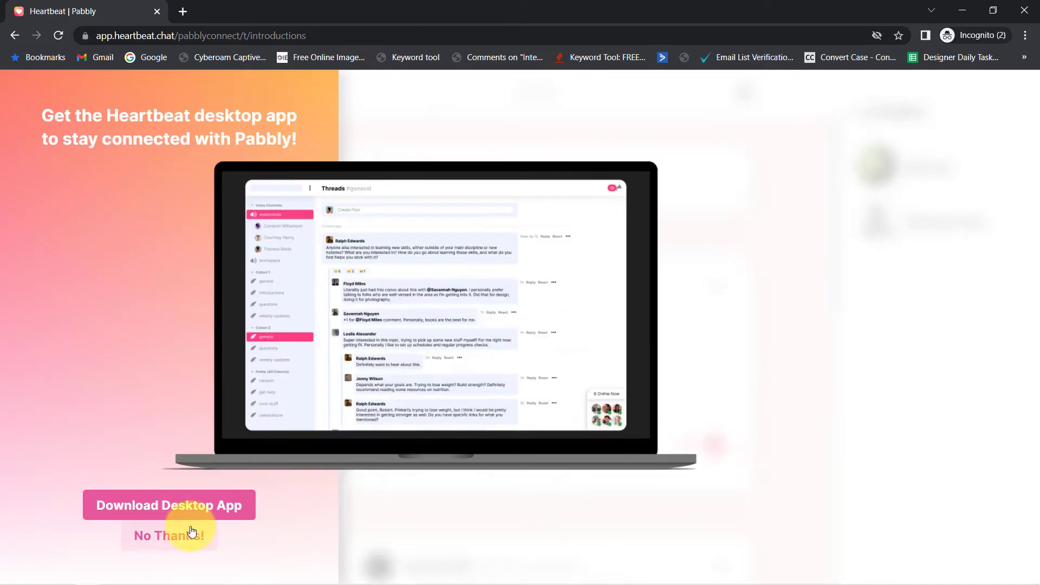
pyautogui.click(157, 537)
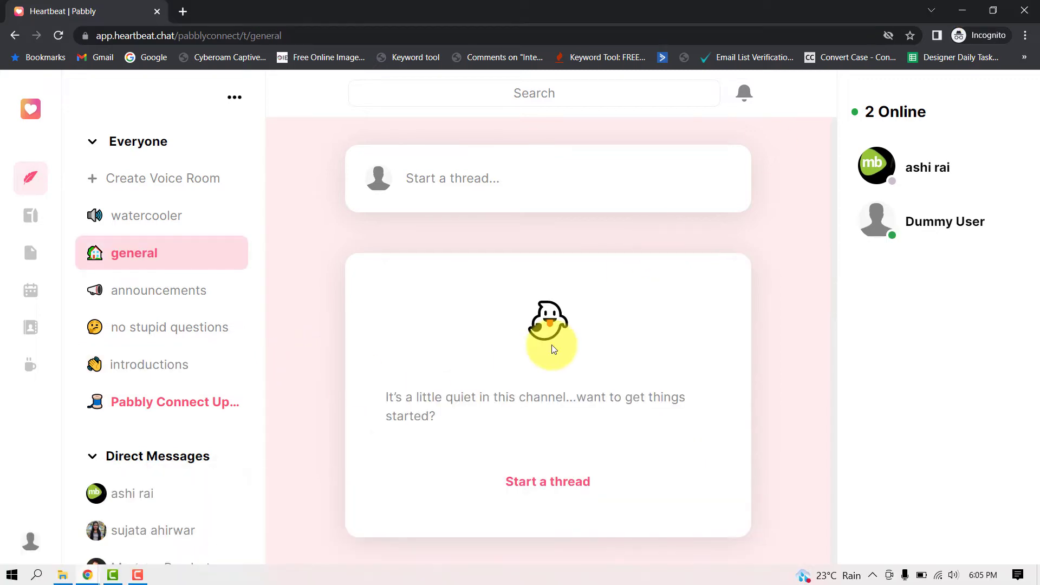
# Switch back to Pabbly Connect and check the email, name, bio and creation date in the captured New User response
pyautogui.moveTo(51, 572)
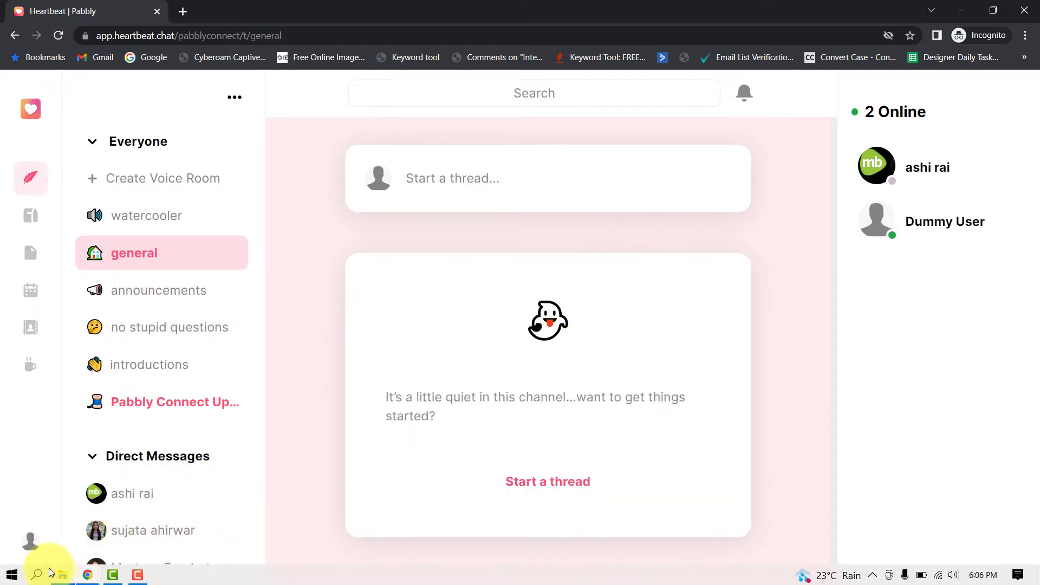
pyautogui.click(86, 577)
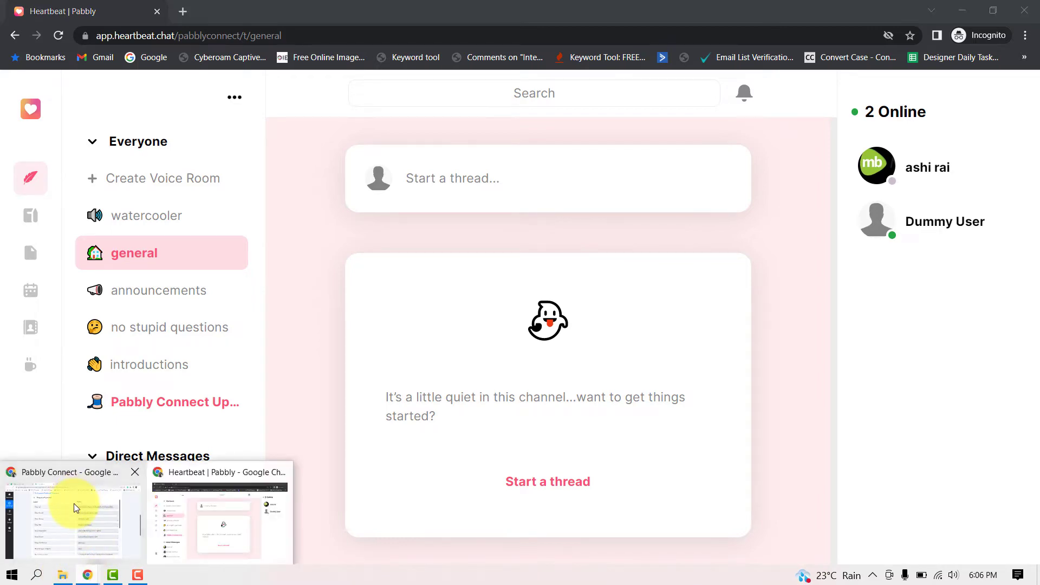
pyautogui.click(74, 502)
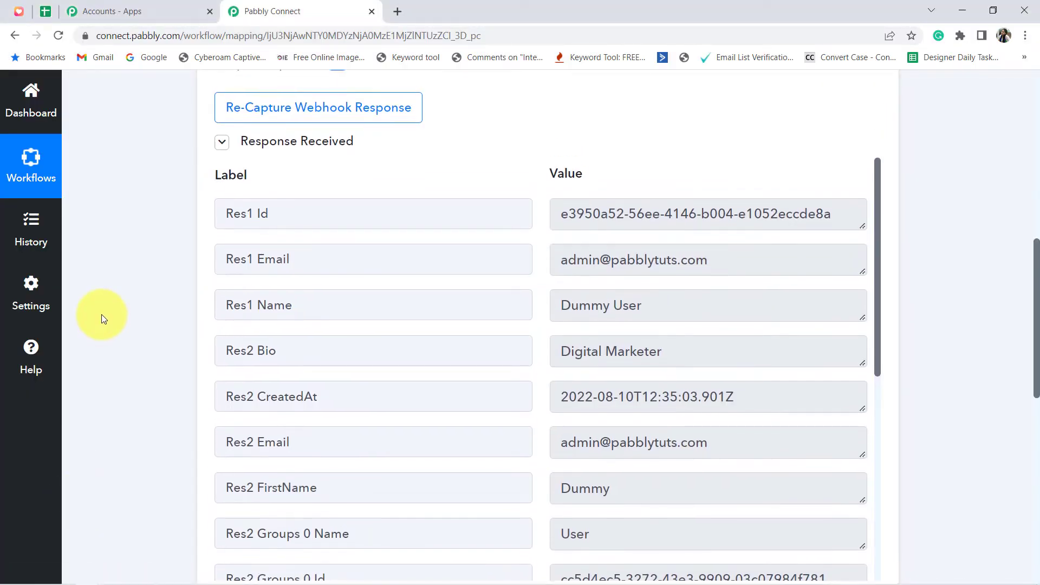
pyautogui.scroll(10, 102, 314)
pyautogui.scroll(-5, 102, 314)
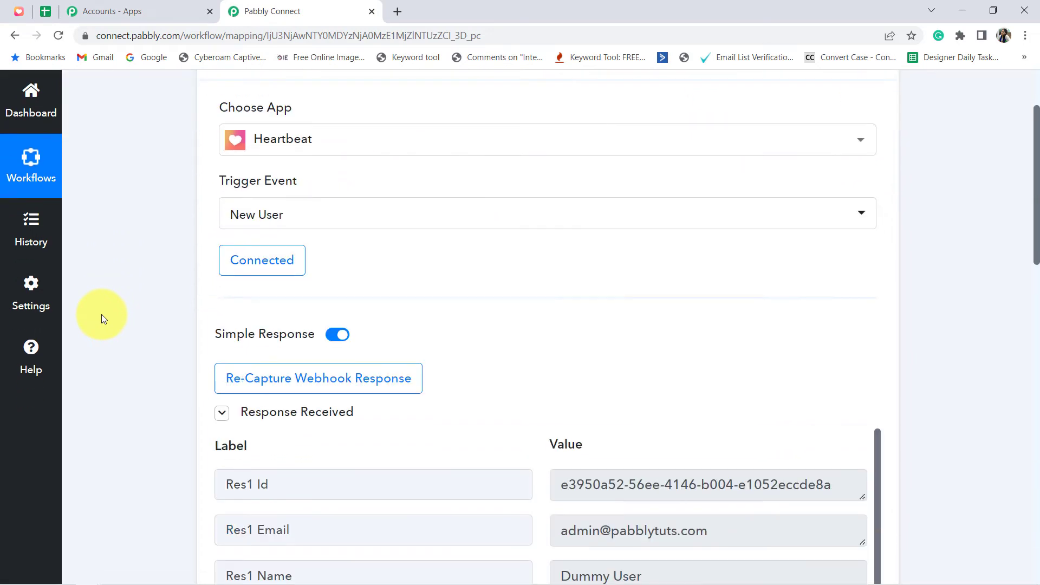
pyautogui.scroll(-5, 102, 314)
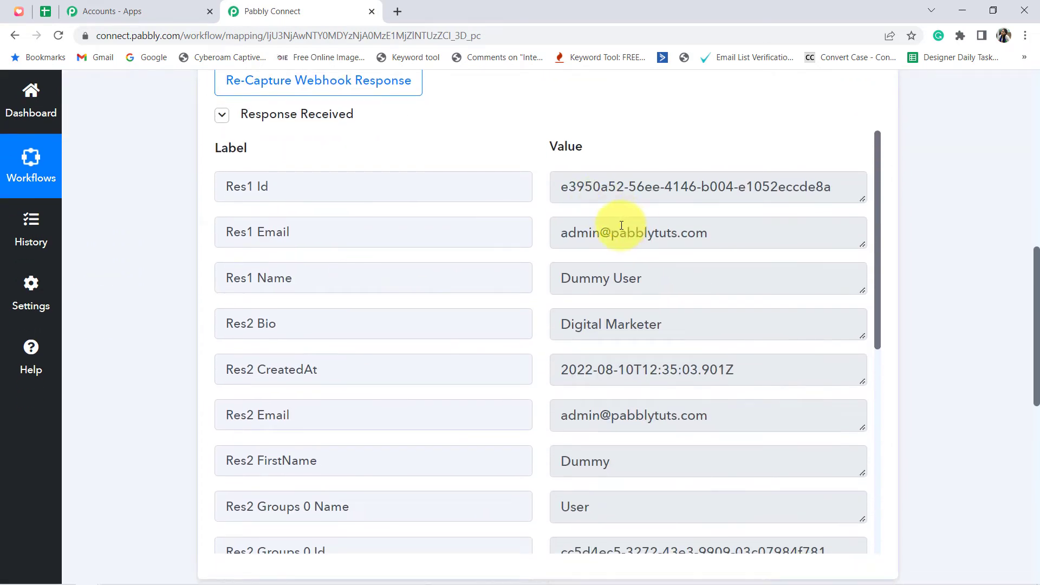
pyautogui.click(621, 226)
pyautogui.hotkey('ctrl', 'a')
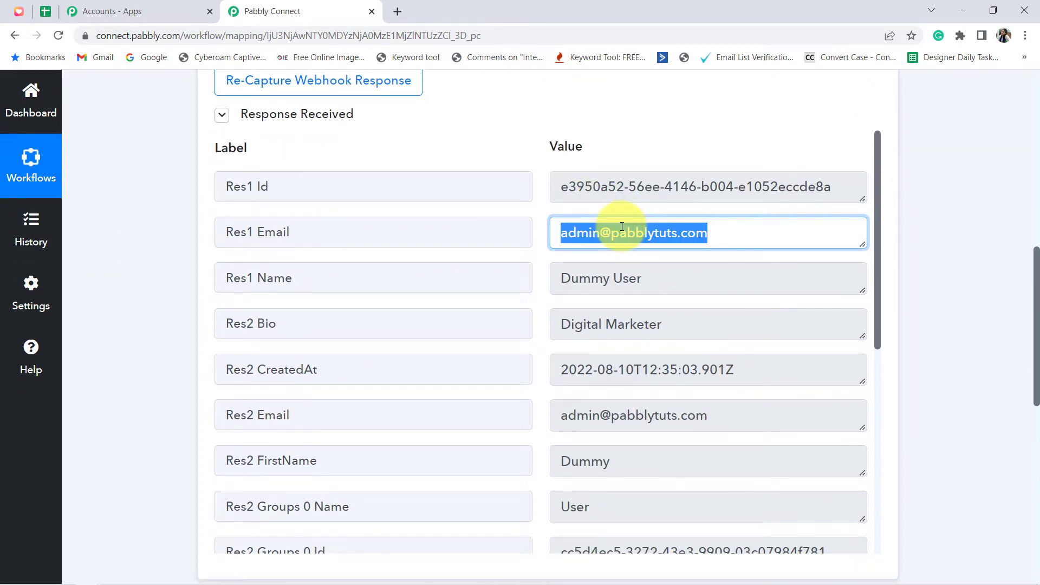
pyautogui.doubleClick(614, 279)
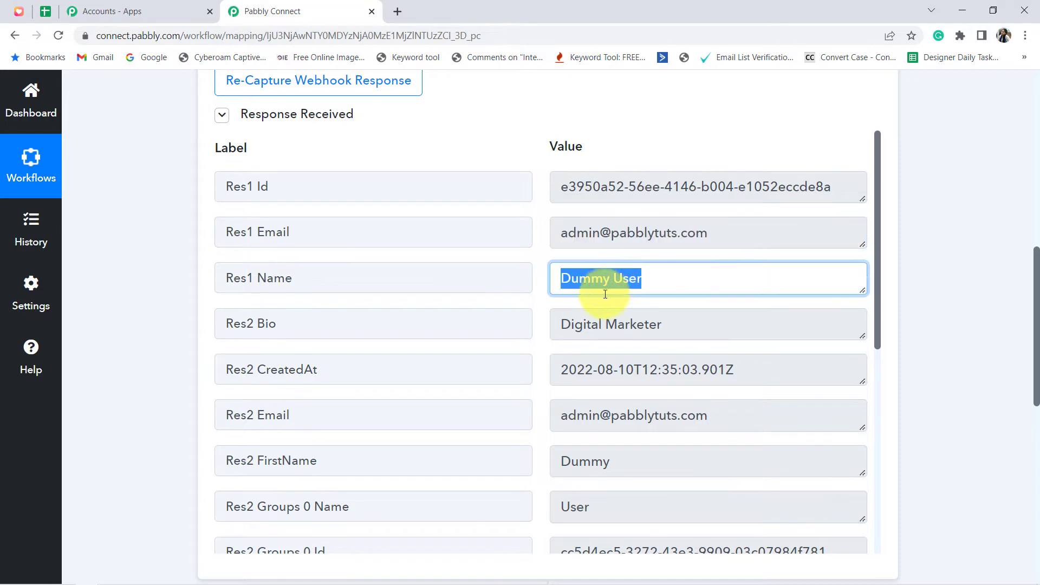
pyautogui.doubleClick(588, 323)
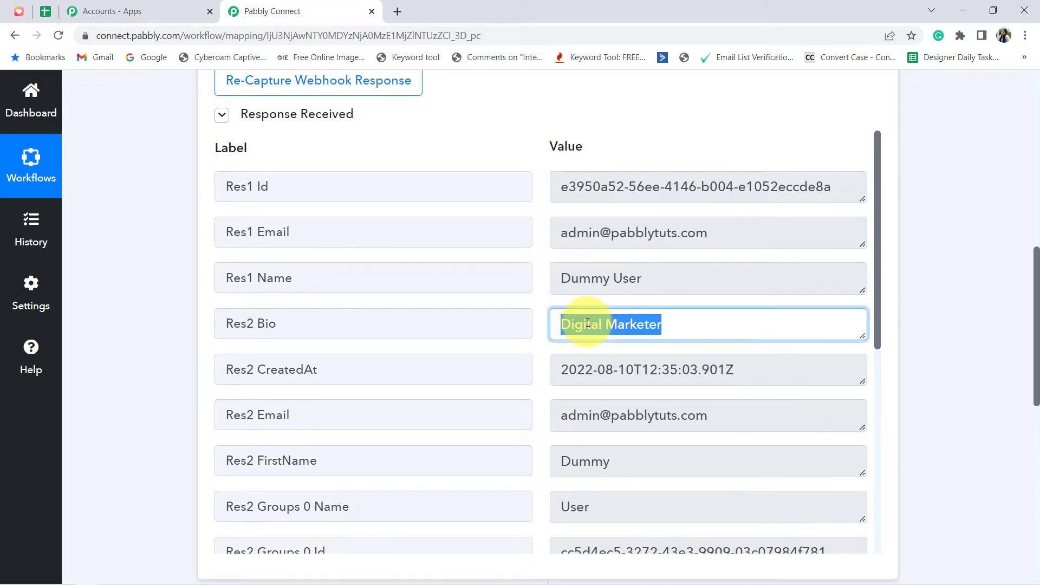
pyautogui.moveTo(589, 373); pyautogui.dragTo(889, 359)
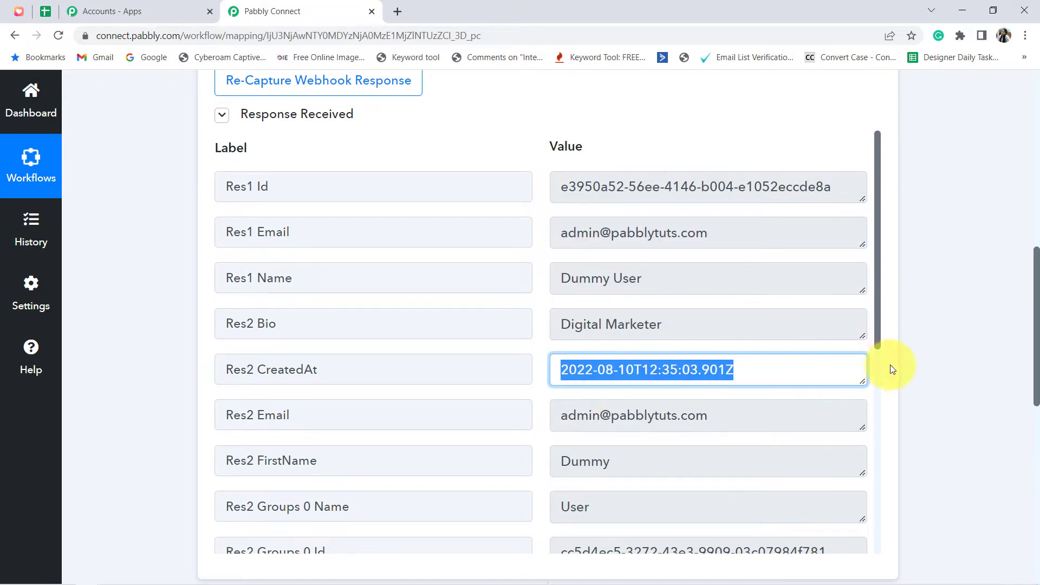
pyautogui.click(928, 372)
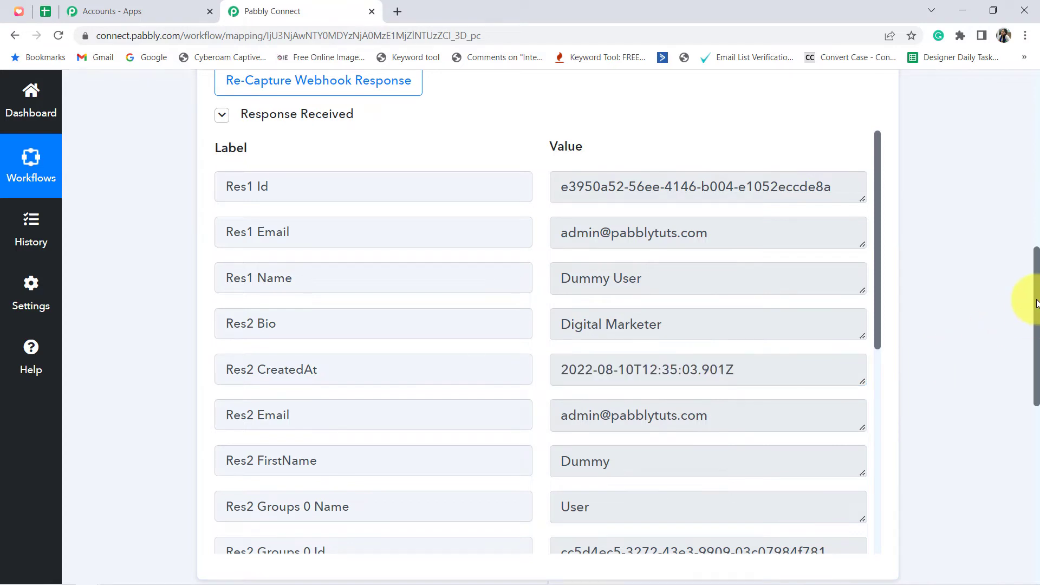
# Set the workflow's action step to the Google Sheets app with the Add New Row action event
pyautogui.moveTo(1036, 303); pyautogui.dragTo(1036, 406)
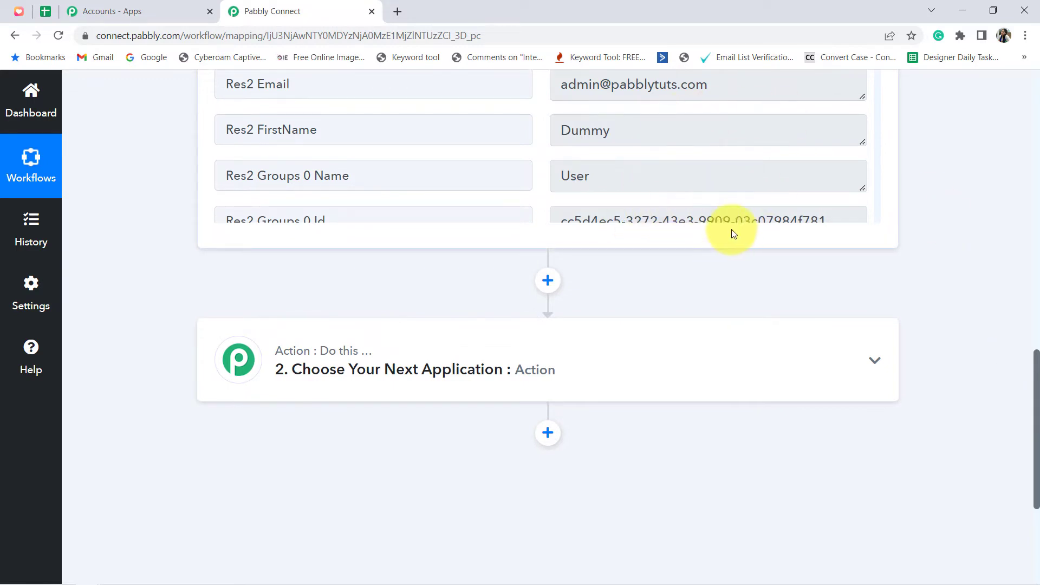
pyautogui.click(396, 383)
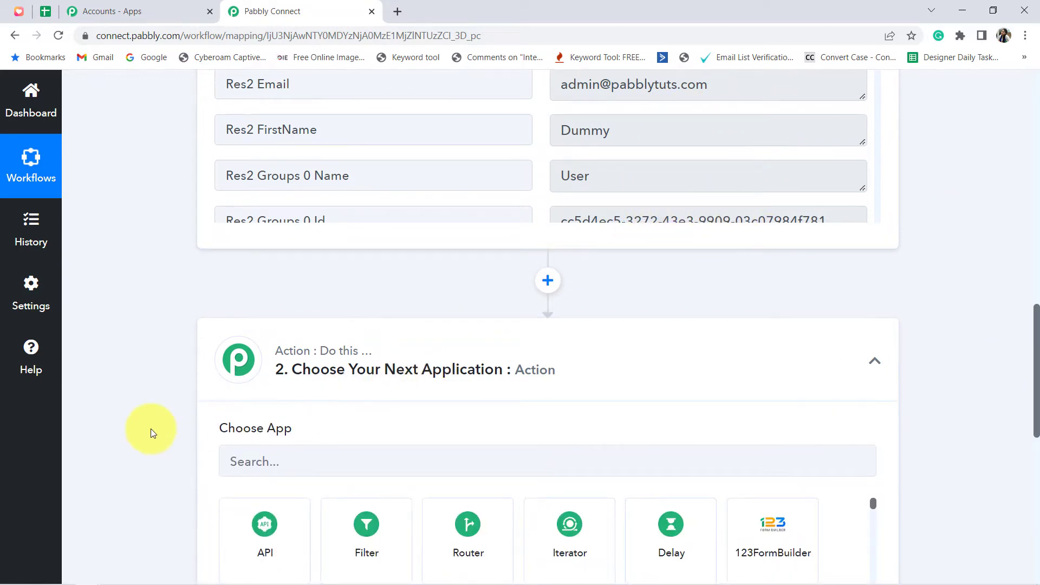
pyautogui.scroll(-2, 151, 428)
pyautogui.scroll(-2, 151, 428)
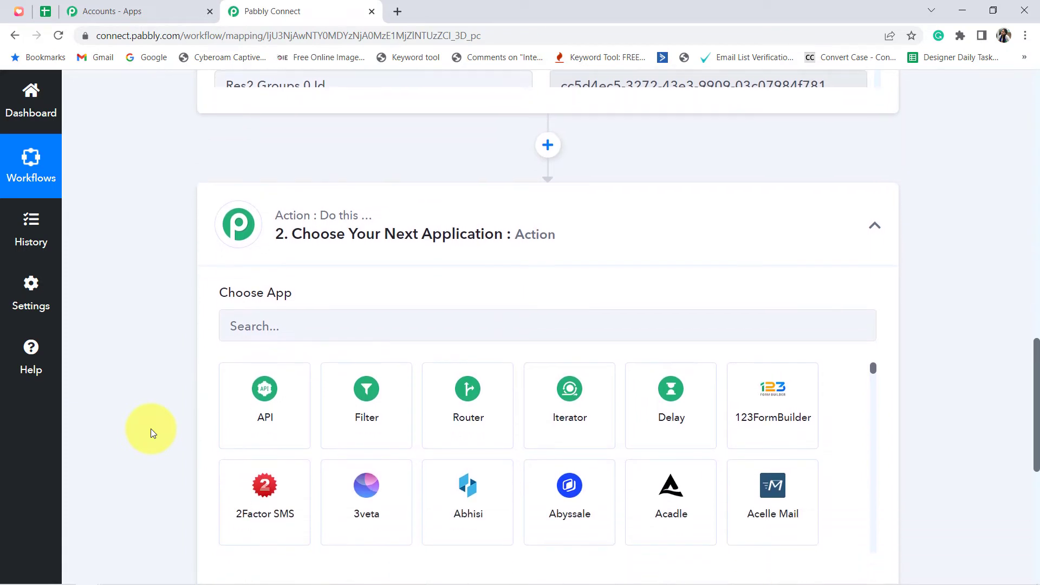
pyautogui.click(241, 328)
pyautogui.write('google')
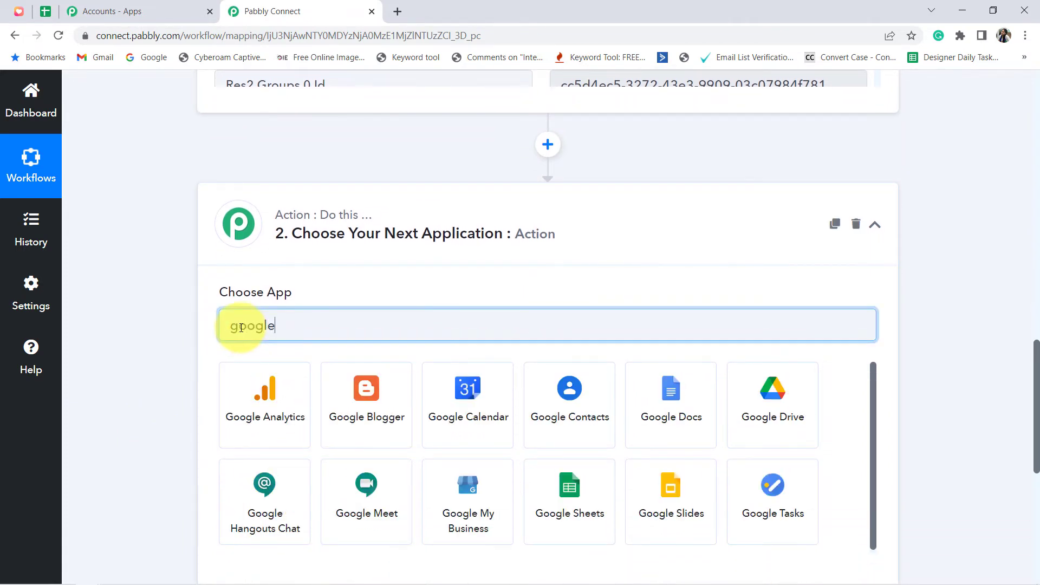
pyautogui.write(' sheet')
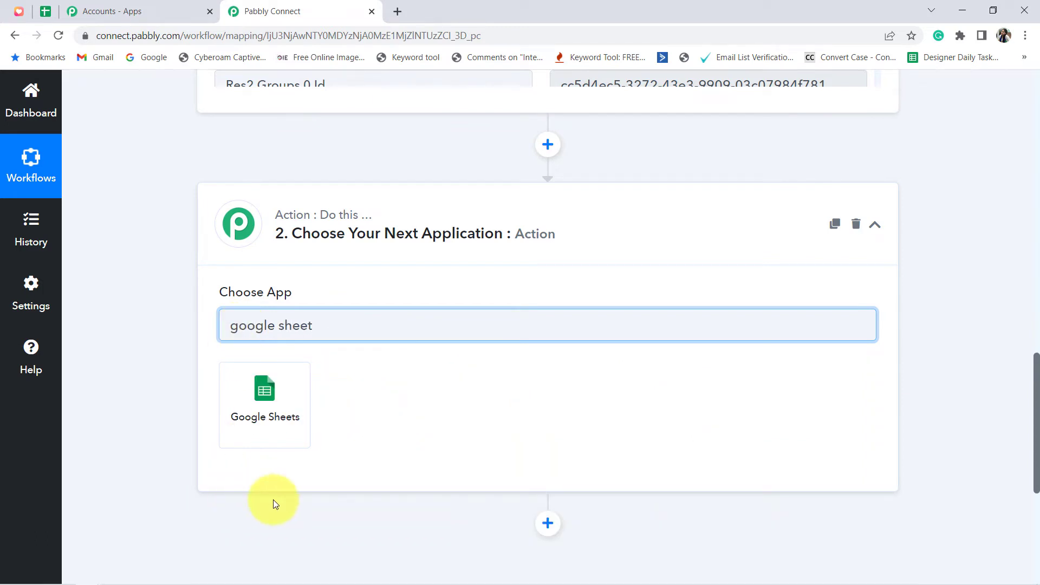
pyautogui.click(244, 433)
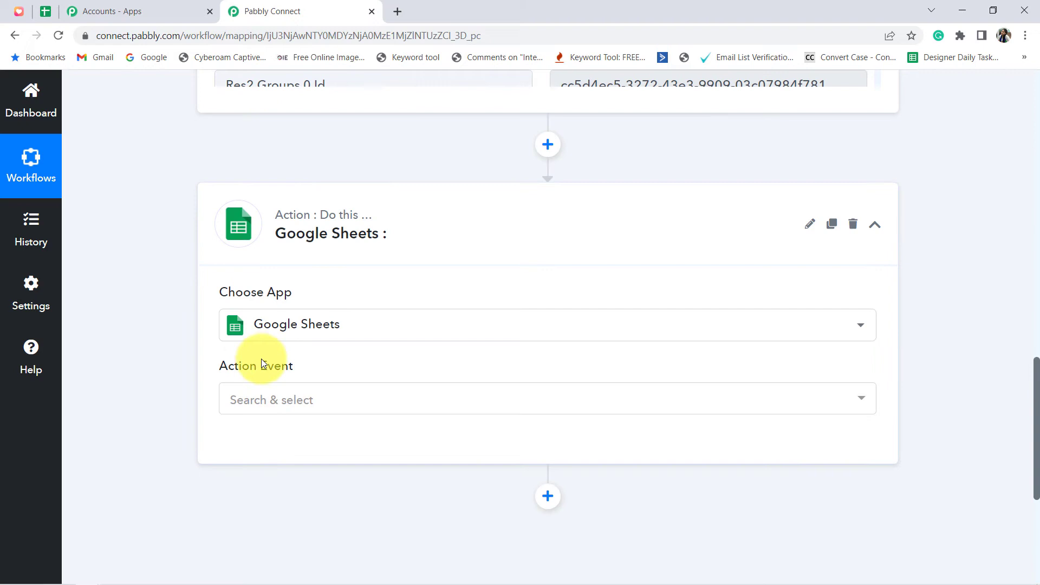
pyautogui.click(262, 404)
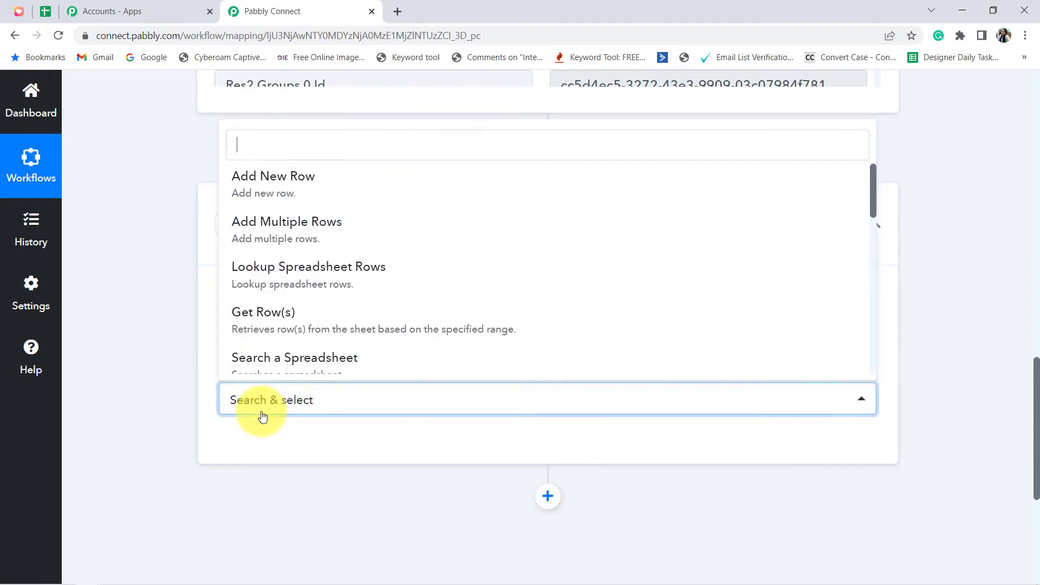
pyautogui.click(268, 188)
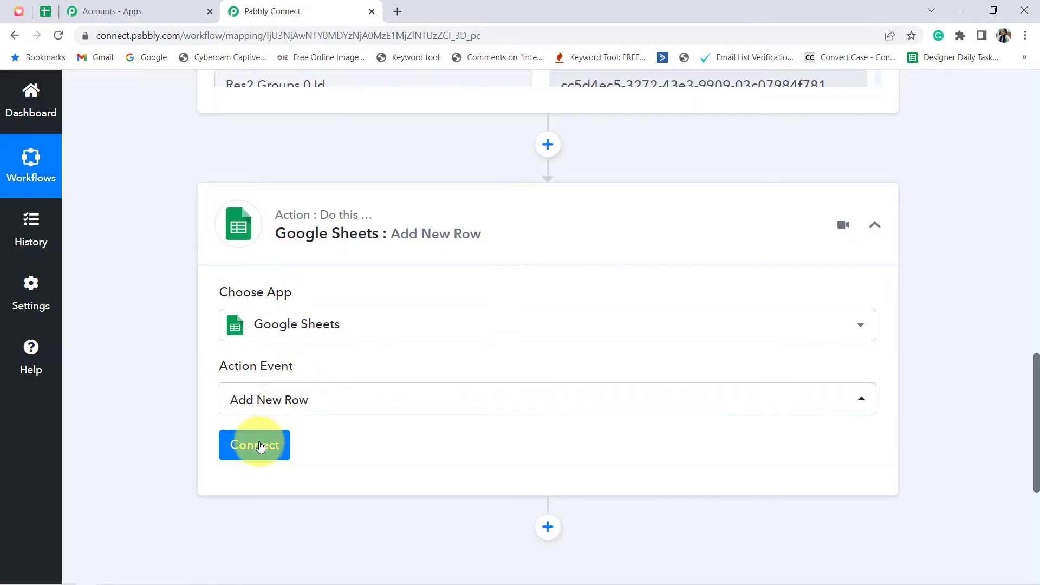
# Connect the Google Sheets action through a new connection authorised with the Pabbly Google account
pyautogui.click(257, 446)
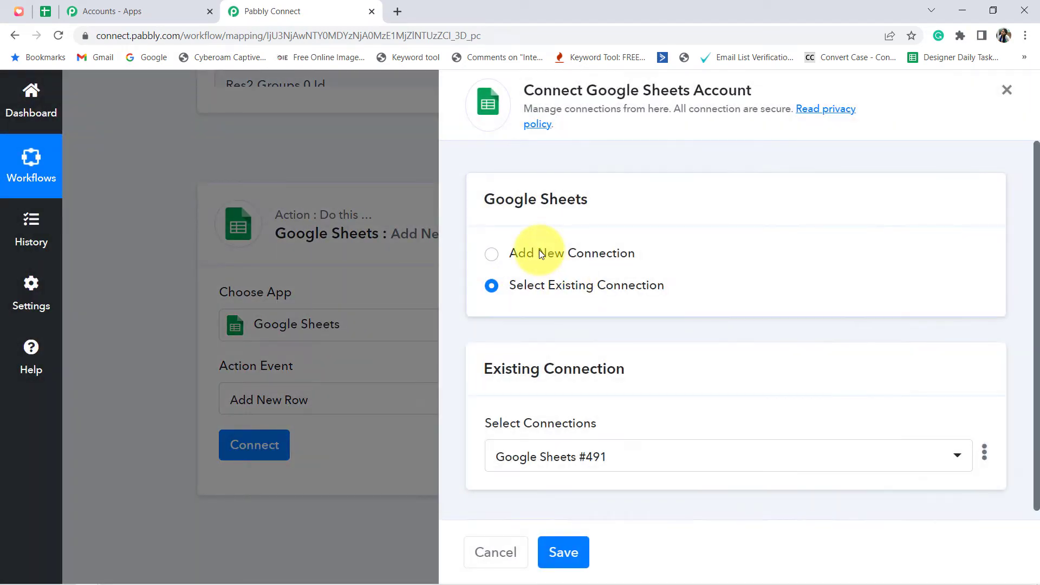
pyautogui.click(539, 252)
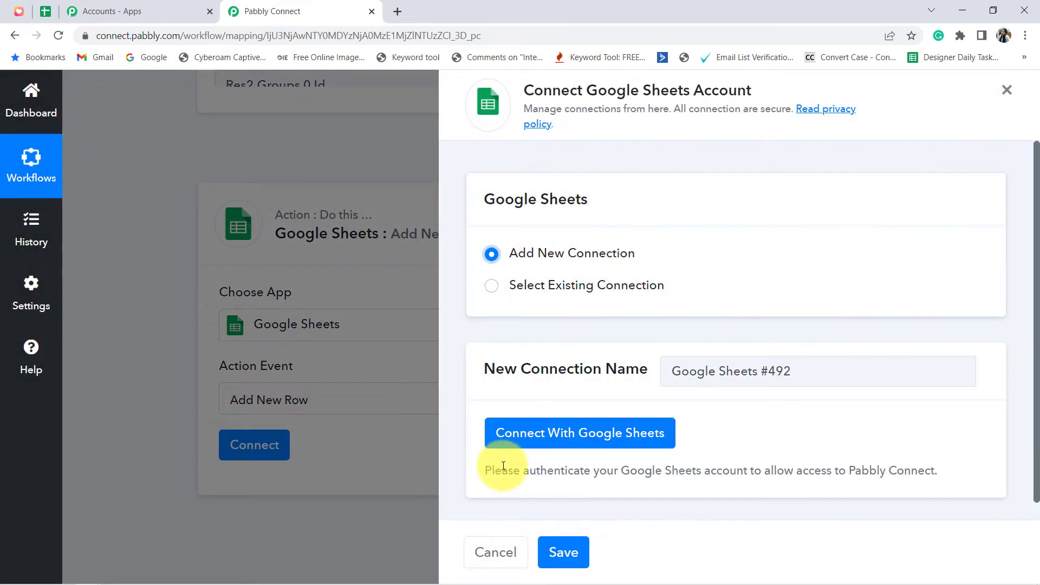
pyautogui.click(577, 441)
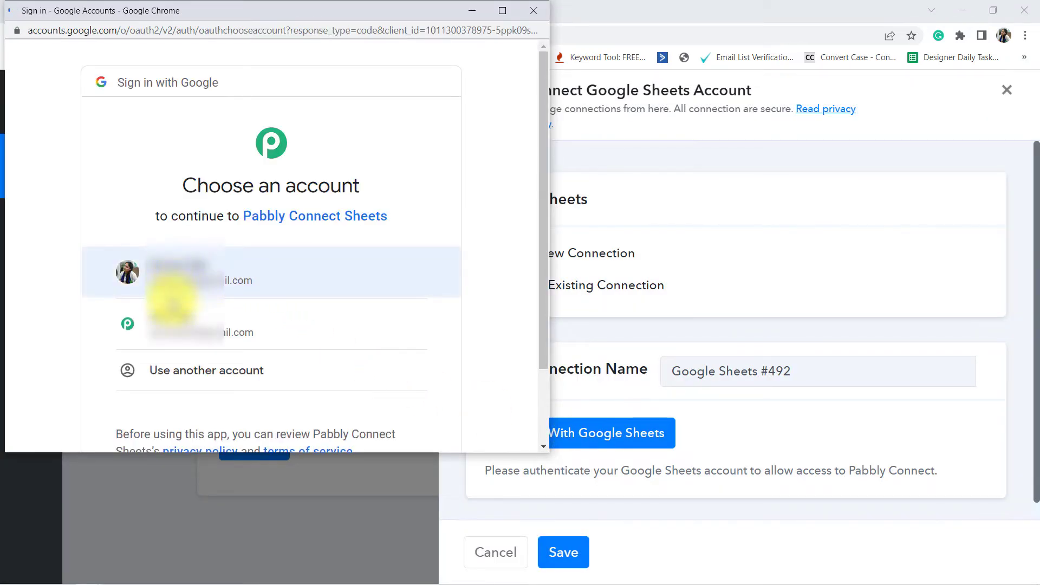
pyautogui.click(168, 323)
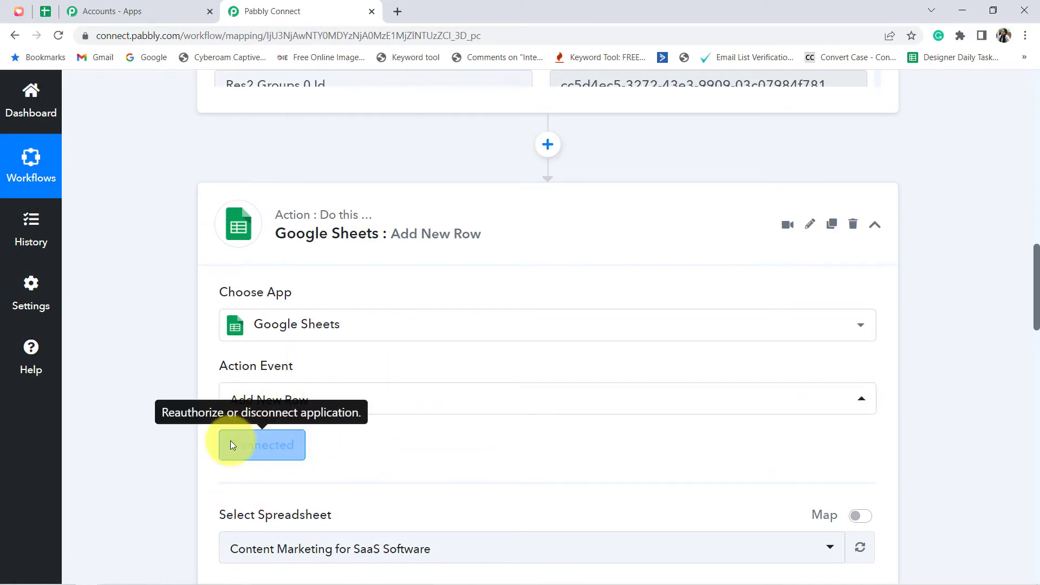
# Switch to Google Sheets and review the community members spreadsheet's title, its header row and the empty rows below it
pyautogui.click(46, 14)
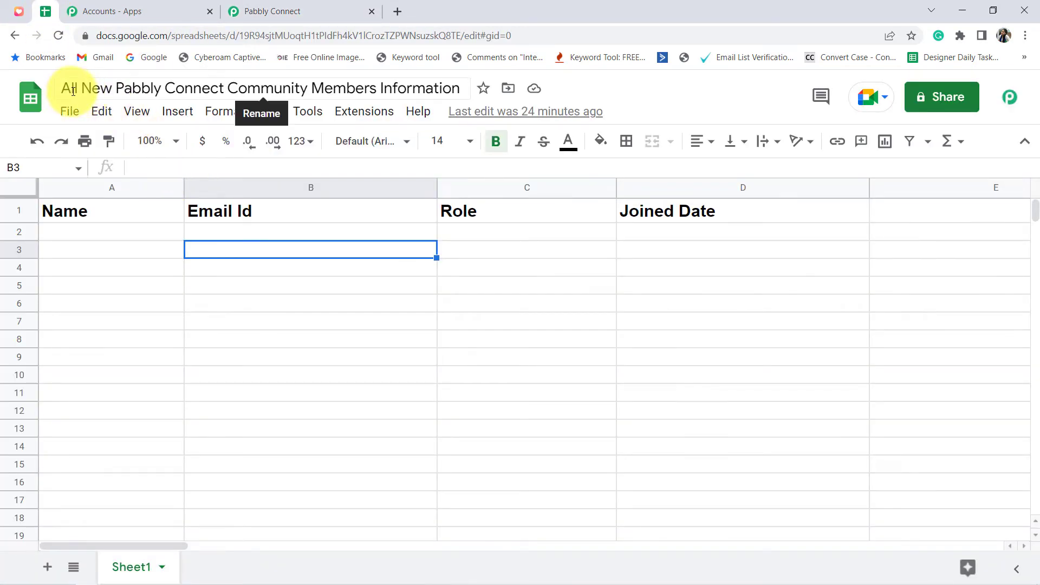
pyautogui.moveTo(73, 91); pyautogui.dragTo(401, 89)
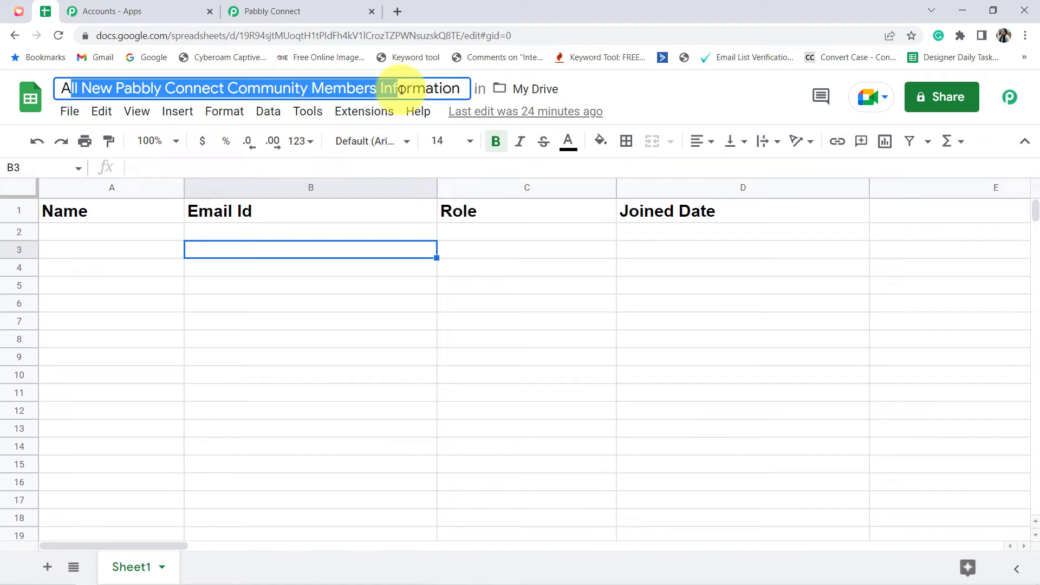
pyautogui.click(323, 365)
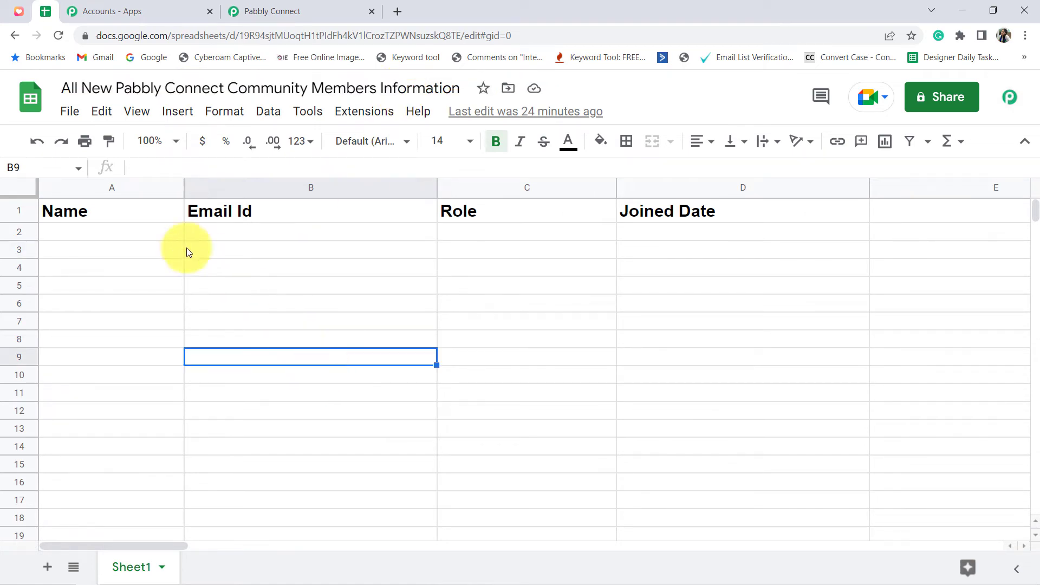
pyautogui.moveTo(149, 242); pyautogui.dragTo(712, 440)
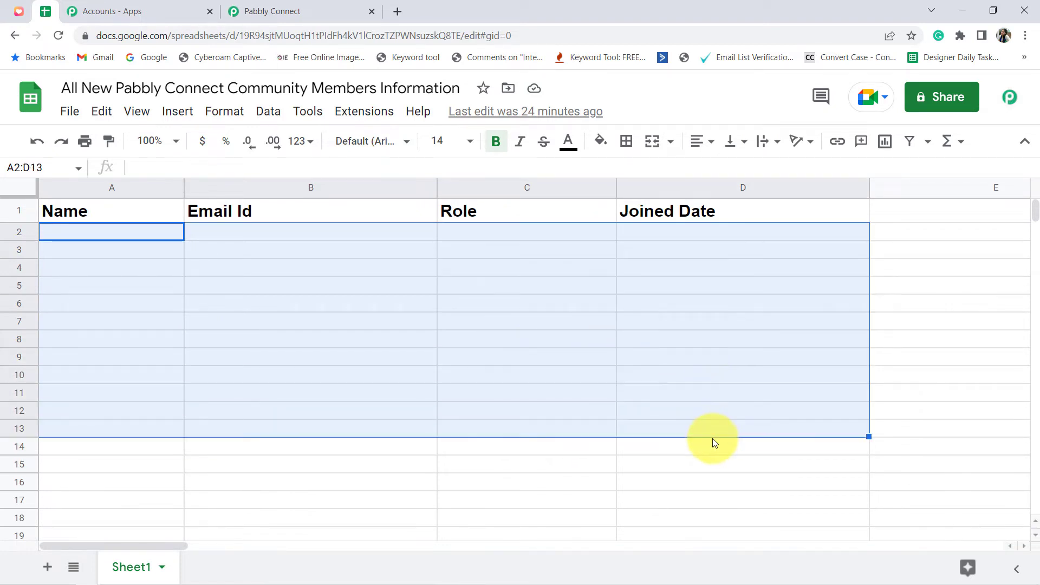
pyautogui.click(444, 293)
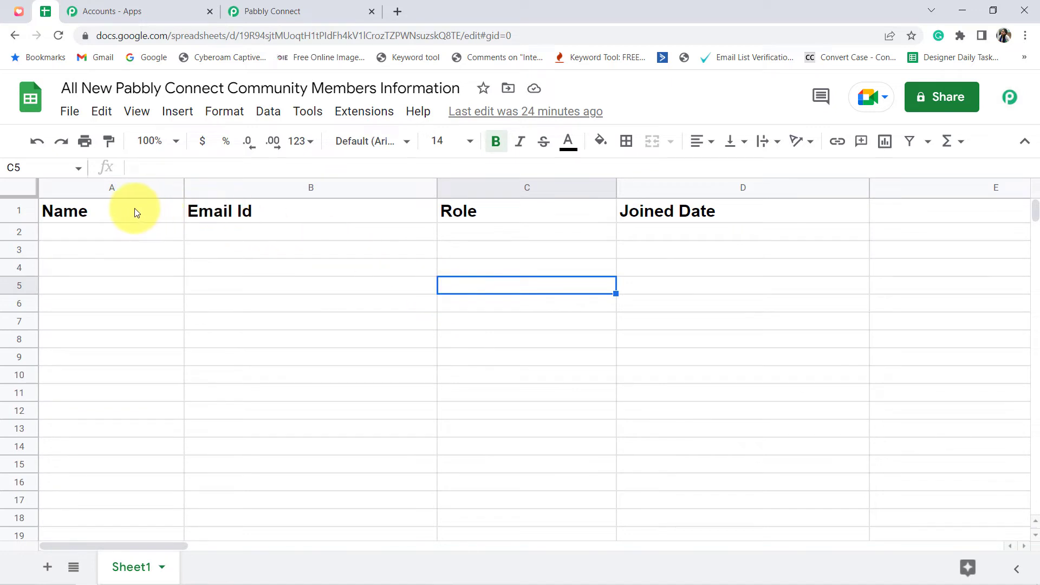
pyautogui.moveTo(136, 212); pyautogui.dragTo(688, 211)
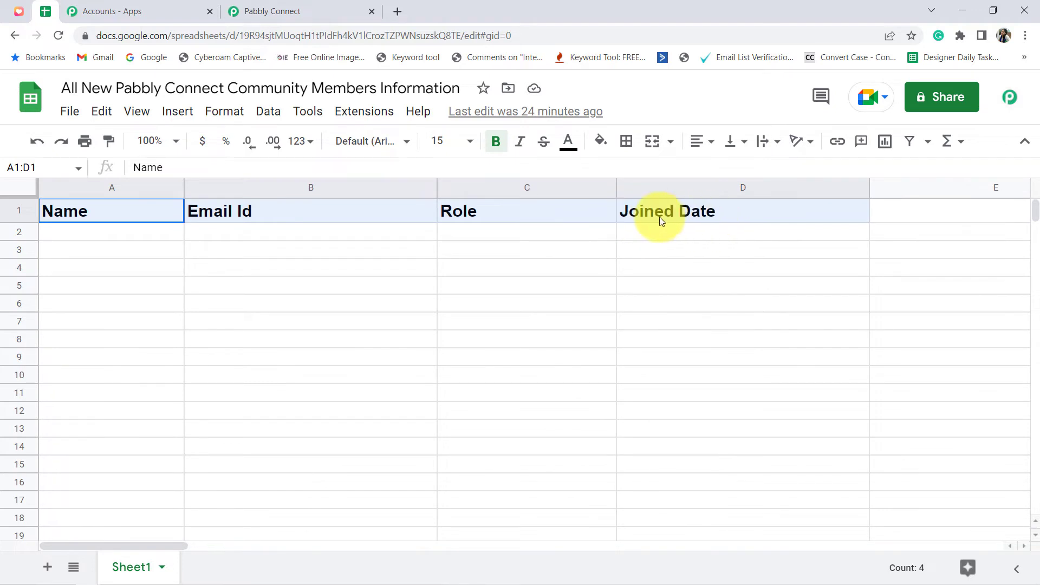
pyautogui.click(260, 306)
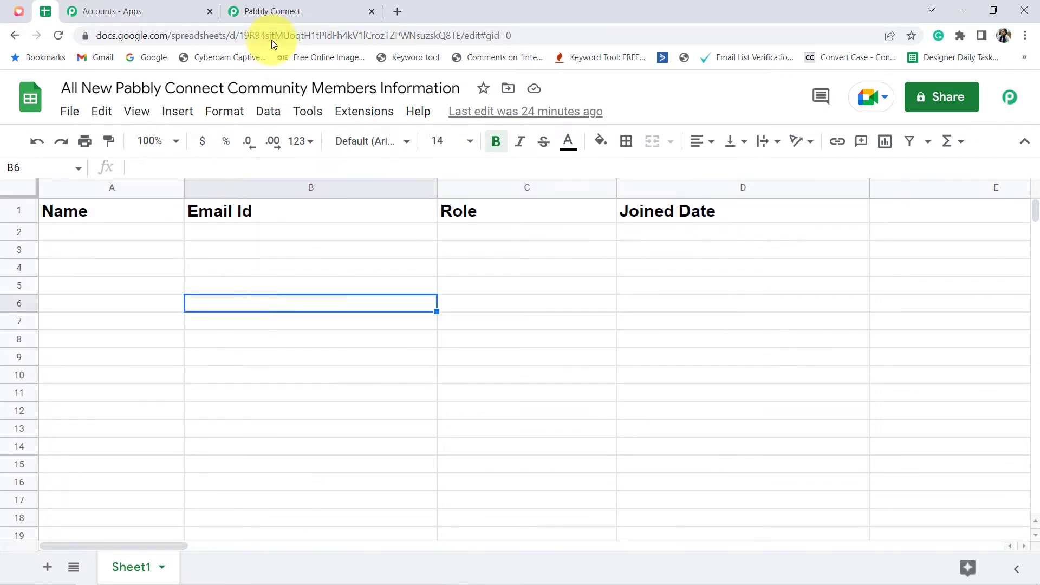
# Close the Accounts - Apps browser tab and return to the Pabbly Connect workflow
pyautogui.click(266, 6)
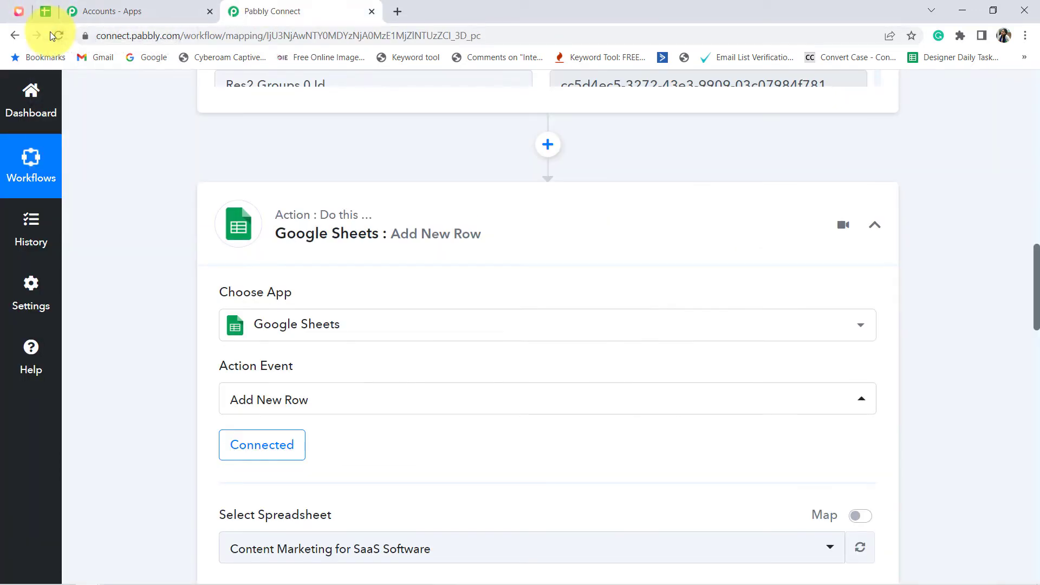
pyautogui.click(46, 13)
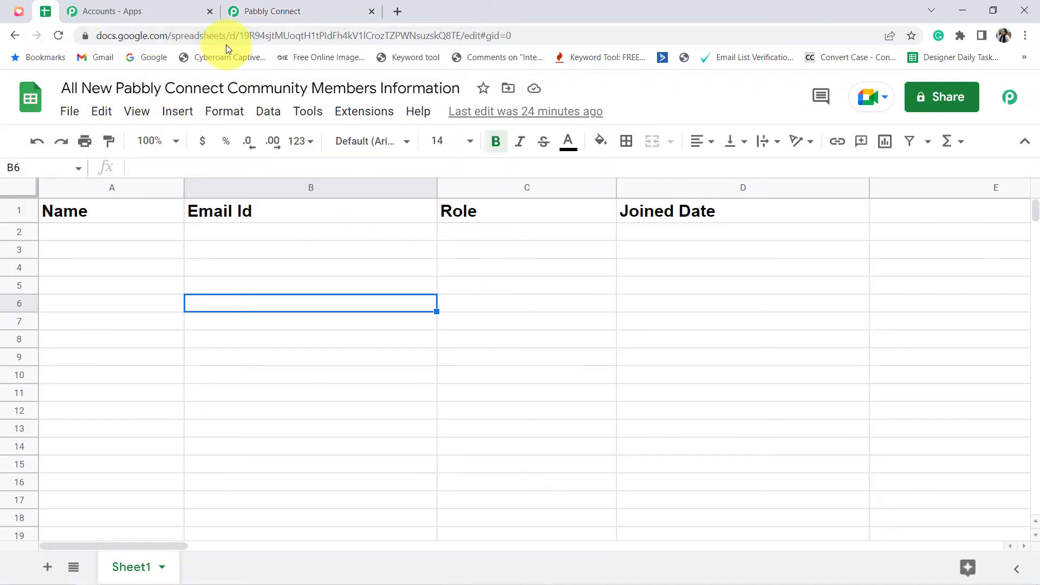
pyautogui.click(209, 12)
pyautogui.click(139, 11)
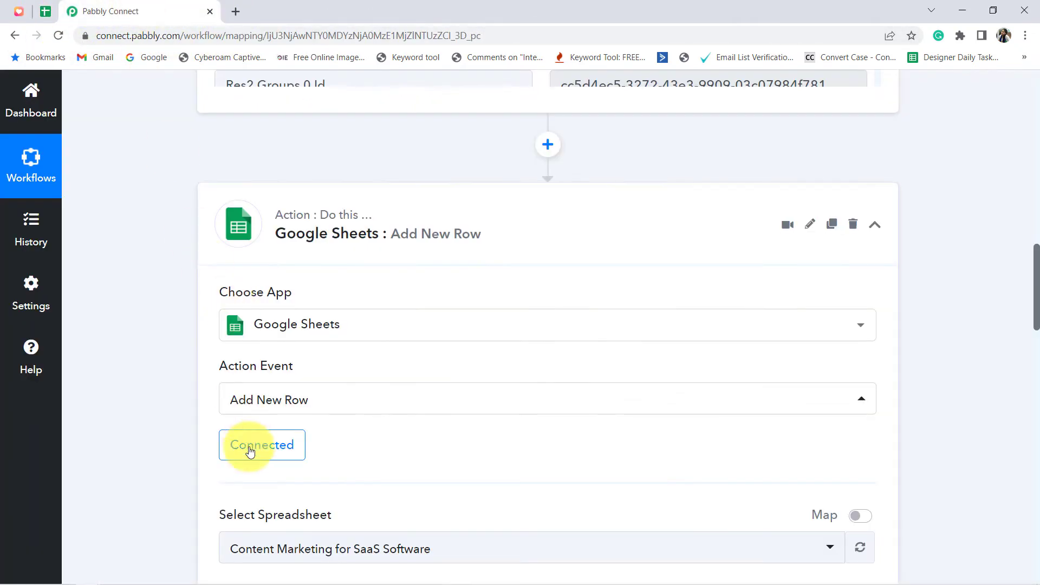
# Select All New Pabbly Connect Community Members Information as the spreadsheet for the Add New Row action
pyautogui.scroll(-3, 156, 428)
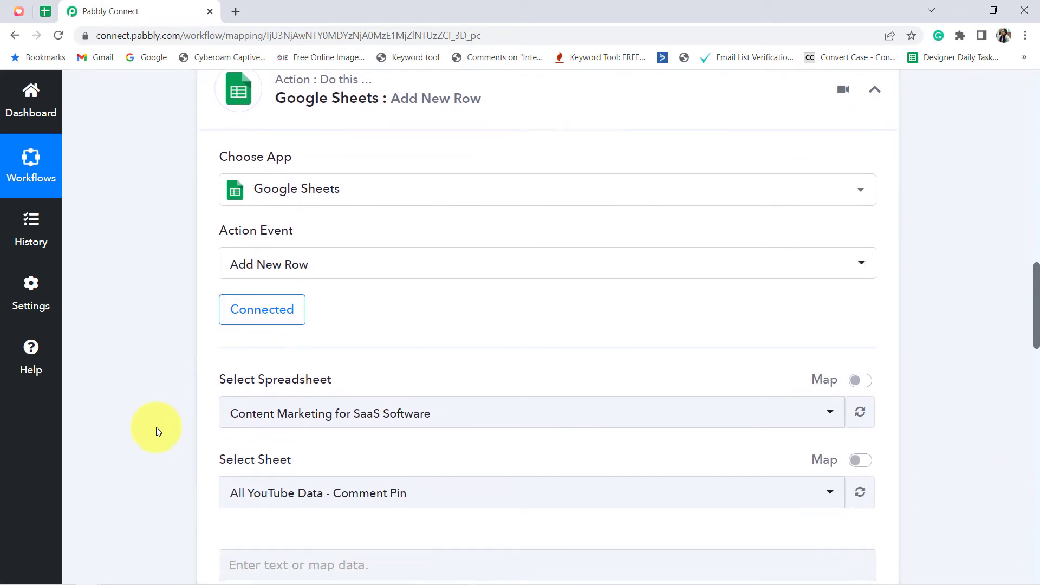
pyautogui.scroll(-1, 156, 432)
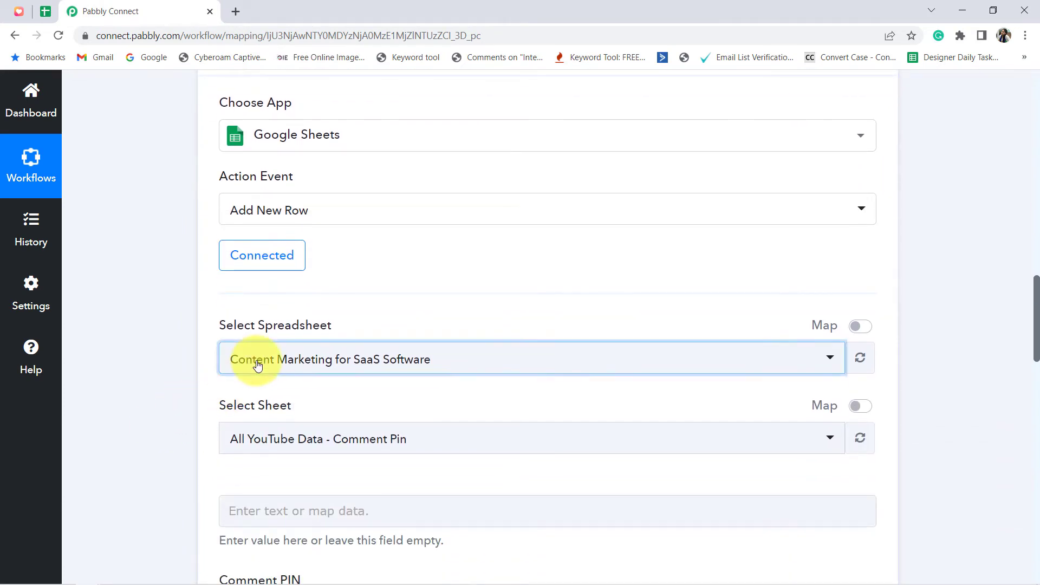
pyautogui.click(257, 366)
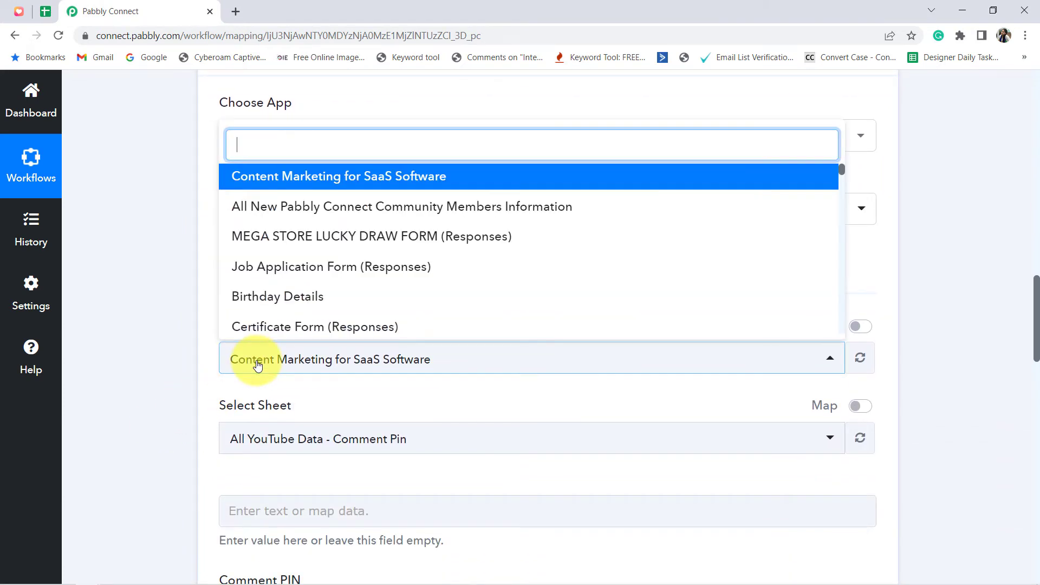
pyautogui.click(260, 207)
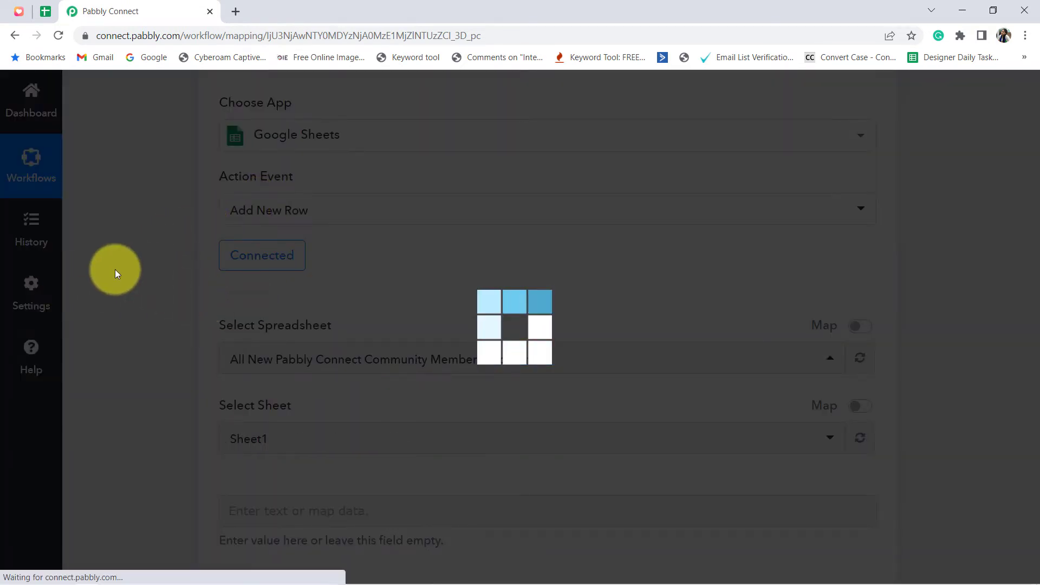
# Check the sheet's name in the Google Sheets spreadsheet against the action's selected sheet, and return to Pabbly Connect
pyautogui.scroll(-2, 115, 269)
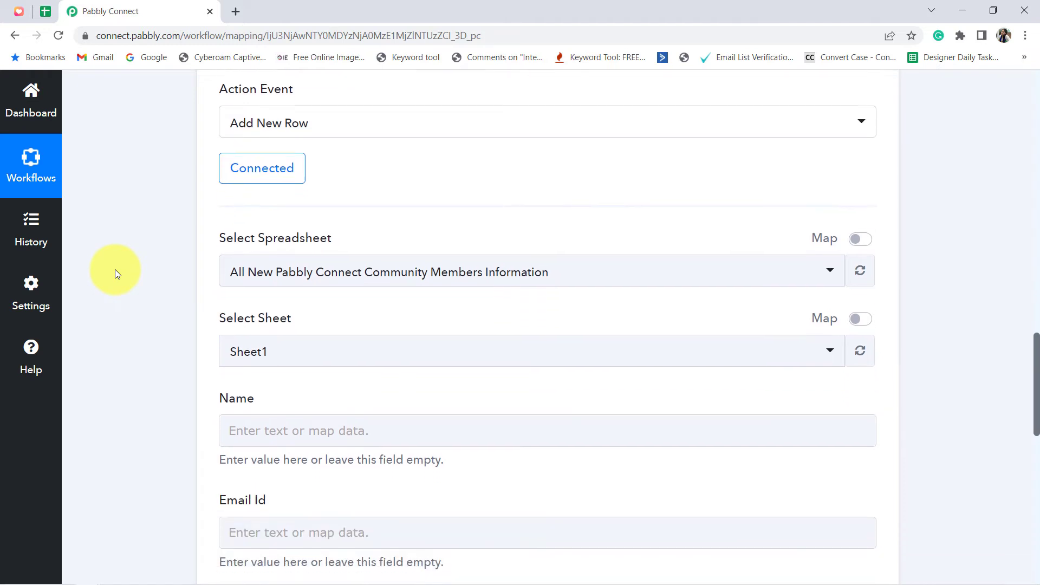
pyautogui.scroll(-1, 116, 274)
pyautogui.click(46, 11)
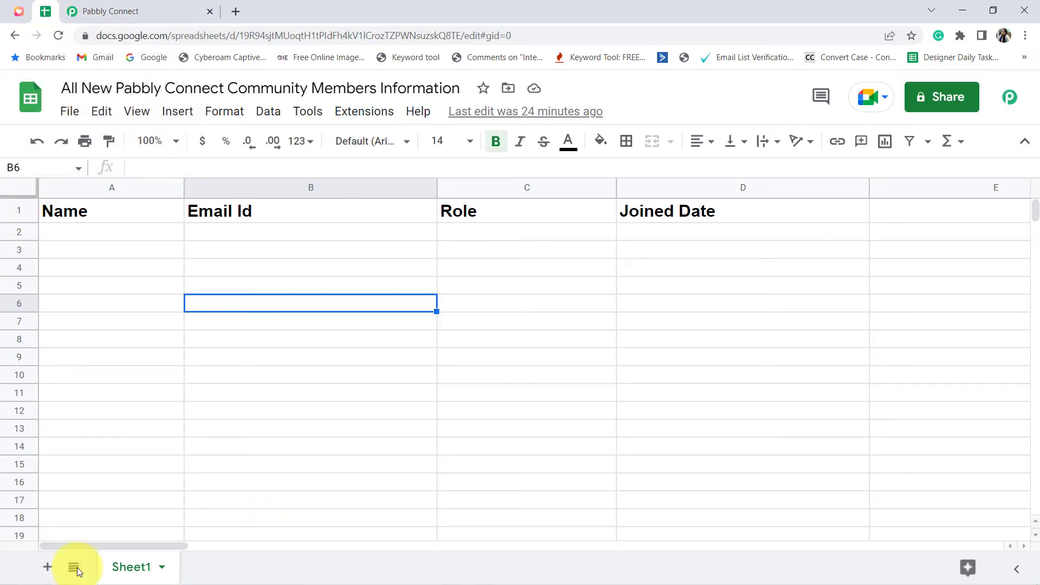
pyautogui.click(160, 6)
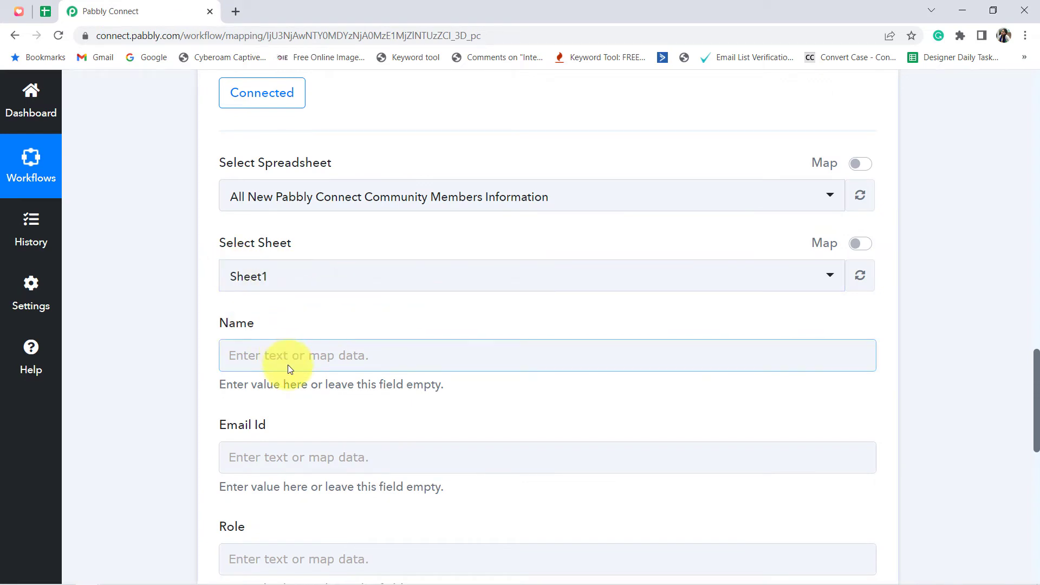
# Compare the row's Name, Email Id, Role and Joined Date fields with the data in the captured Heartbeat New User response
pyautogui.scroll(-1, 143, 353)
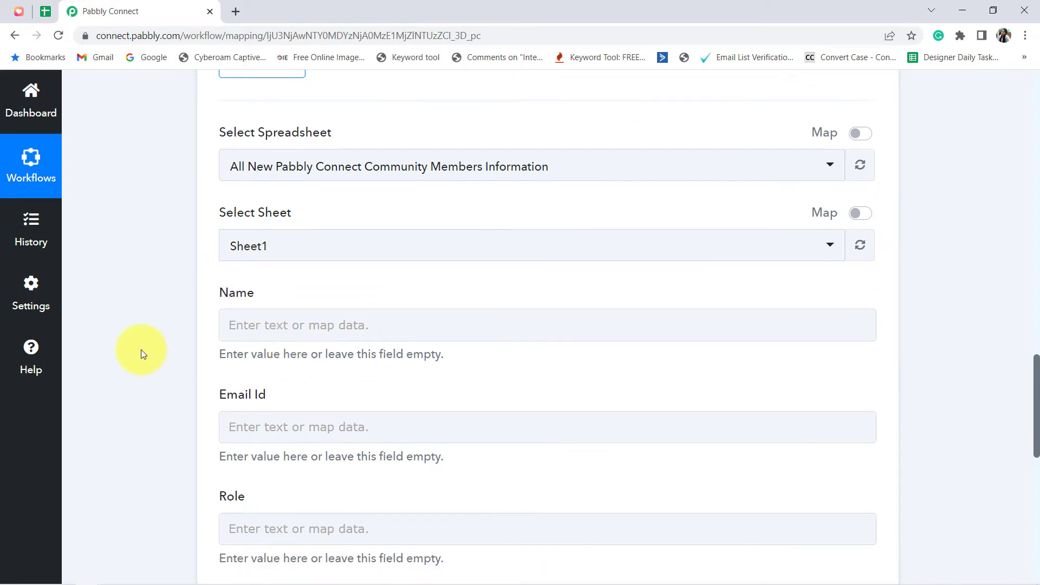
pyautogui.scroll(1, 142, 351)
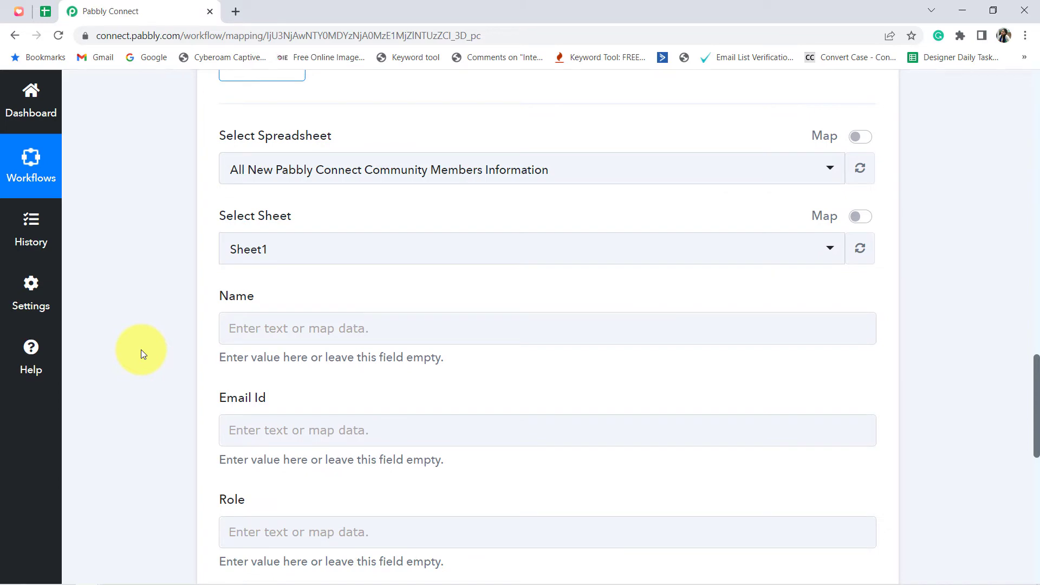
pyautogui.scroll(6, 141, 352)
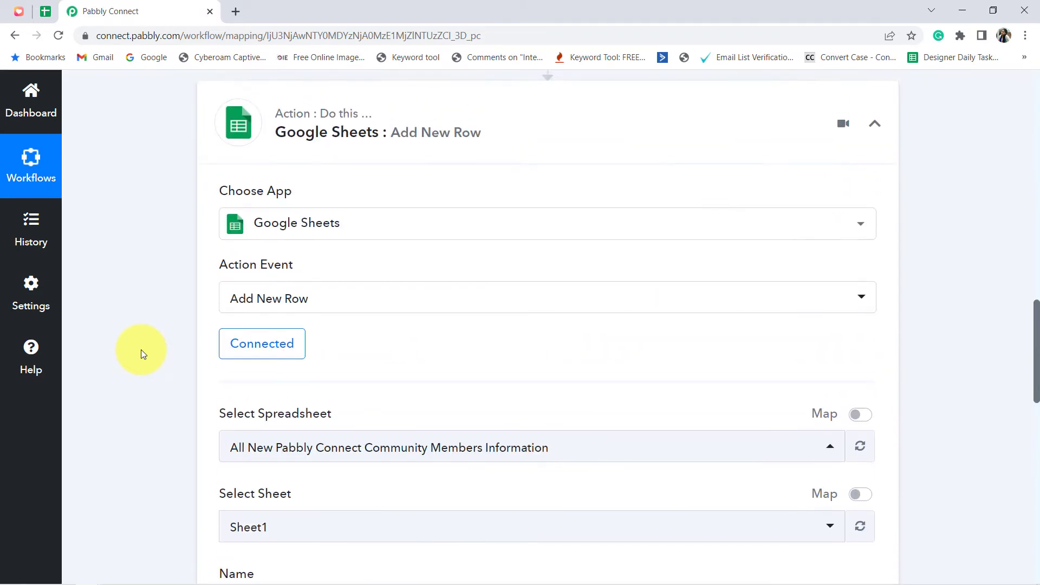
pyautogui.scroll(6, 141, 353)
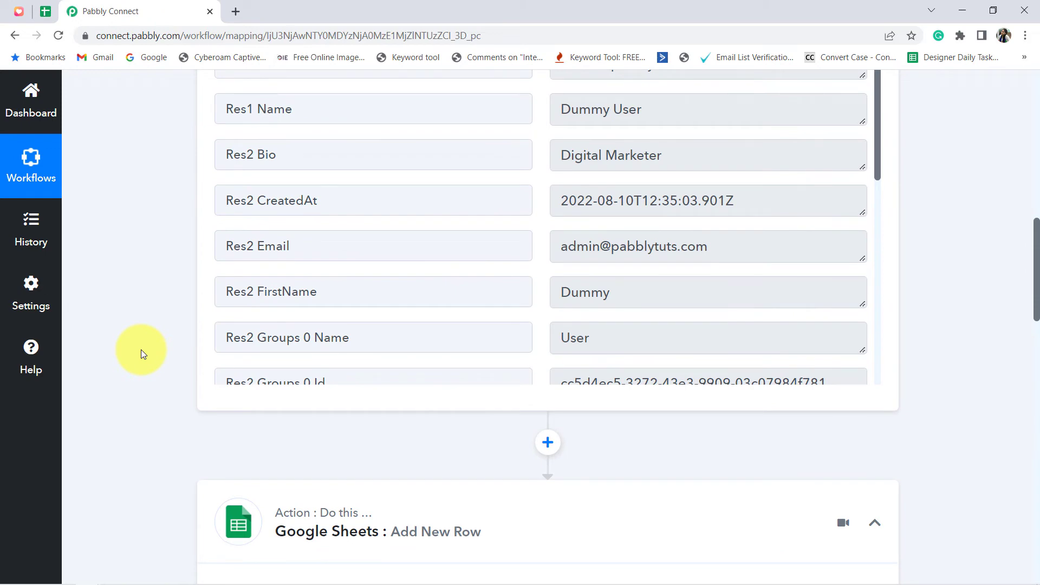
pyautogui.scroll(1, 140, 354)
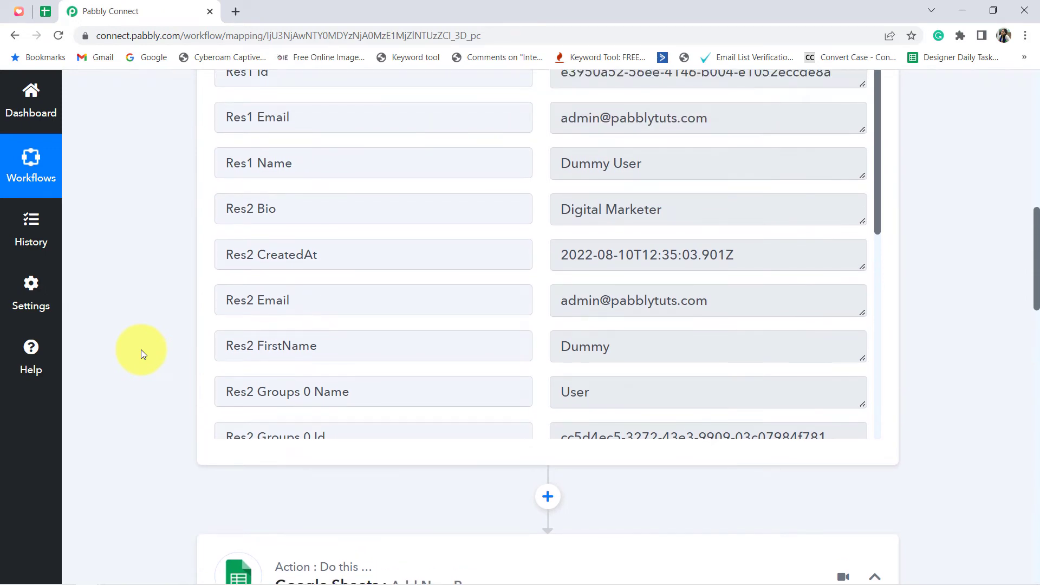
pyautogui.scroll(-6, 142, 354)
pyautogui.scroll(-7, 143, 354)
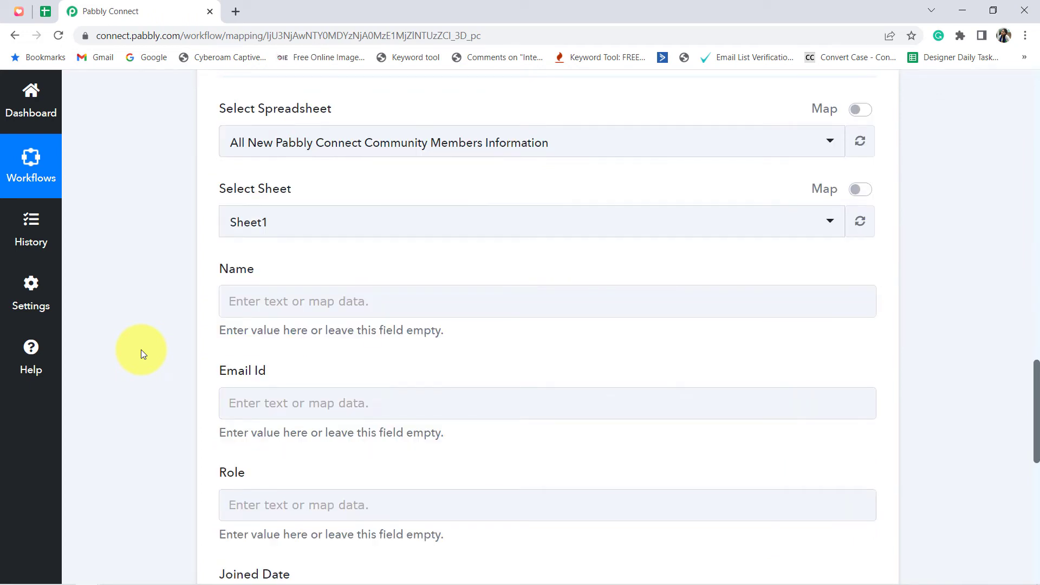
pyautogui.scroll(-2, 141, 351)
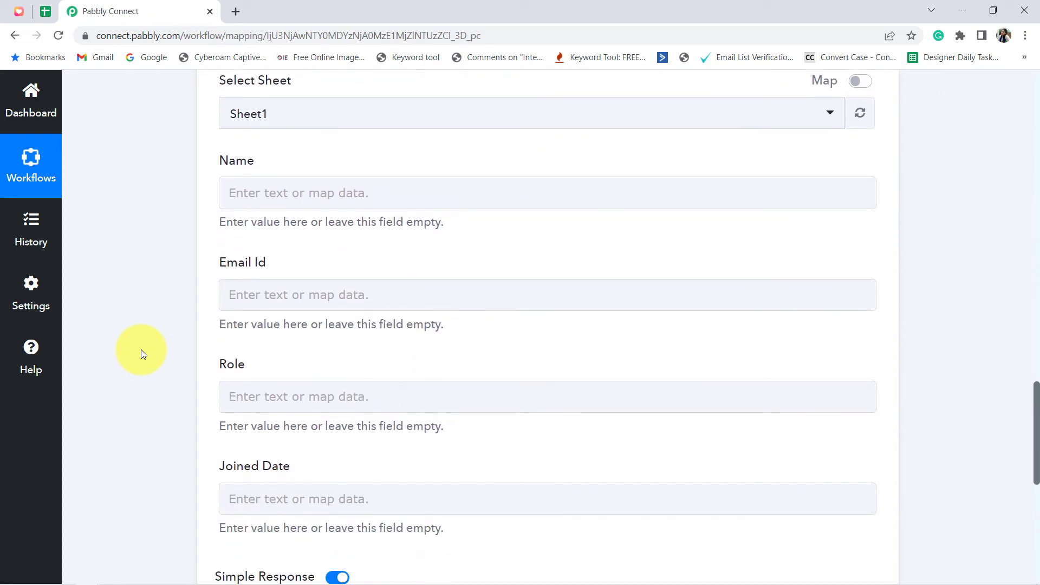
# Map the row's Name field to Res1 Name from the Heartbeat: New User step
pyautogui.click(294, 191)
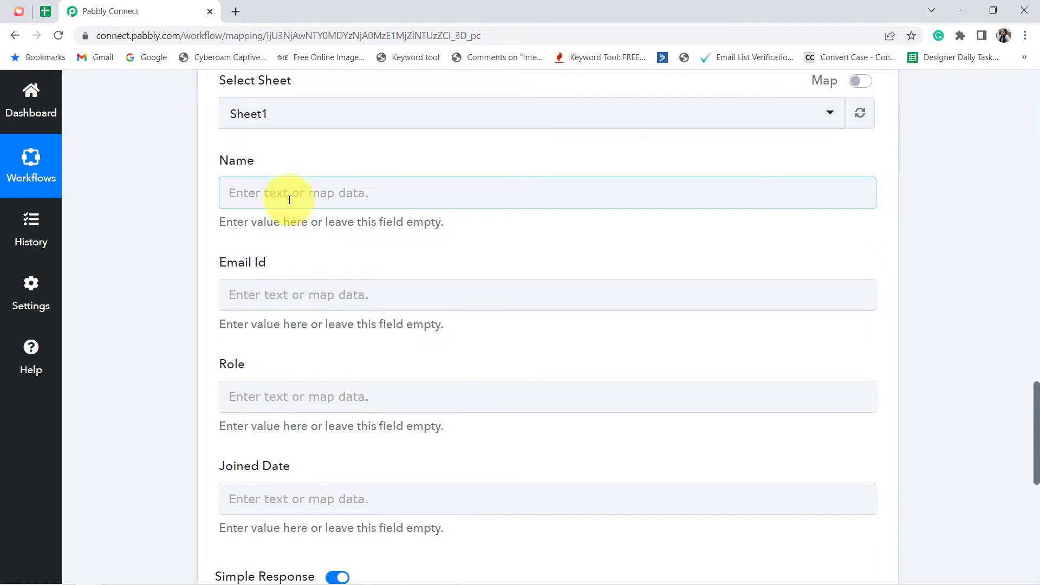
pyautogui.click(280, 192)
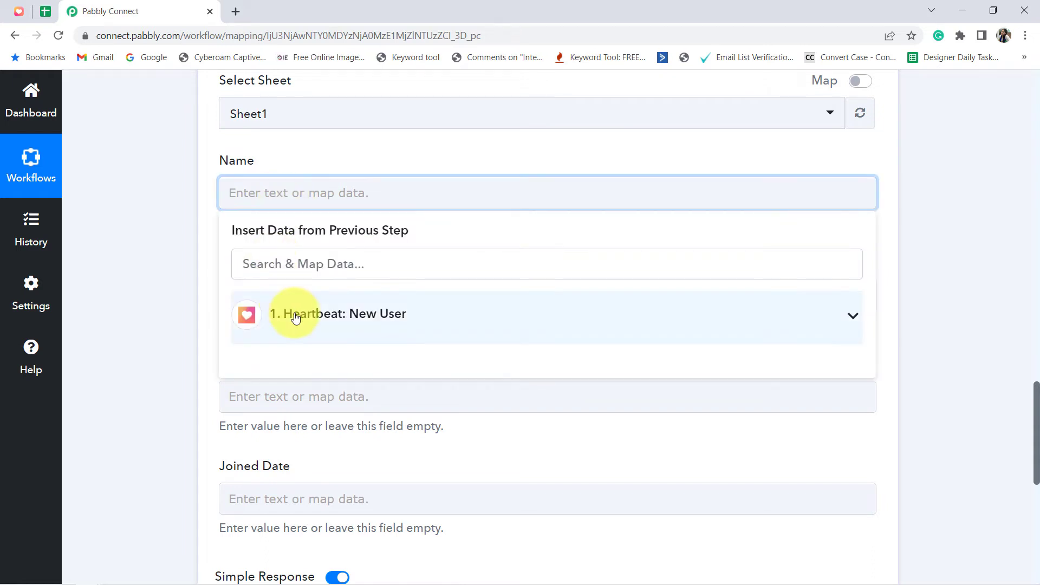
pyautogui.click(296, 317)
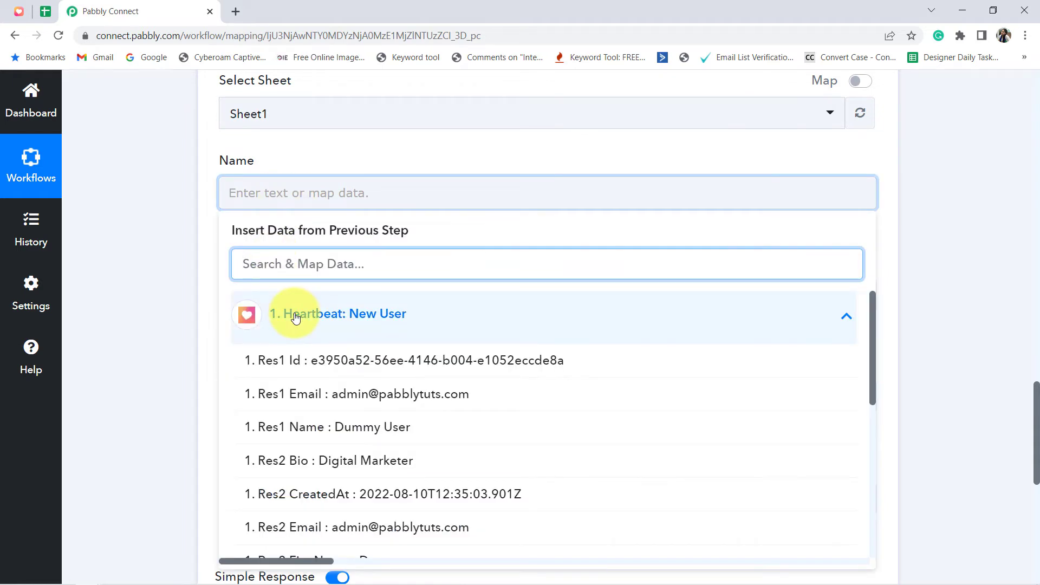
pyautogui.click(273, 427)
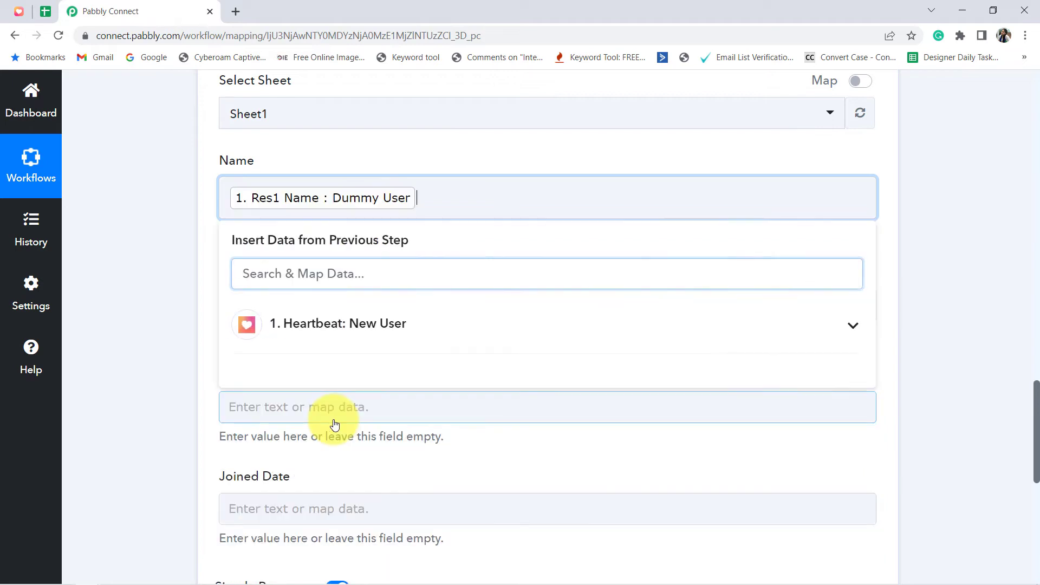
pyautogui.click(145, 254)
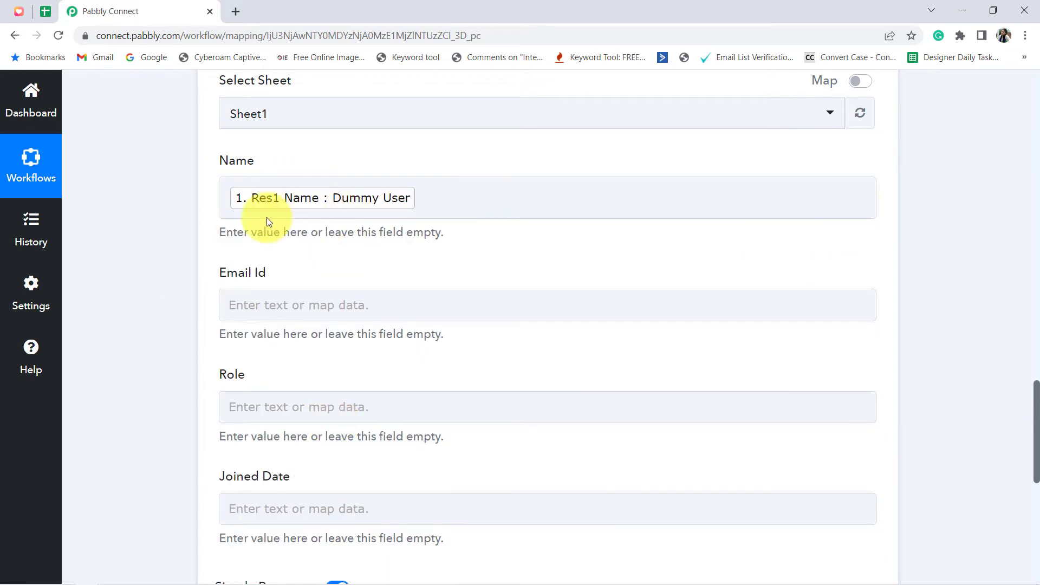
# Map the row's Email Id field to Res1 Email from the Heartbeat: New User step
pyautogui.click(248, 310)
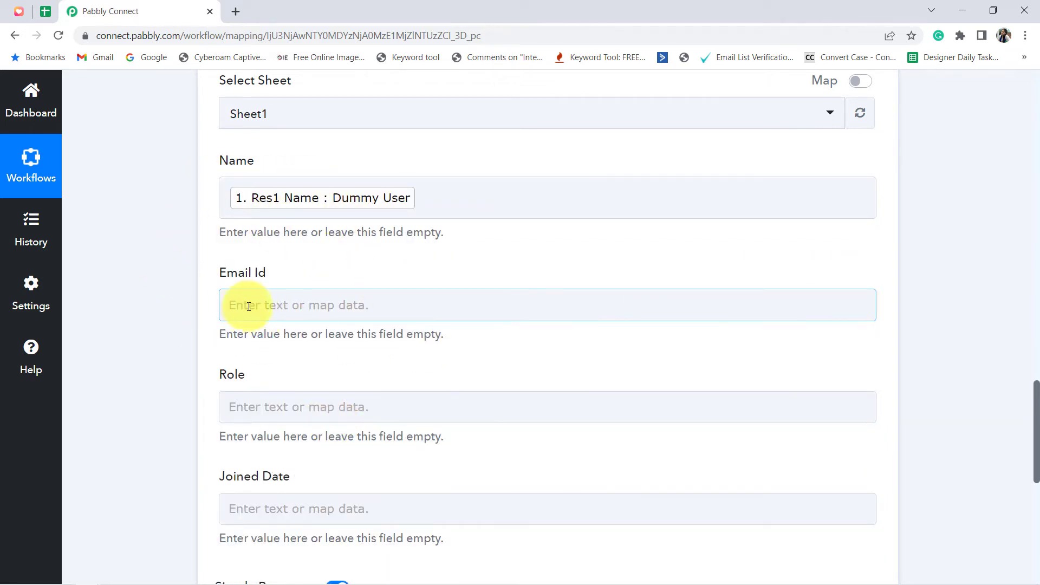
pyautogui.click(299, 309)
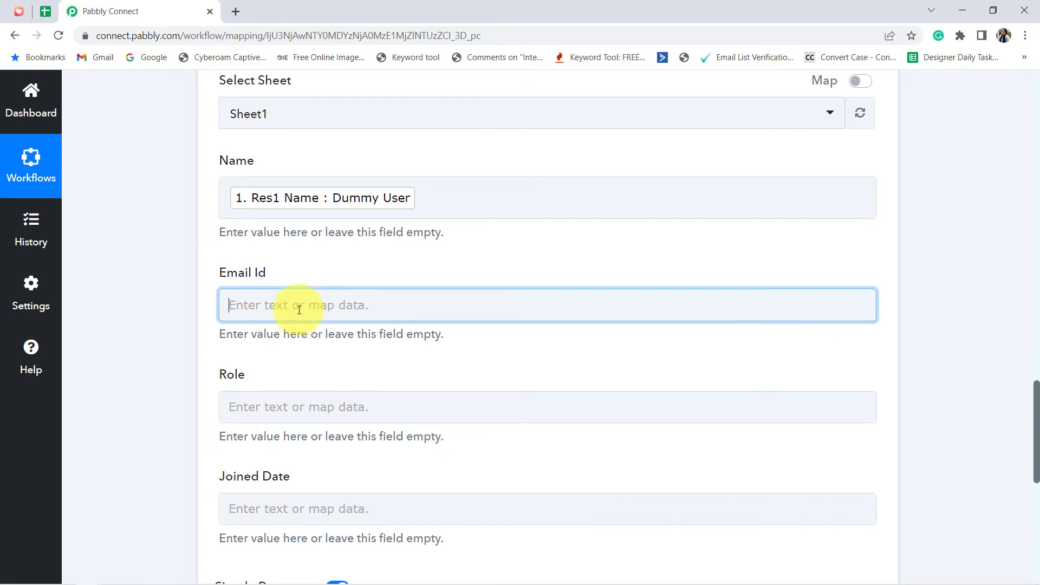
pyautogui.click(327, 439)
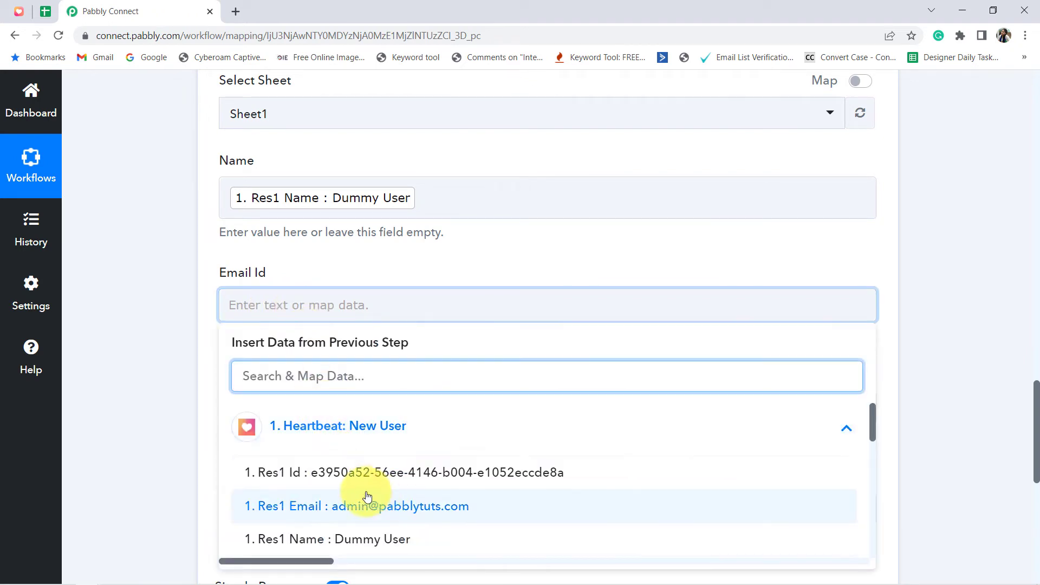
pyautogui.click(379, 504)
pyautogui.click(181, 378)
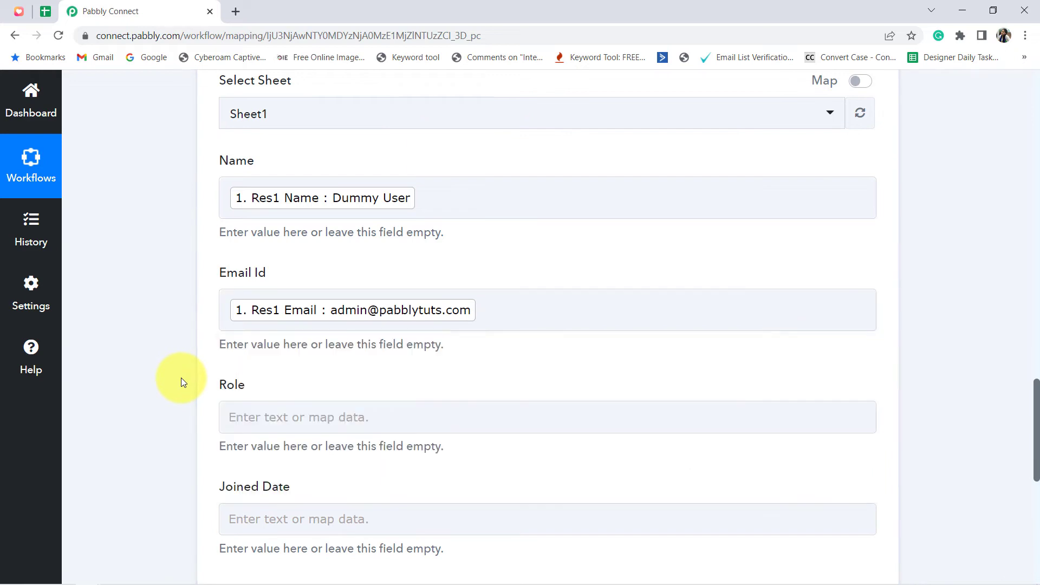
# Map the row's Role field to Res2 Role from the Heartbeat: New User step
pyautogui.scroll(-3, 181, 378)
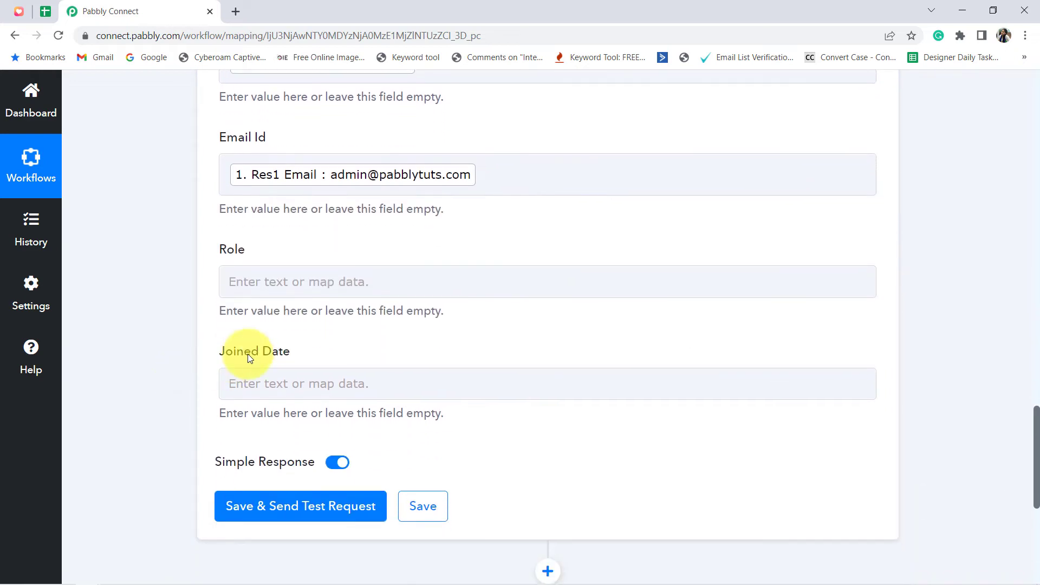
pyautogui.click(275, 277)
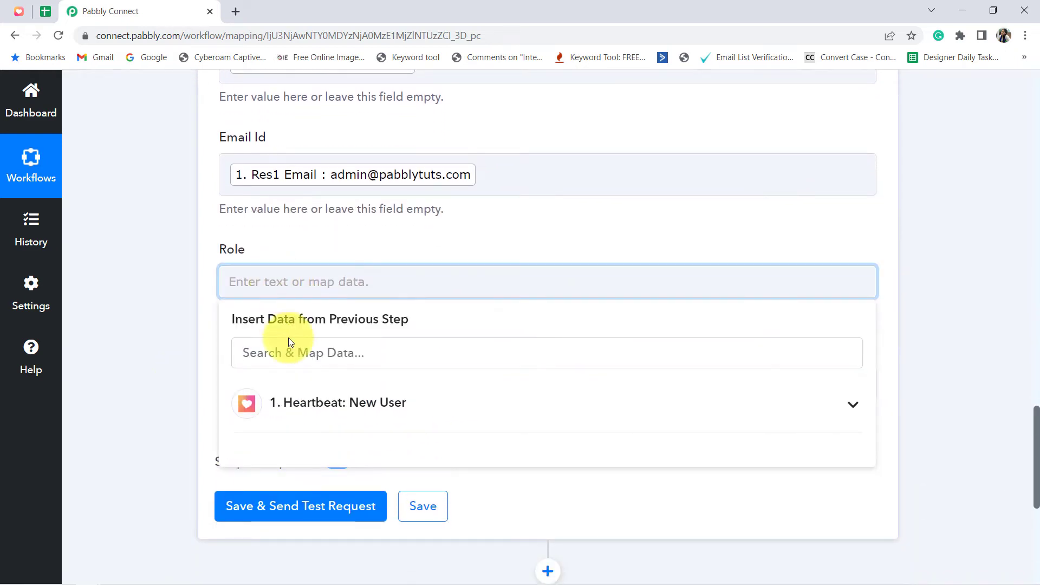
pyautogui.click(291, 400)
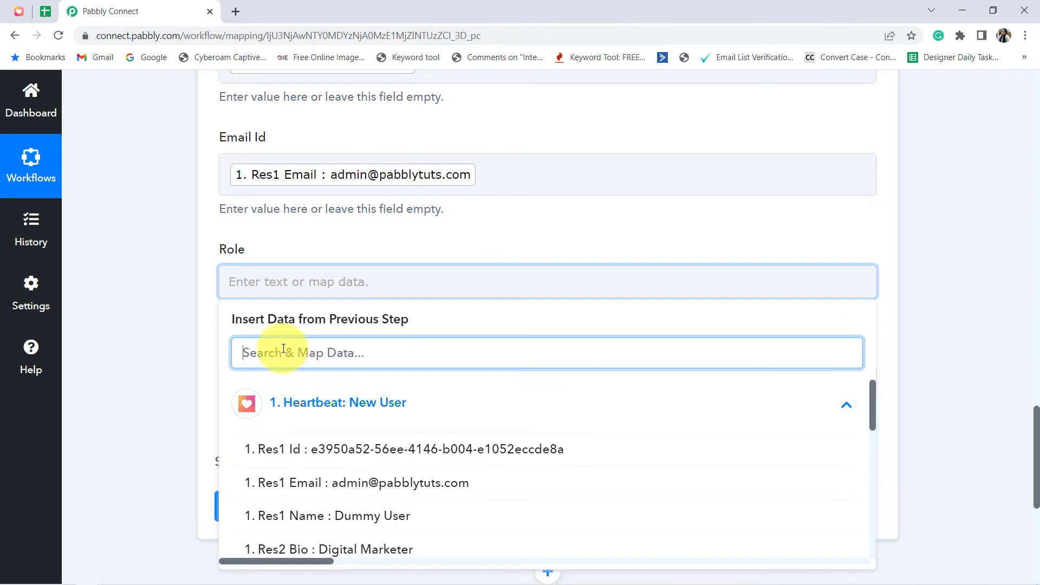
pyautogui.write('role')
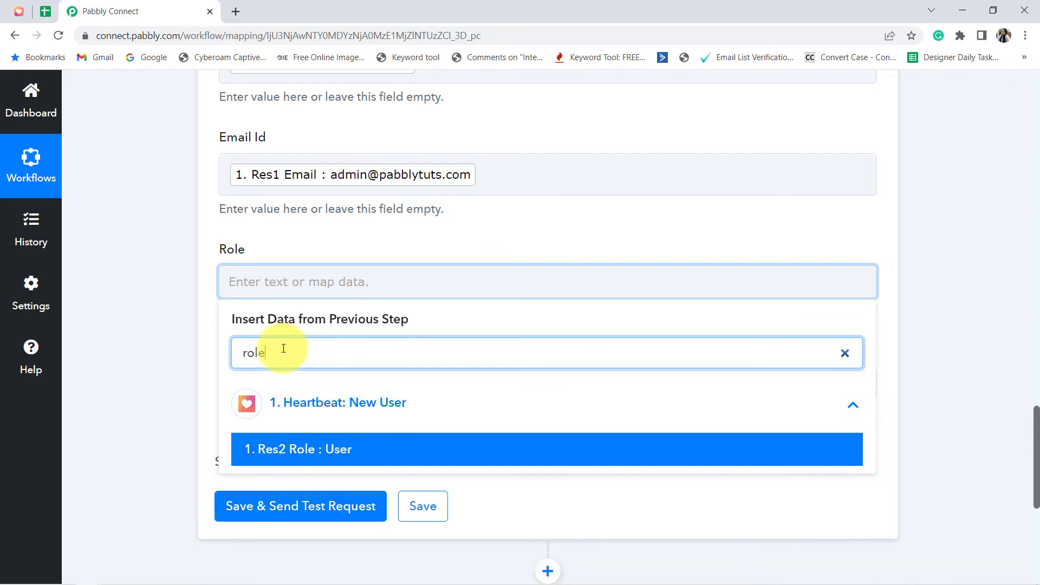
pyautogui.click(272, 460)
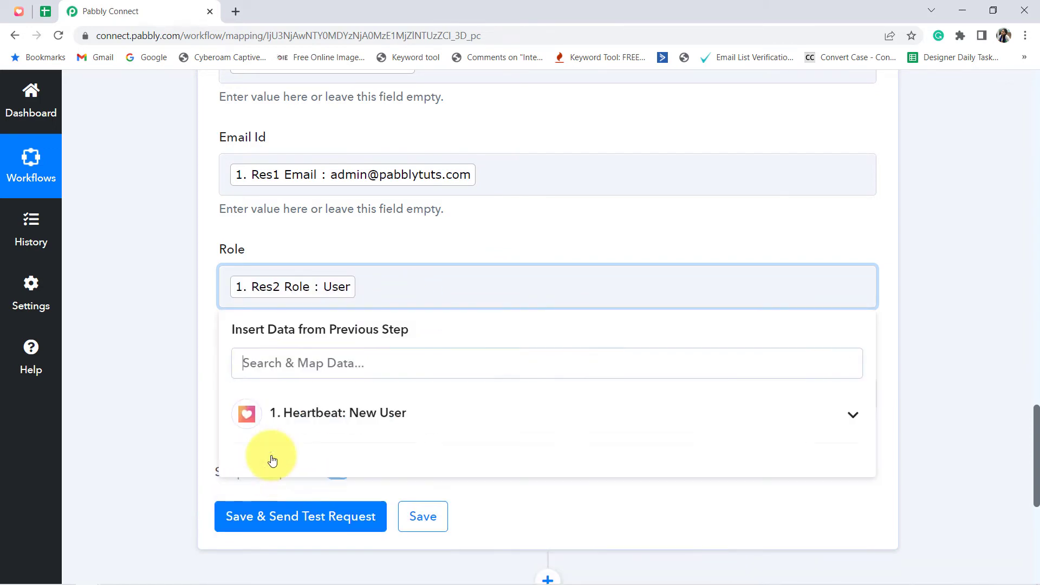
pyautogui.click(154, 358)
# Map the row's Joined Date field to Res2 CreatedAt from the Heartbeat: New User step
pyautogui.scroll(-1, 154, 355)
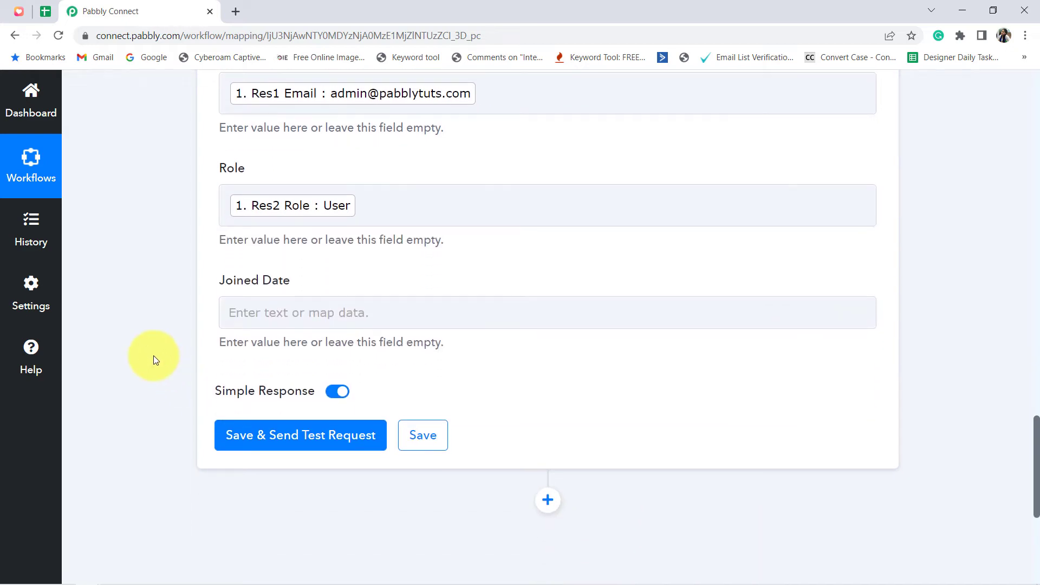
pyautogui.click(280, 314)
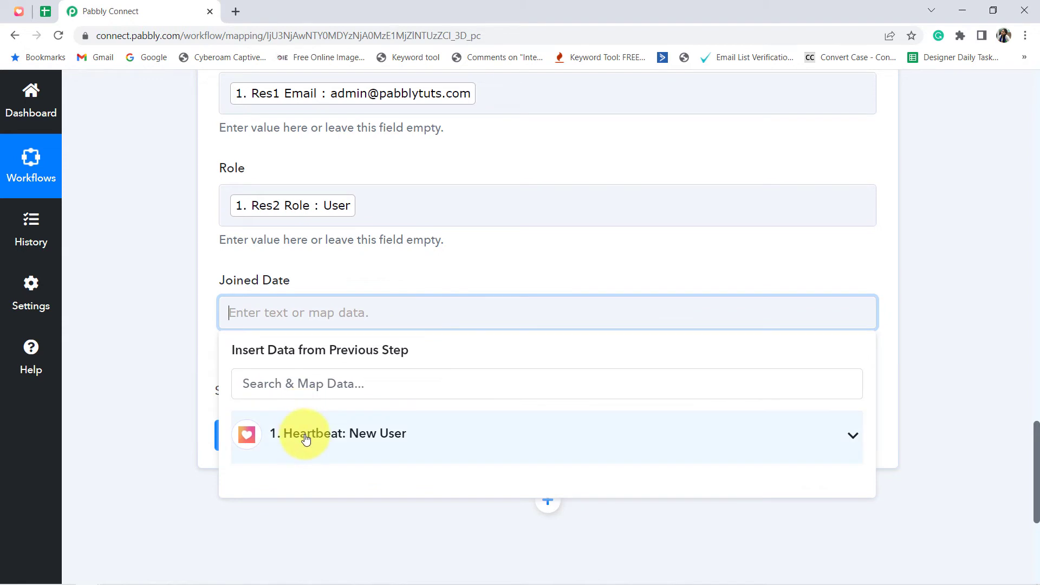
pyautogui.click(298, 432)
pyautogui.write('date')
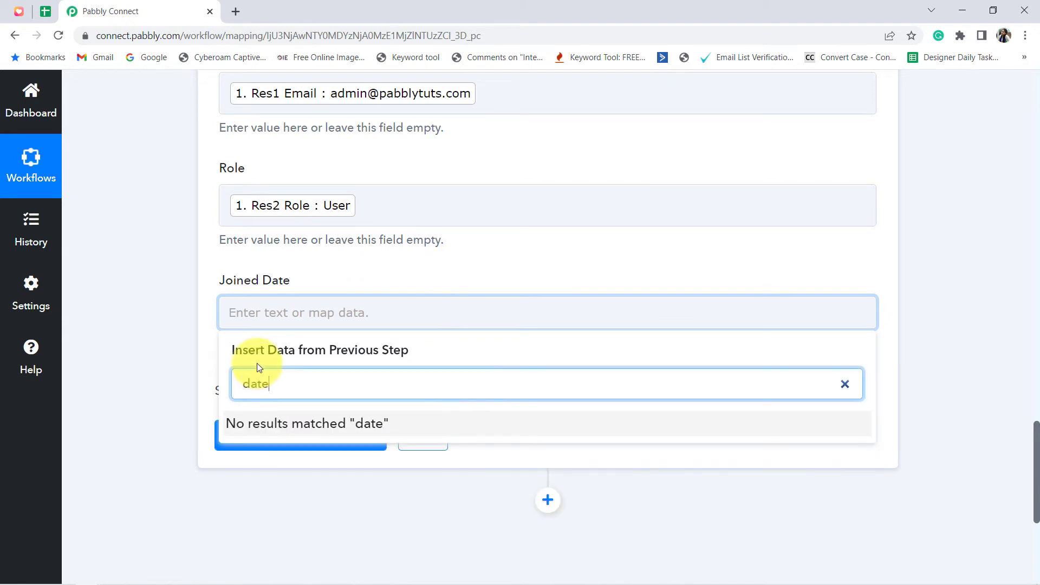
pyautogui.press('BackSpace')
pyautogui.press('BackSpace')
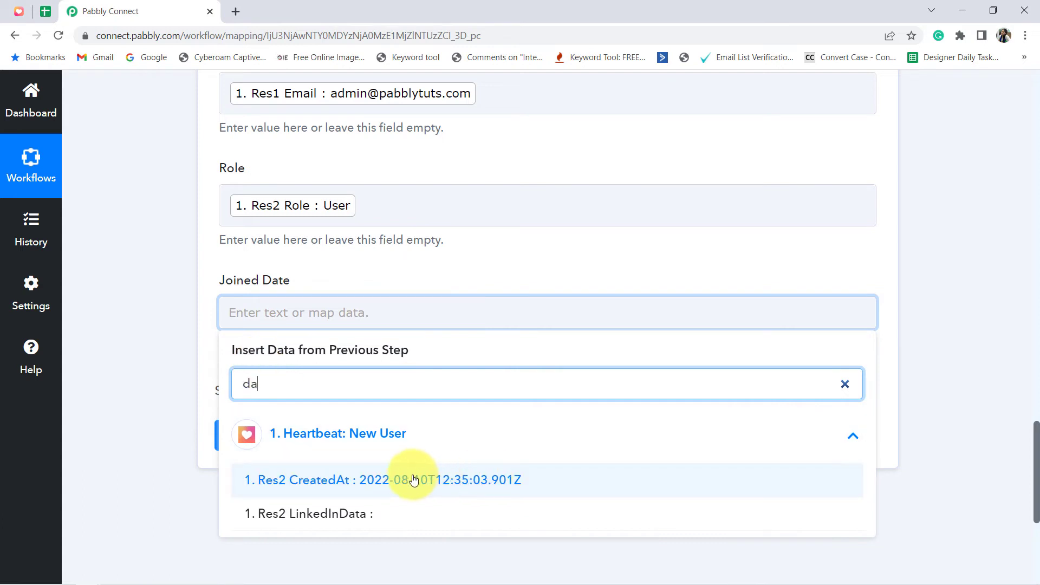
pyautogui.click(371, 484)
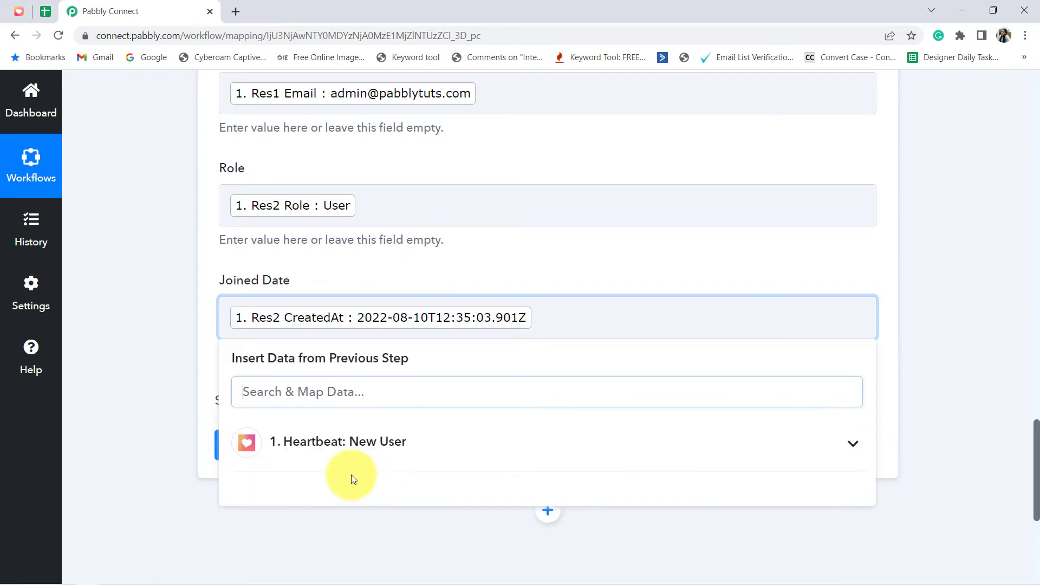
pyautogui.click(122, 359)
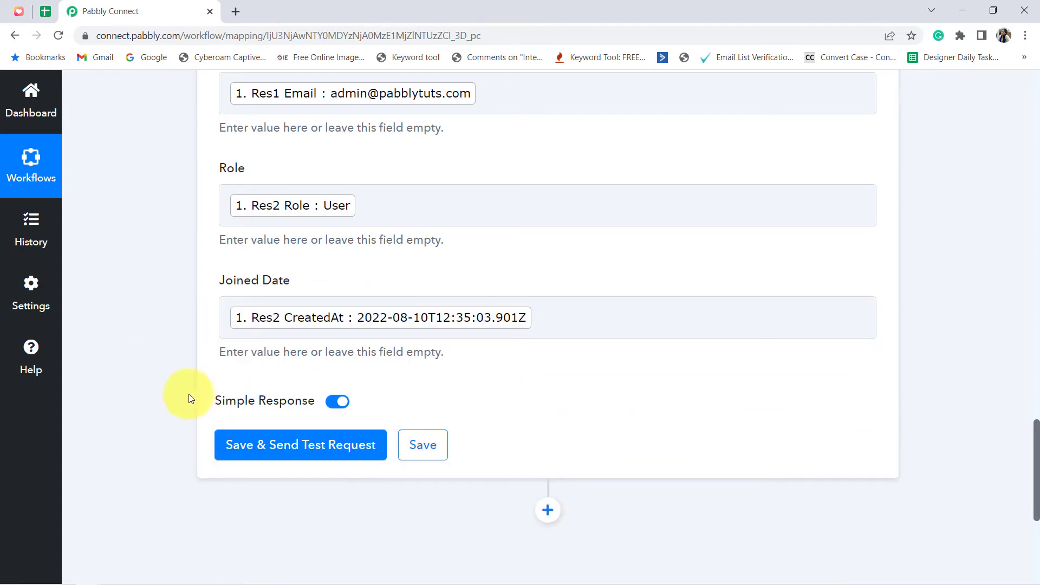
# Save the Add New Row action with a test request and check the added row in the Google Sheets spreadsheet
pyautogui.click(244, 450)
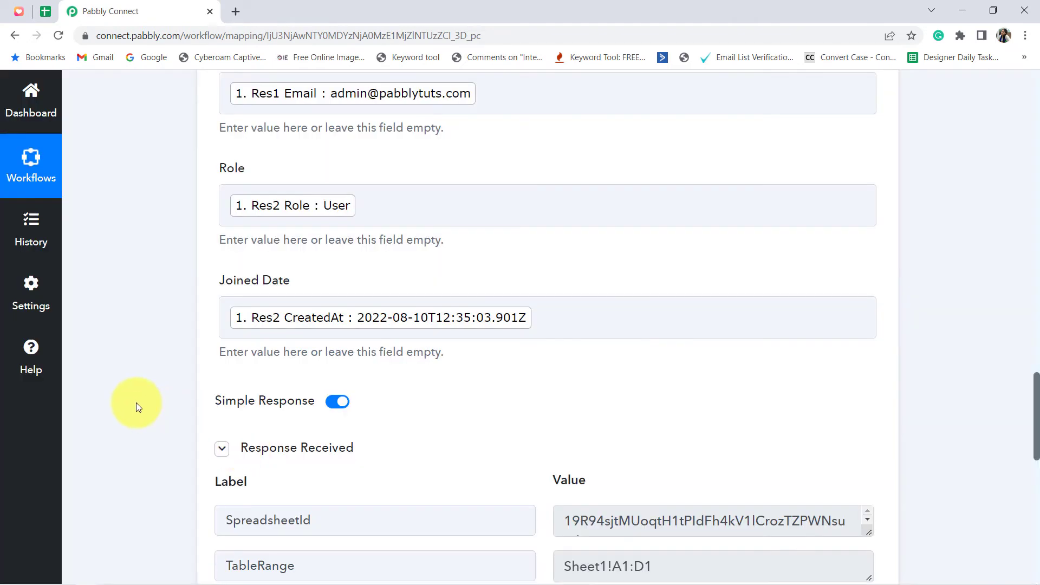
pyautogui.scroll(-2, 135, 402)
pyautogui.scroll(-2, 136, 406)
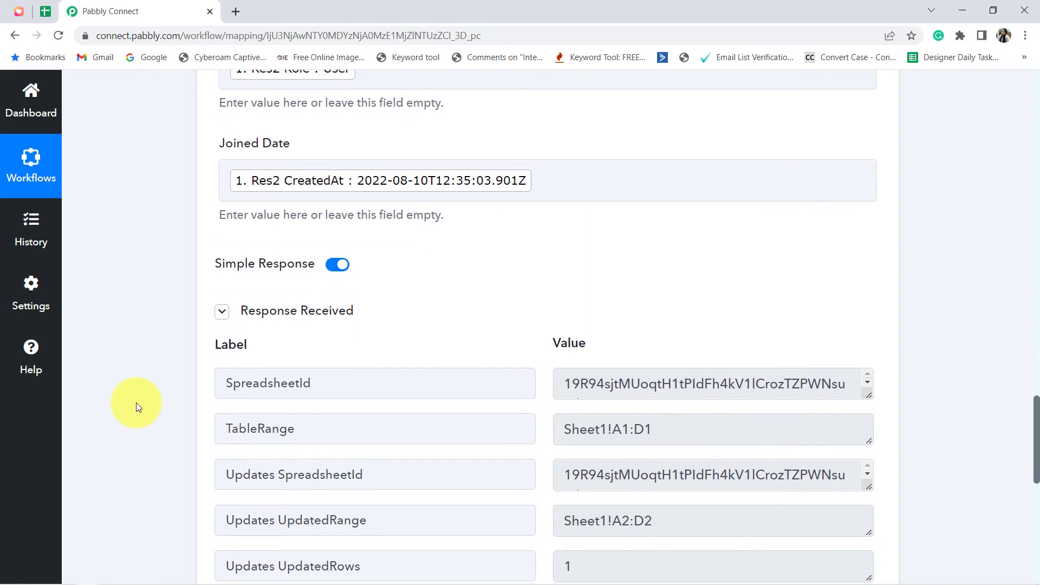
pyautogui.click(43, 6)
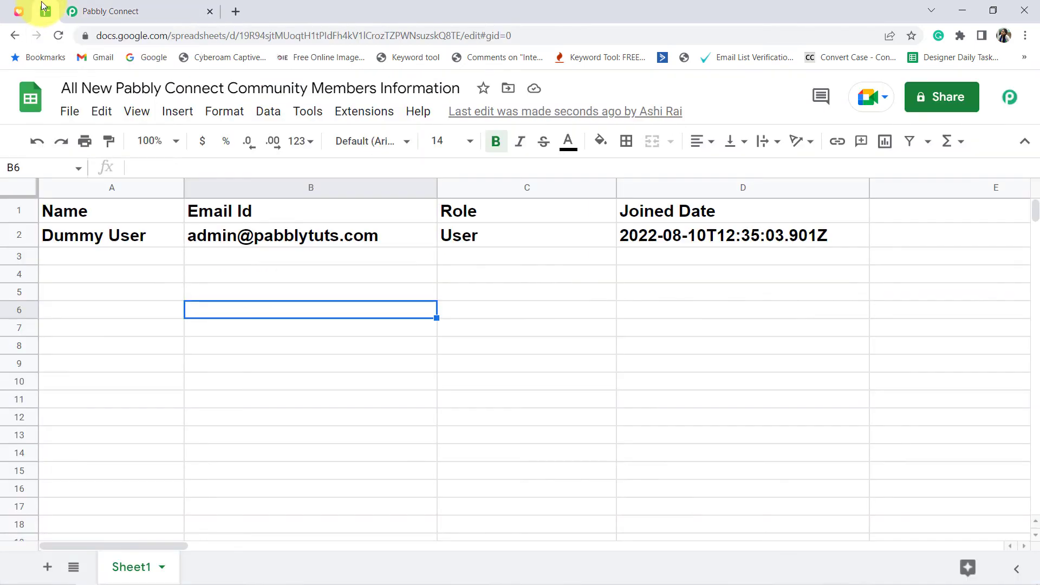
pyautogui.click(276, 289)
# Remove the bold formatting from the new member's row, A2:D2, and reduce its font size
pyautogui.moveTo(148, 237); pyautogui.dragTo(678, 238)
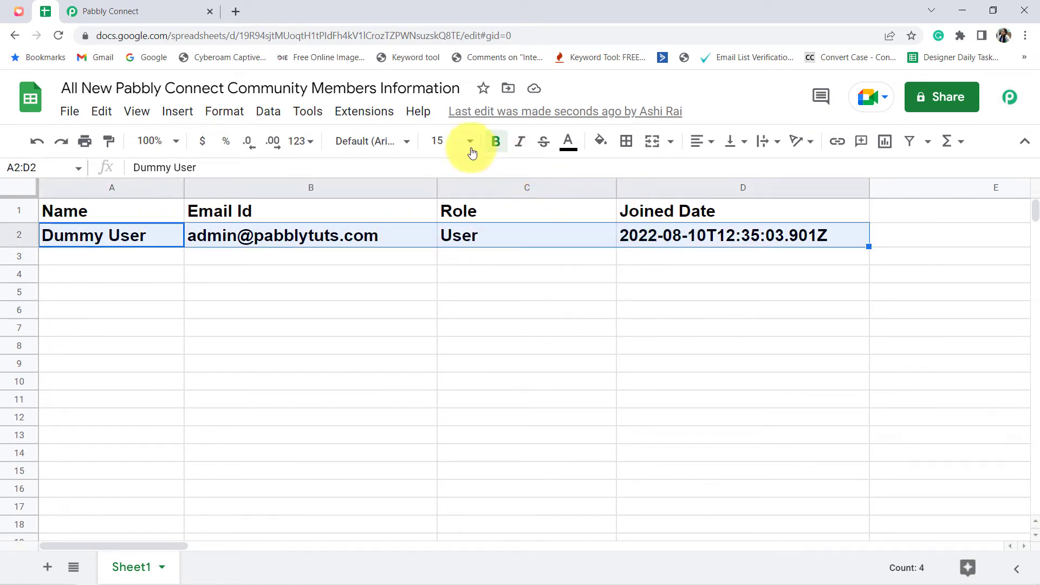
pyautogui.hotkey('ctrl', 'b')
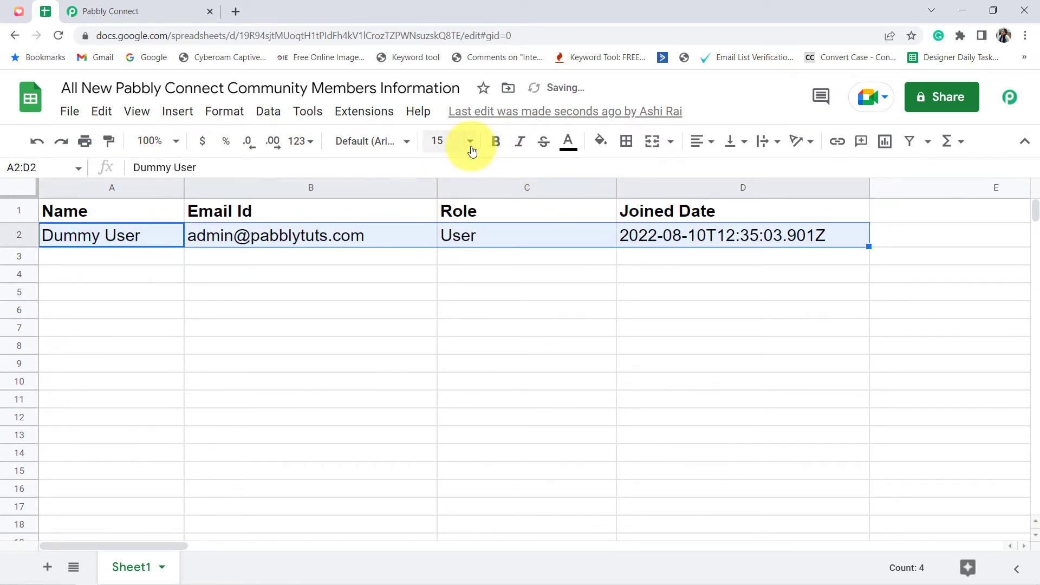
pyautogui.click(470, 140)
pyautogui.click(438, 360)
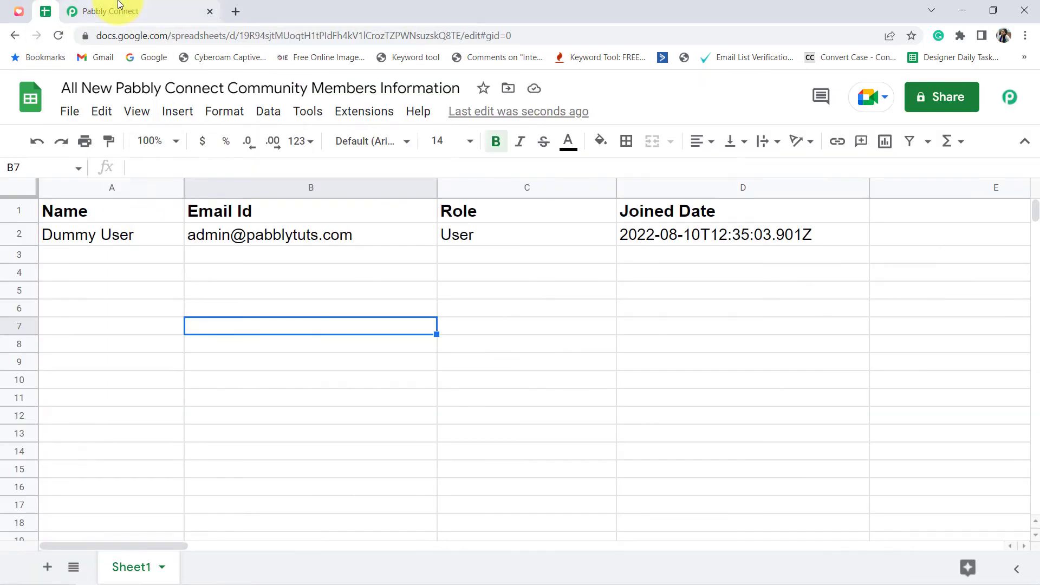
# Return to Pabbly Connect and add a Heartbeat action after the Google Sheets step, with Send Direct Message as its action event
pyautogui.click(118, 9)
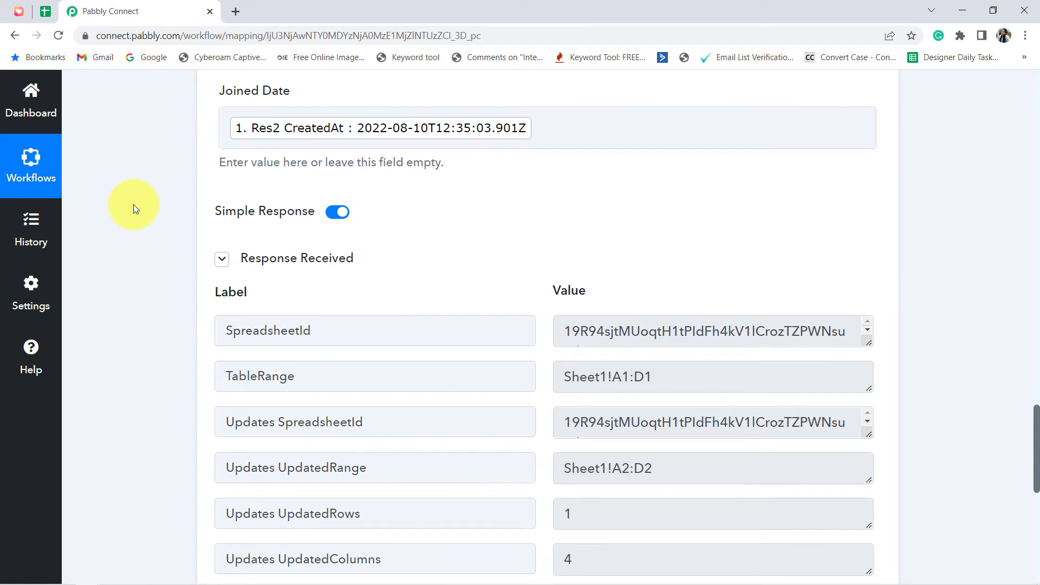
pyautogui.scroll(-2, 133, 204)
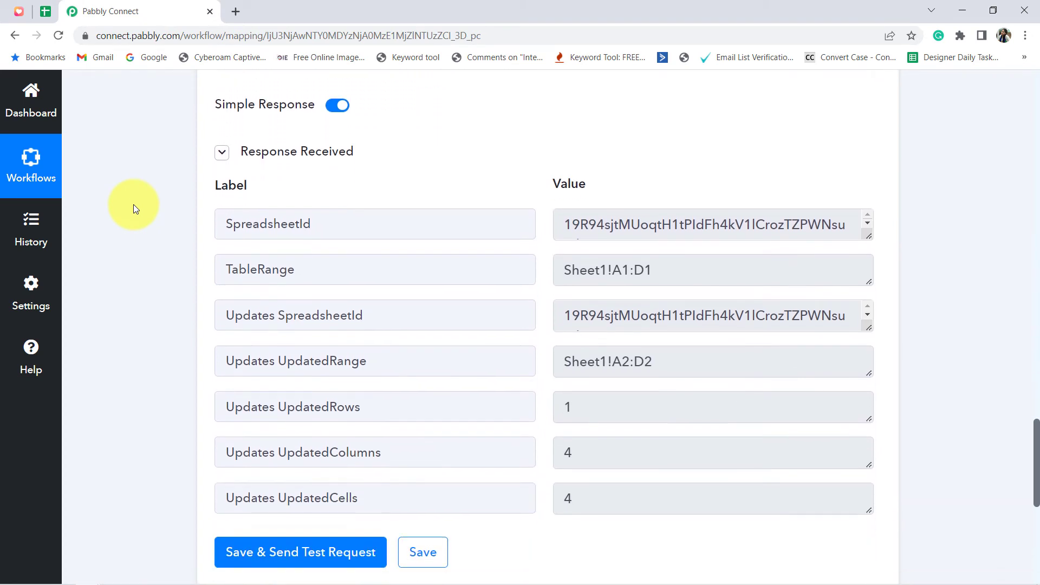
pyautogui.scroll(-3, 134, 204)
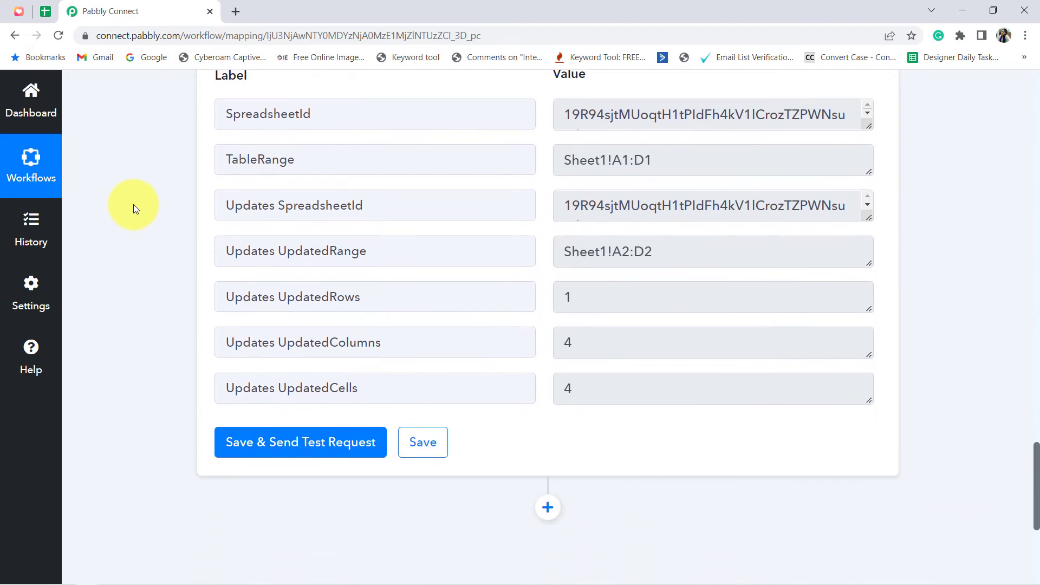
pyautogui.scroll(-3, 134, 204)
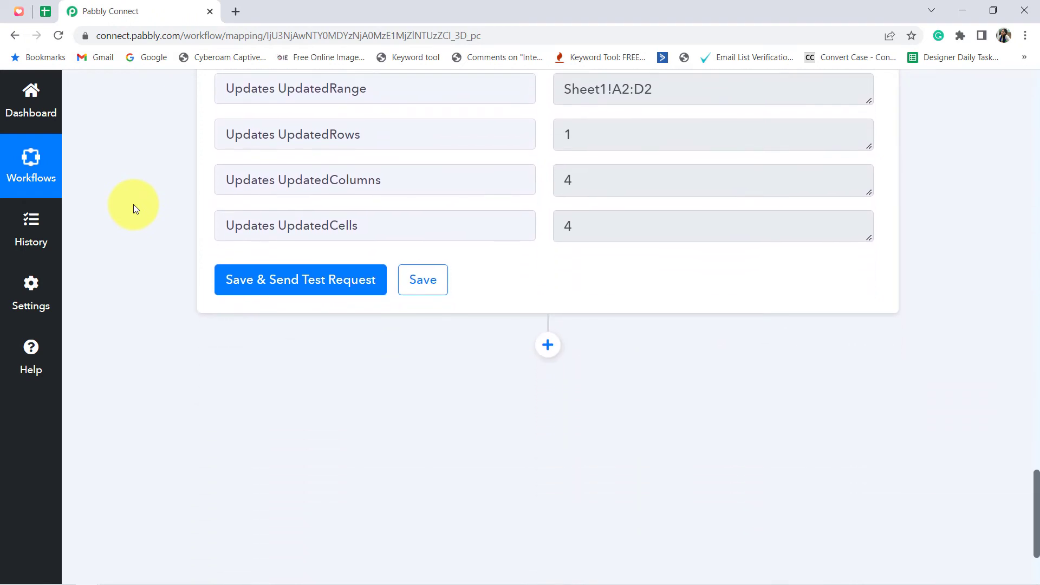
pyautogui.scroll(-1, 133, 204)
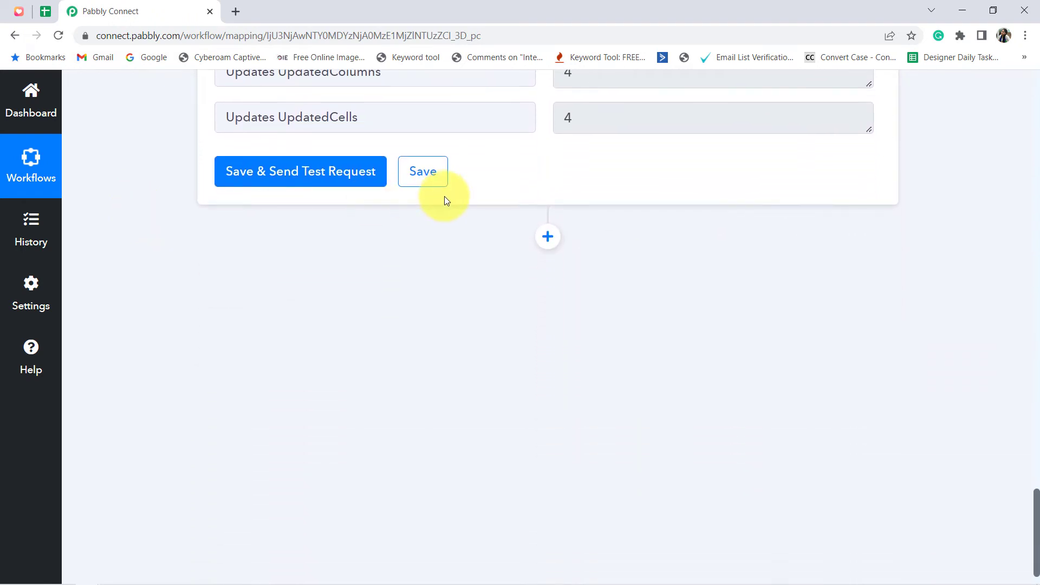
pyautogui.click(547, 239)
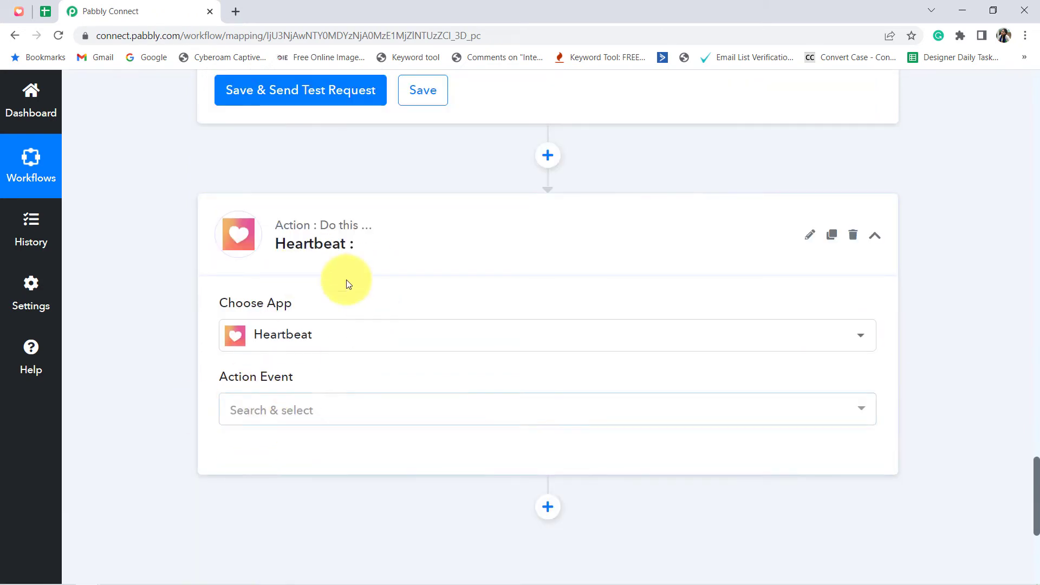
pyautogui.click(240, 418)
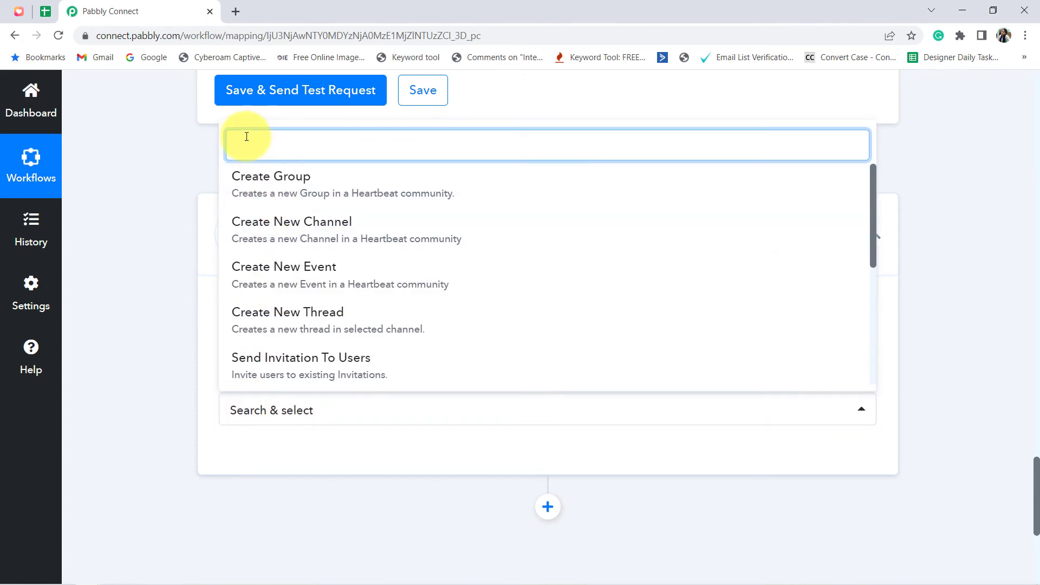
pyautogui.write('send')
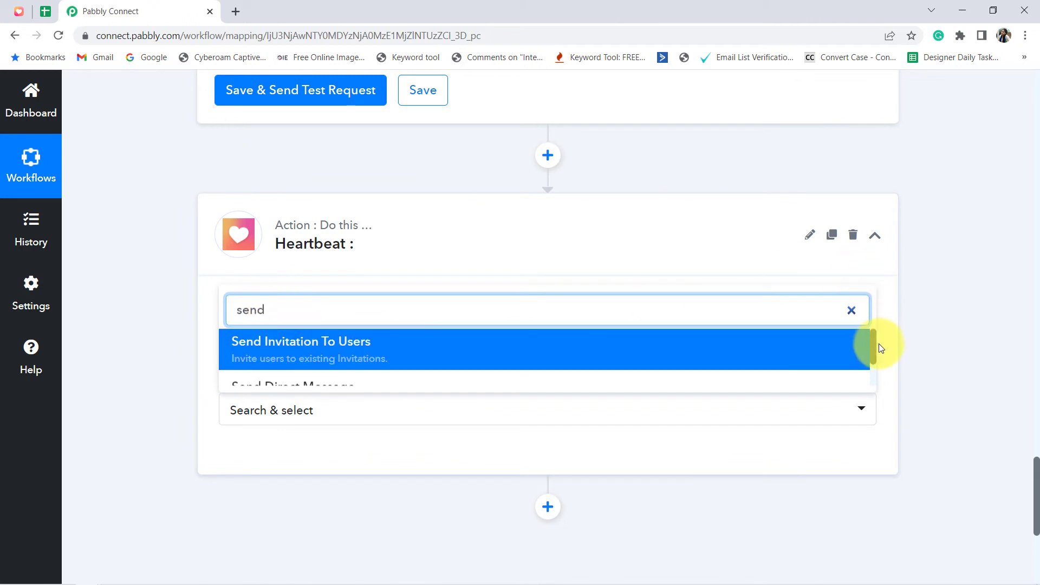
pyautogui.moveTo(875, 342); pyautogui.dragTo(876, 352)
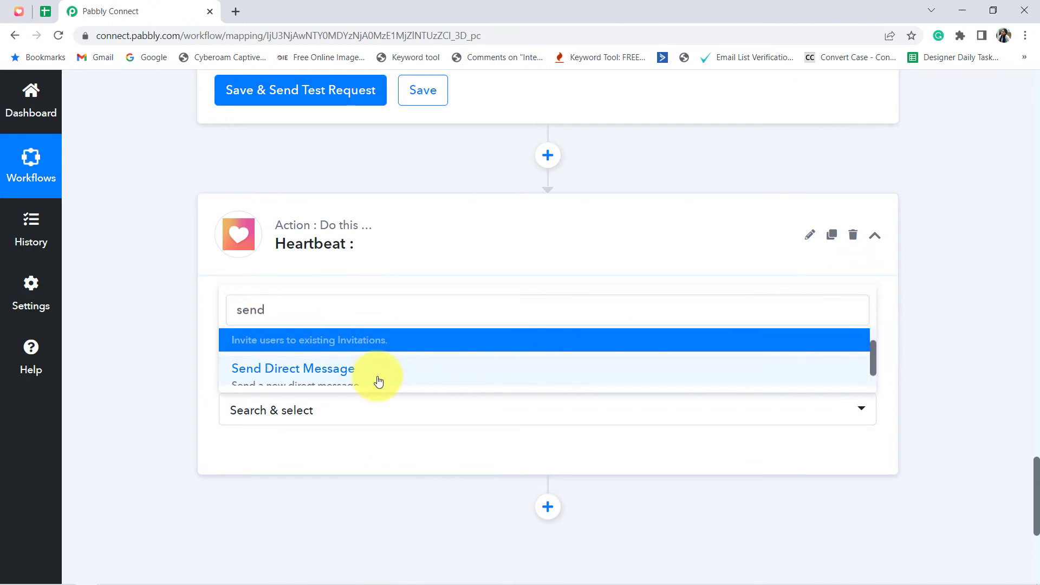
pyautogui.click(297, 382)
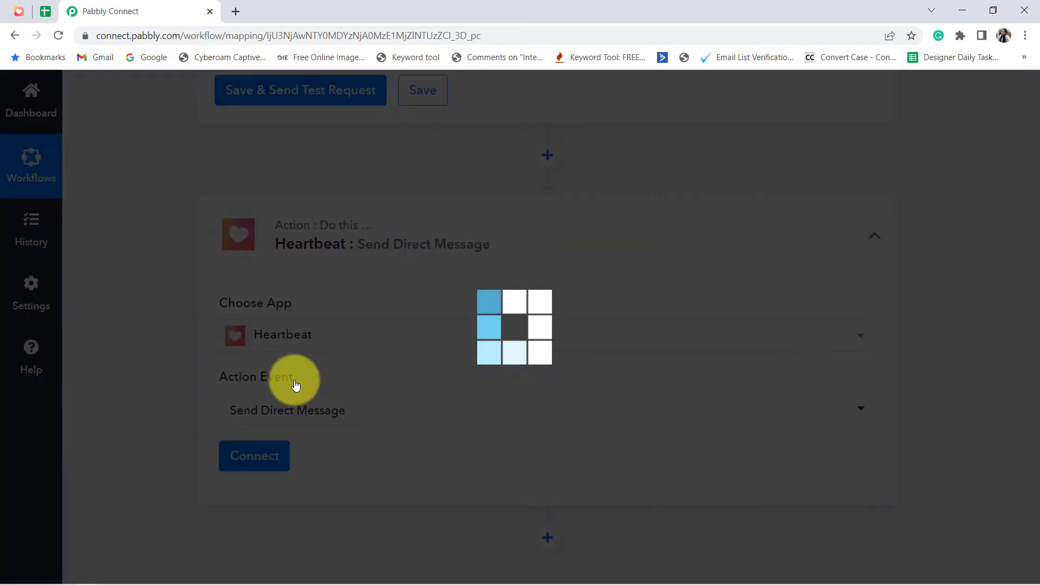
# Connect the Send Direct Message action through the existing Heartbeat #2 connection and save it
pyautogui.click(264, 466)
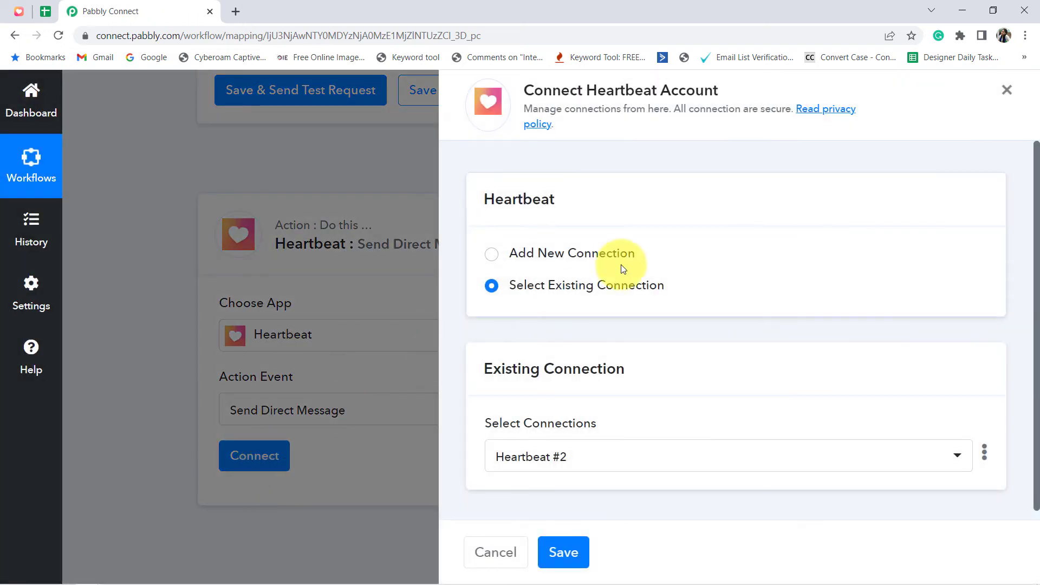
pyautogui.click(516, 253)
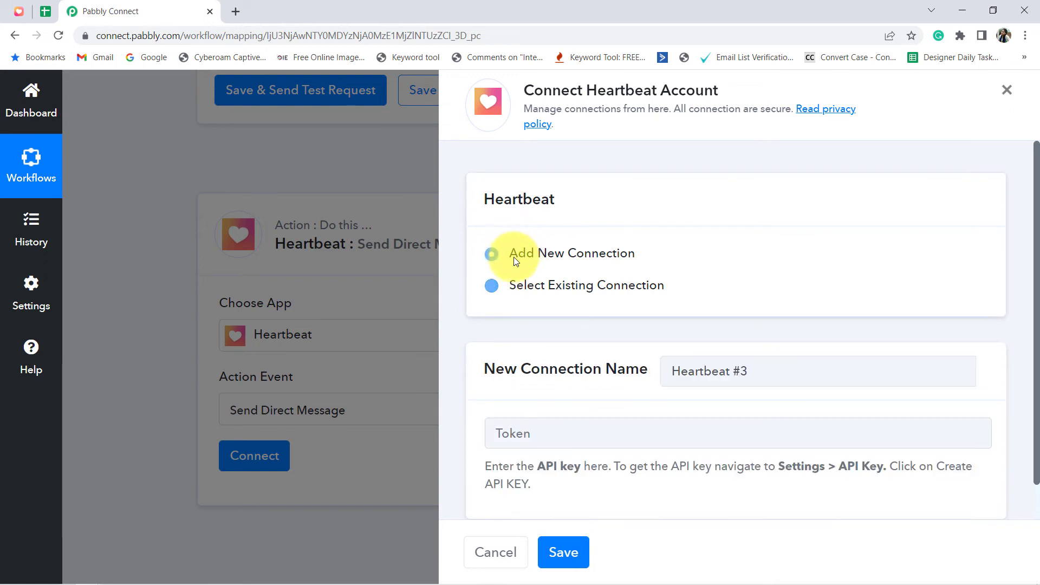
pyautogui.click(493, 286)
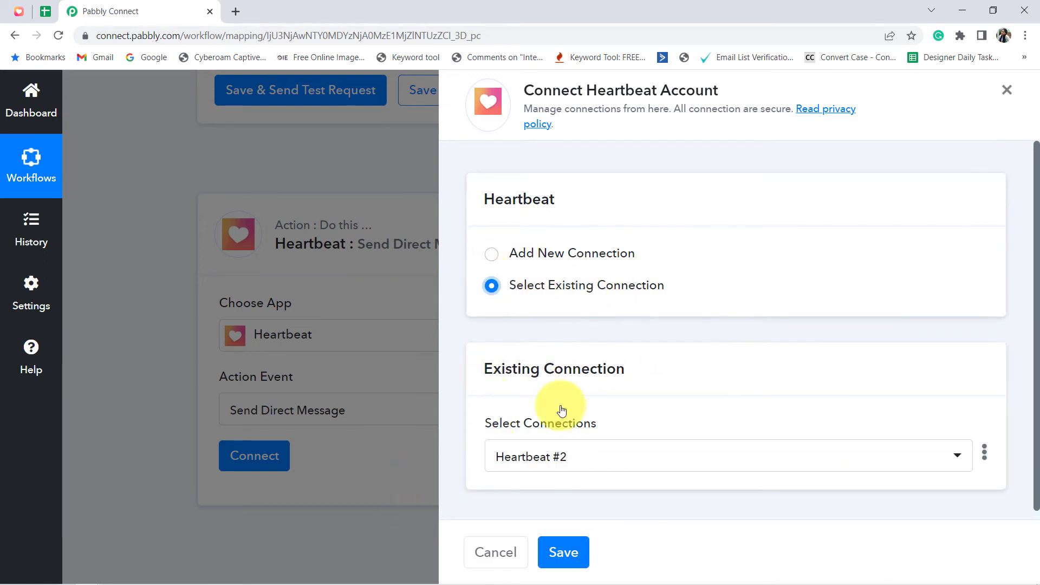
pyautogui.click(563, 553)
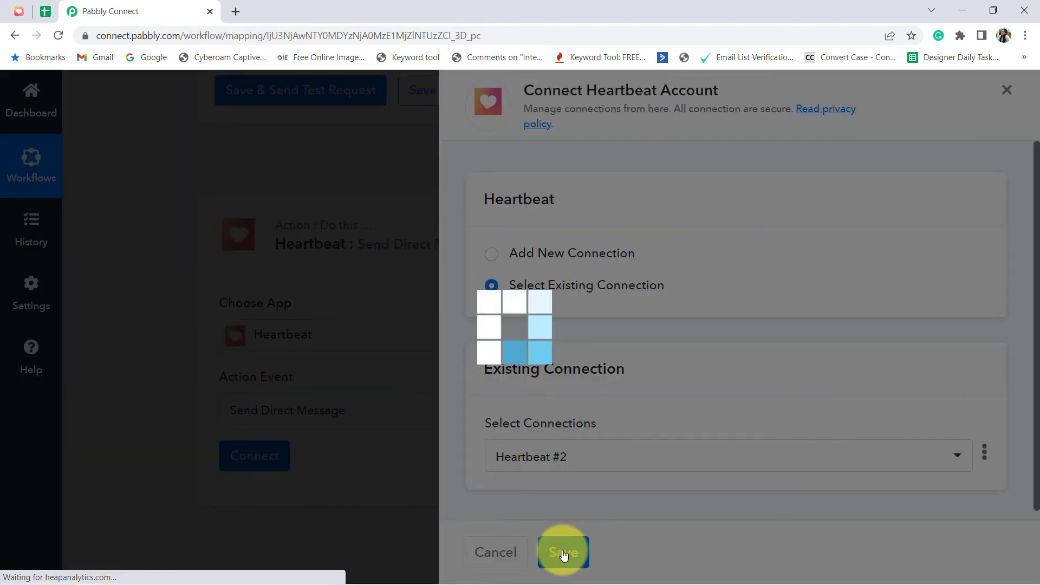
# Copy the whole welcome message from the Notepad note and paste it into the Send Direct Message action's Message field
pyautogui.scroll(-4, 174, 379)
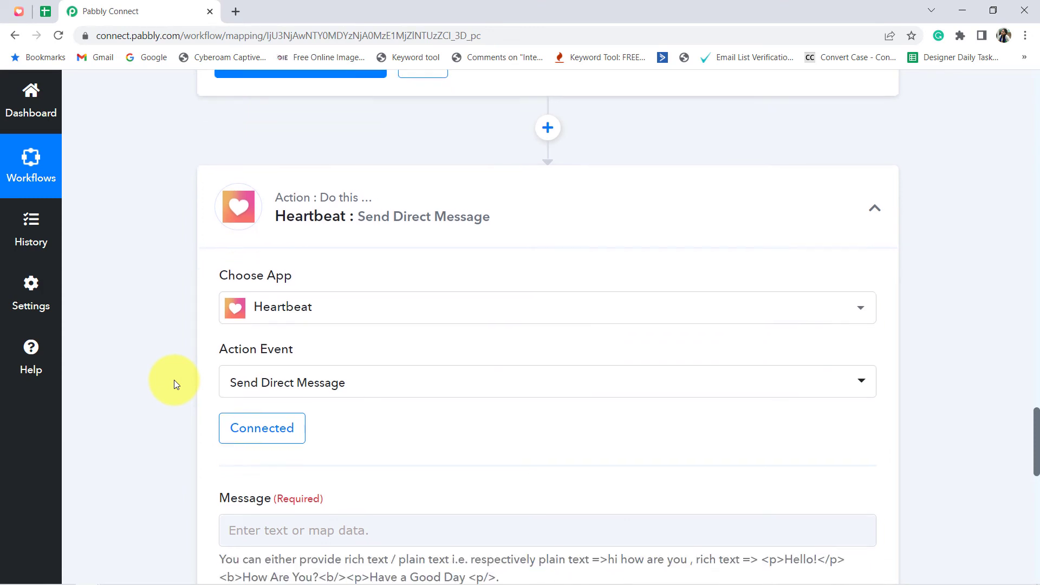
pyautogui.scroll(-2, 174, 379)
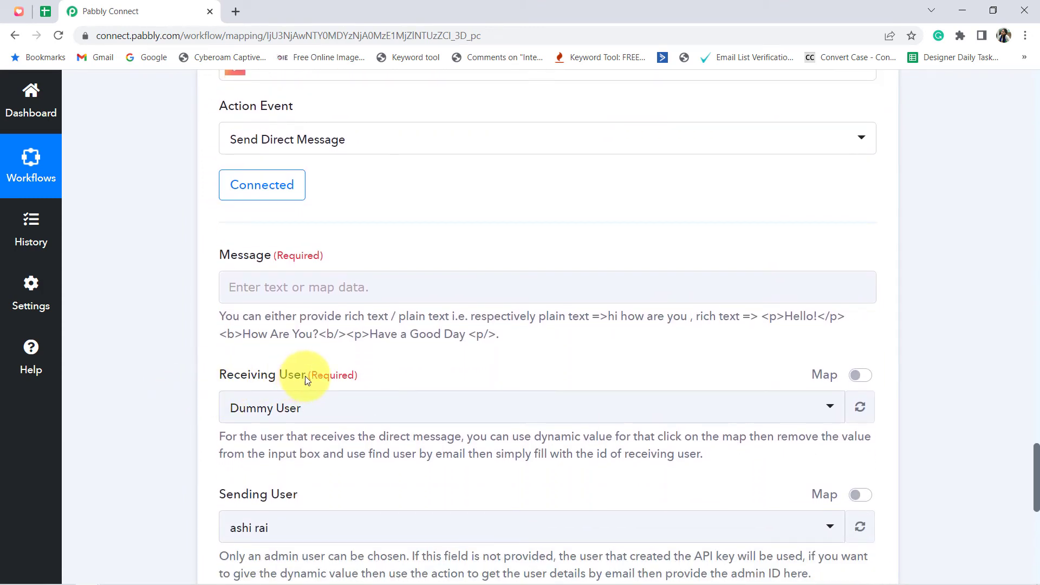
pyautogui.click(320, 287)
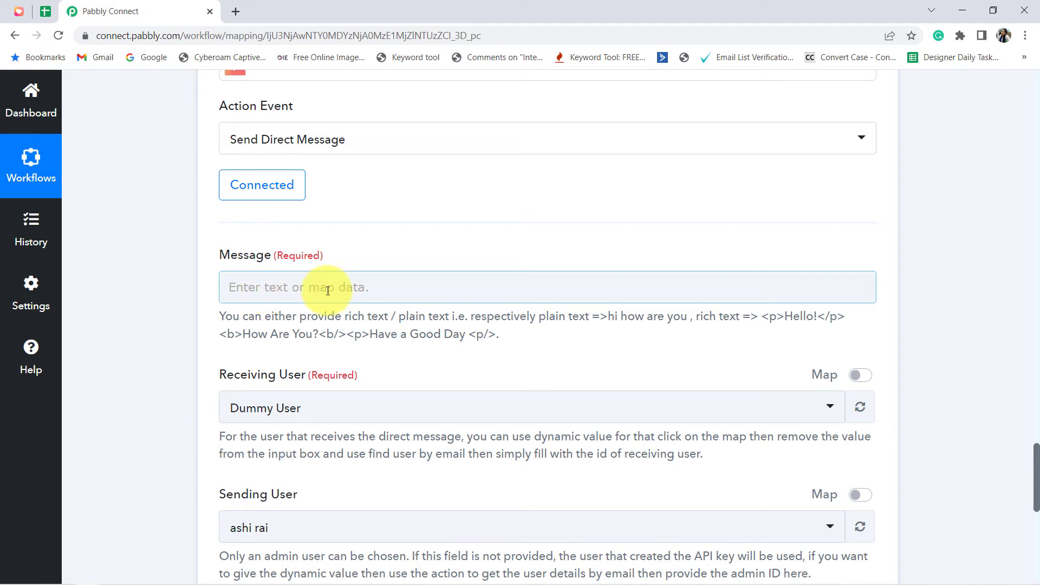
pyautogui.click(284, 287)
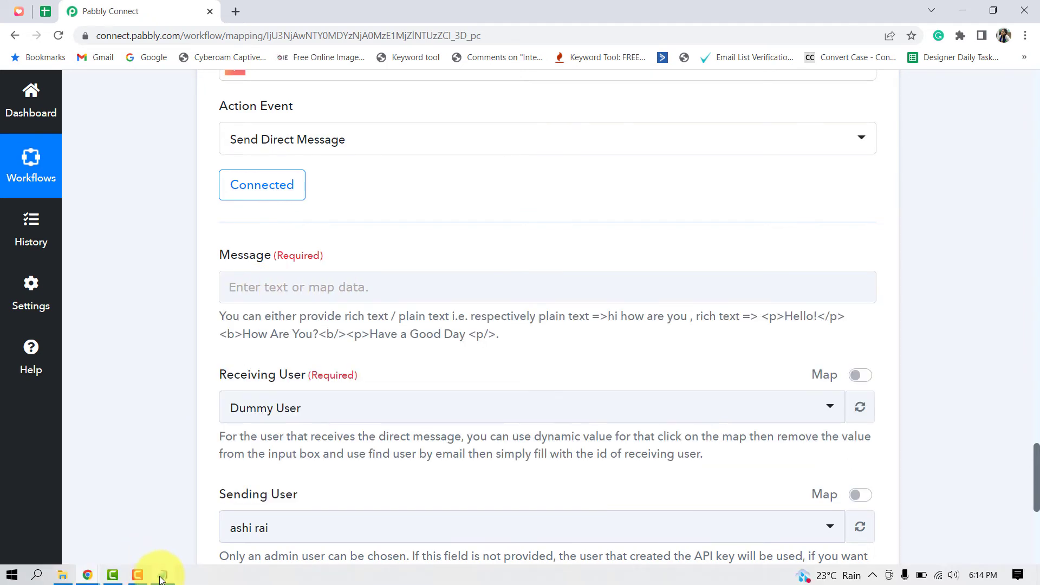
pyautogui.click(162, 575)
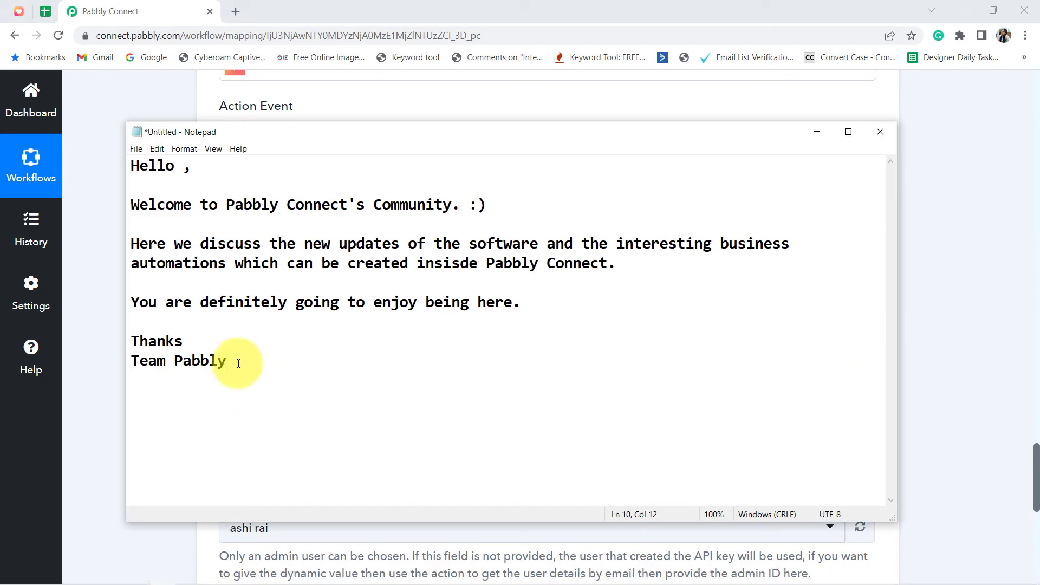
pyautogui.hotkey('shift', 'Home')
pyautogui.hotkey('shift', 'Up')
pyautogui.hotkey('shift', 'Up')
pyautogui.hotkey('shift', 'Up')
pyautogui.hotkey('shift', 'Up')
pyautogui.hotkey('shift', 'Up')
pyautogui.hotkey('shift', 'Up')
pyautogui.hotkey('shift', 'Up')
pyautogui.hotkey('shift', 'Up')
pyautogui.hotkey('shift', 'Up')
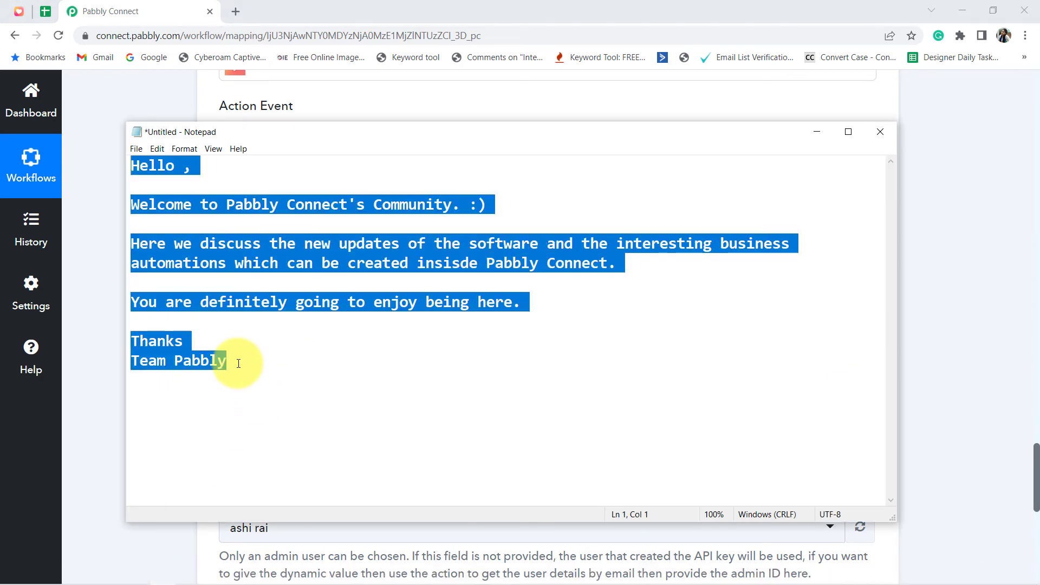
pyautogui.hotkey('ctrl', 'x')
pyautogui.click(106, 285)
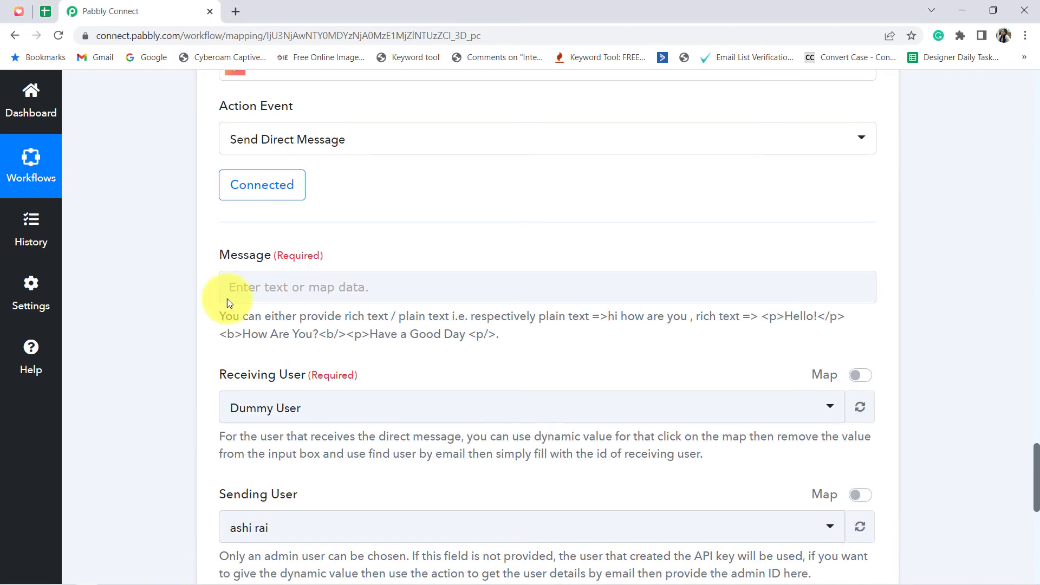
pyautogui.click(263, 287)
pyautogui.hotkey('ctrl', 'v')
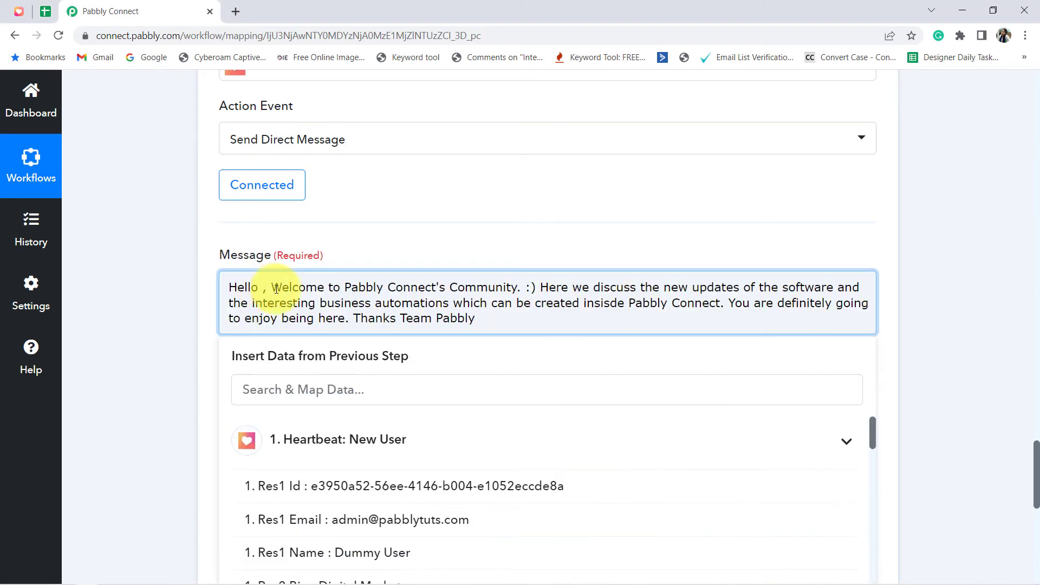
# Split the pasted message into paragraphs with blank lines between them, putting "Thanks" and "Team Pabbly" on separate lines at the end
pyautogui.click(271, 286)
pyautogui.press('Return')
pyautogui.press('Return')
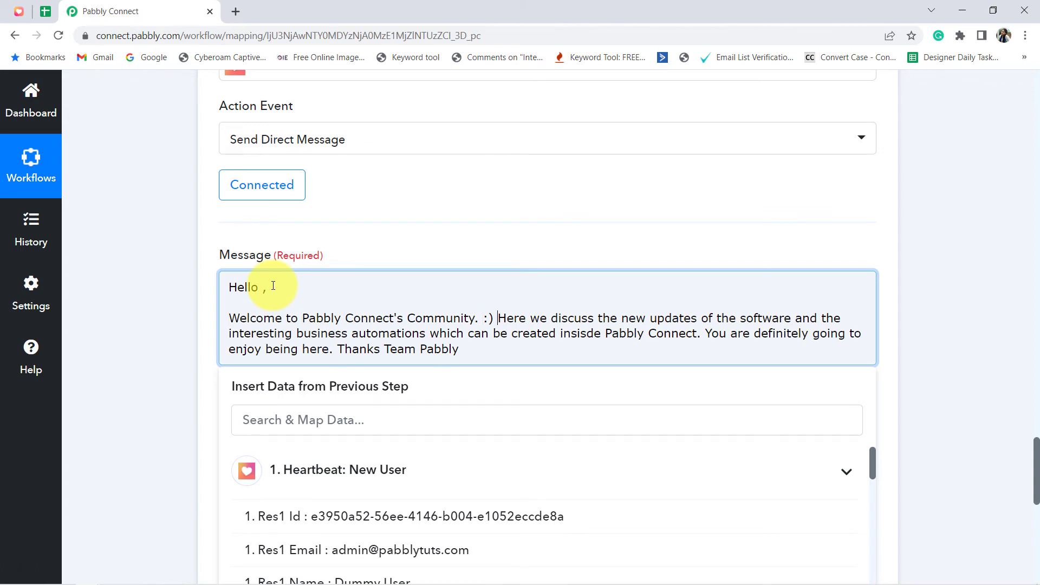
pyautogui.press('Return')
pyautogui.press('Return')
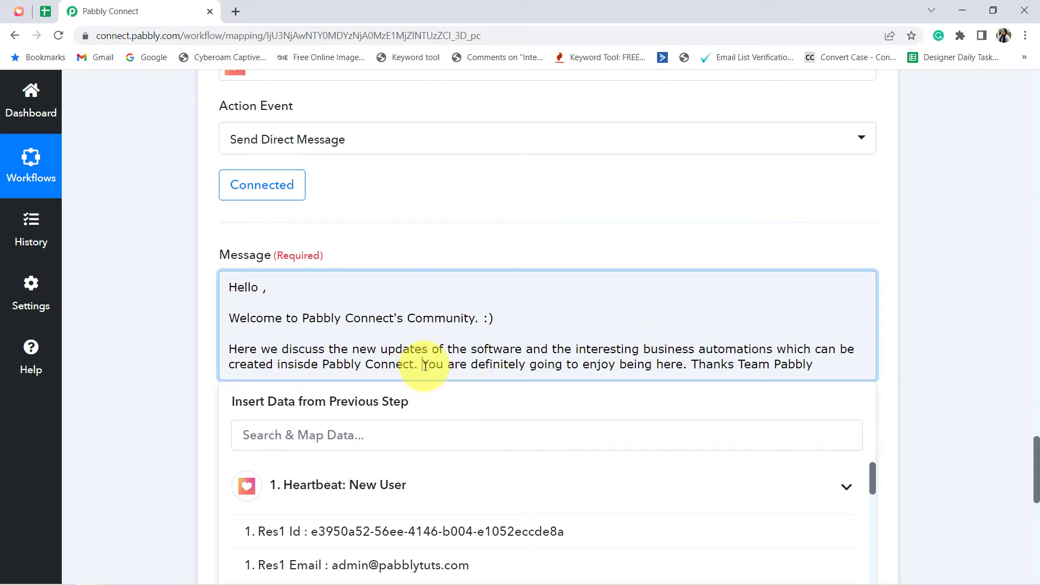
pyautogui.press('Return')
pyautogui.press('Return')
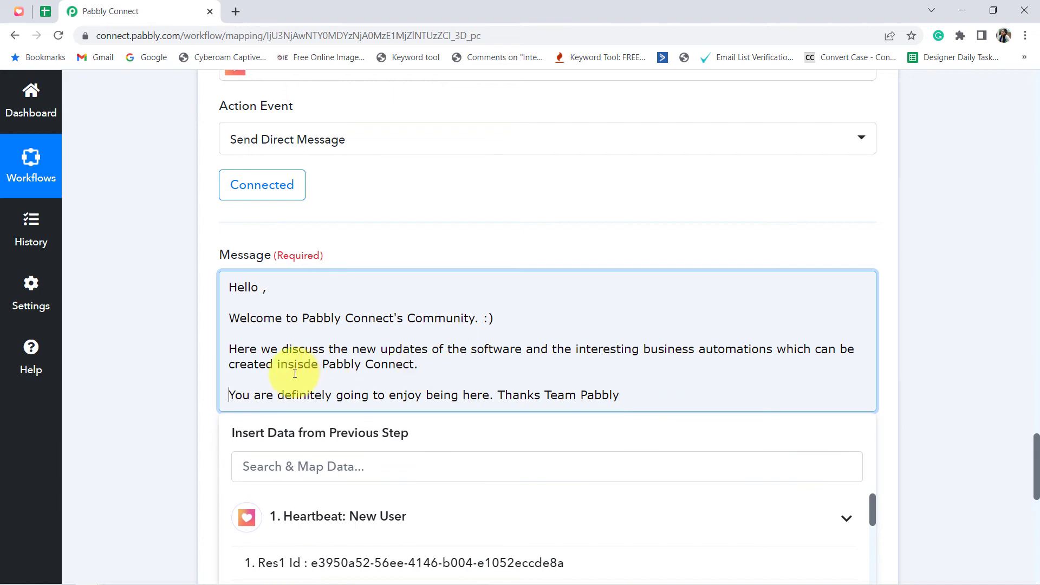
pyautogui.moveTo(303, 393); pyautogui.dragTo(399, 395)
pyautogui.click(404, 395)
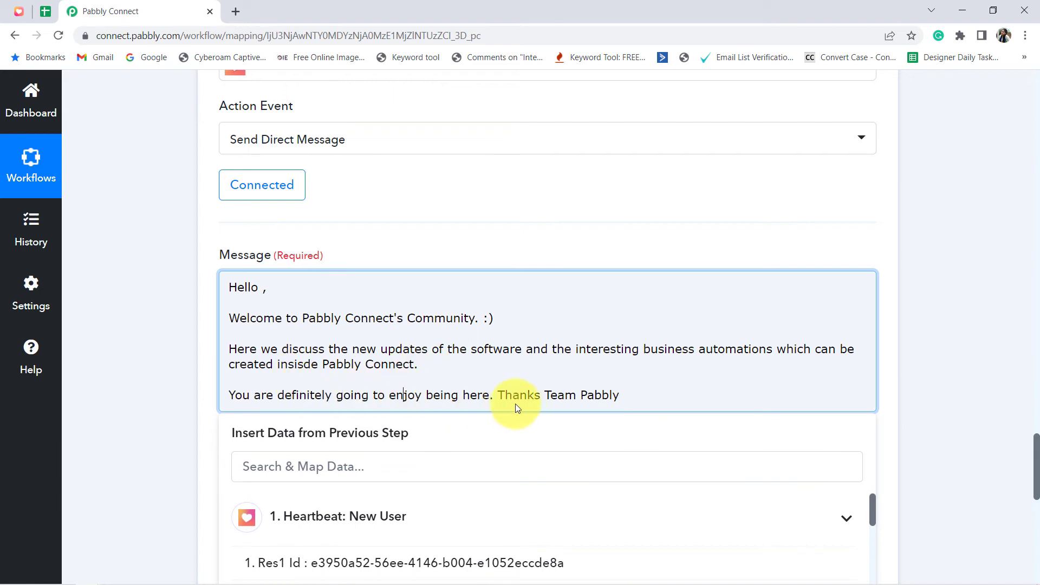
pyautogui.press('Return')
pyautogui.press('Return')
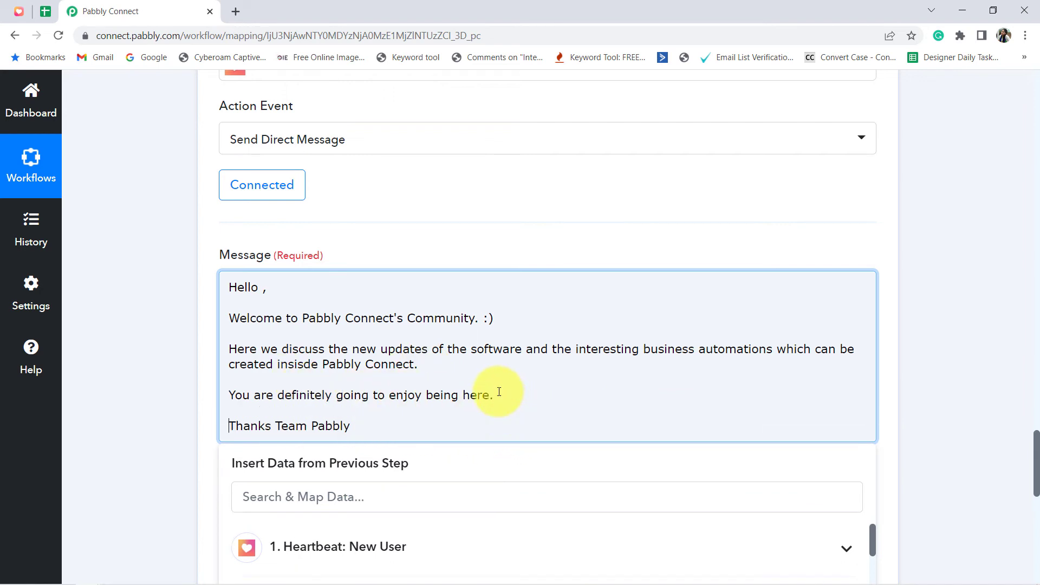
pyautogui.press('Return')
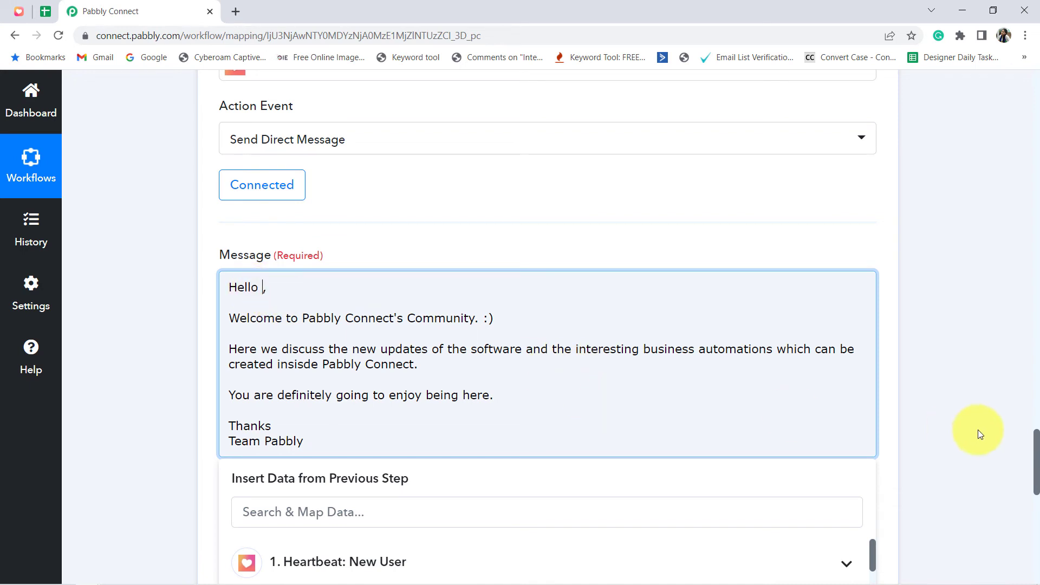
# Map the Res1 Name value from the Heartbeat: New User step between "Hello" and the comma in the message
pyautogui.scroll(-2, 1036, 461)
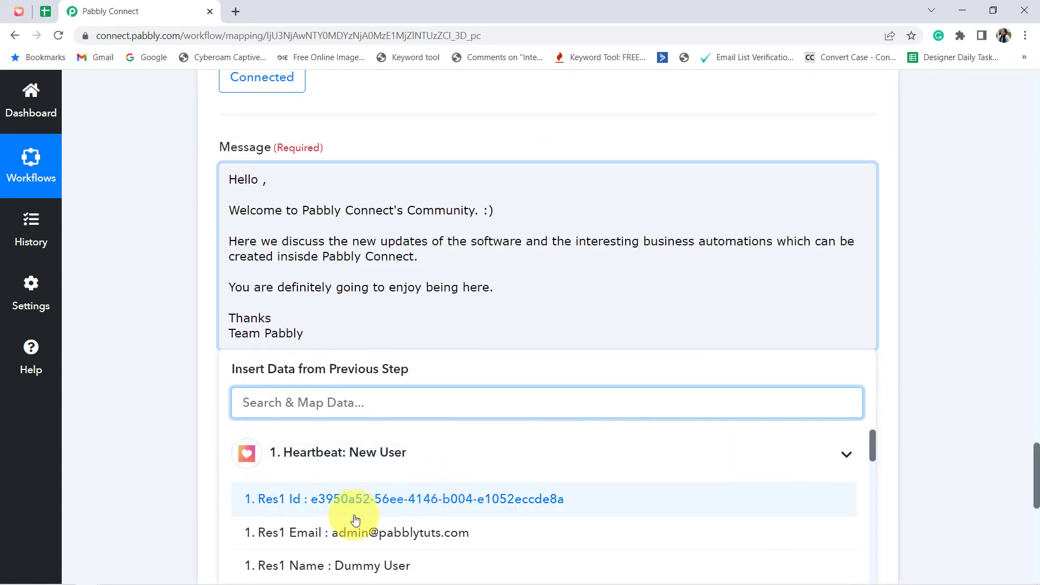
pyautogui.click(335, 563)
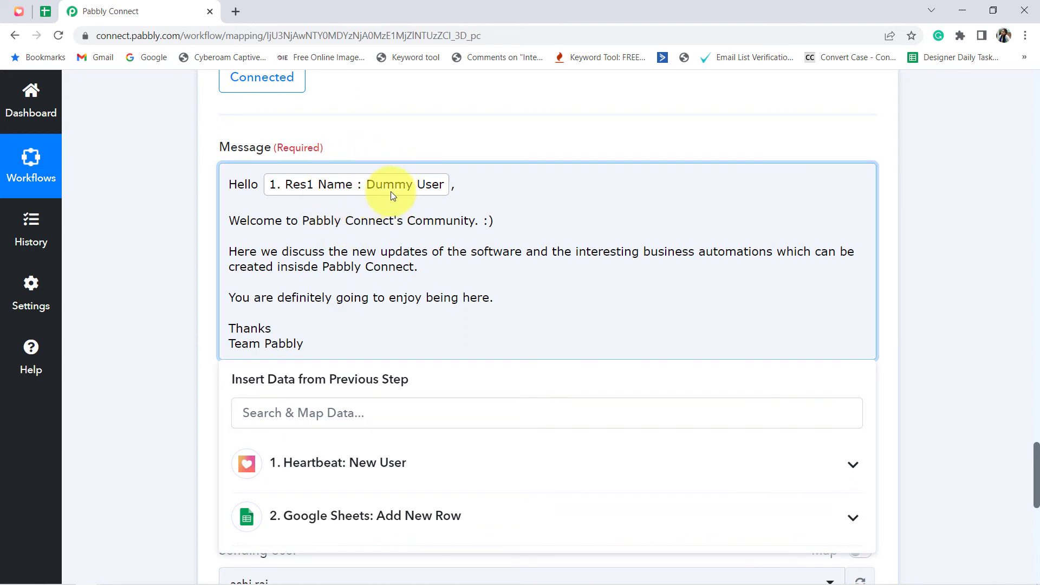
pyautogui.click(145, 278)
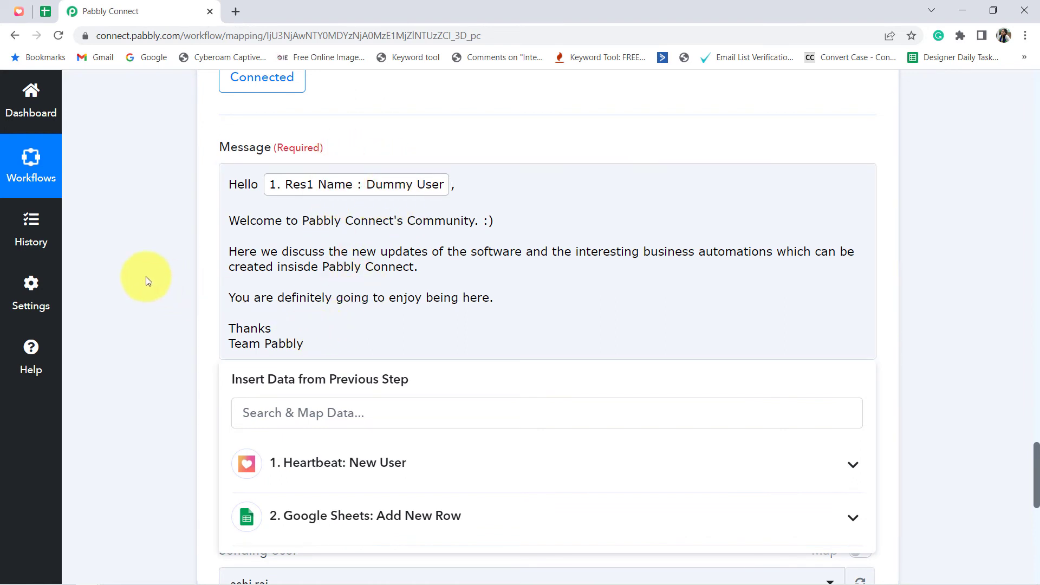
# Review the Receiving User options without changing the selection, and save the direct message action with a test request
pyautogui.scroll(-3, 145, 277)
pyautogui.scroll(-3, 146, 280)
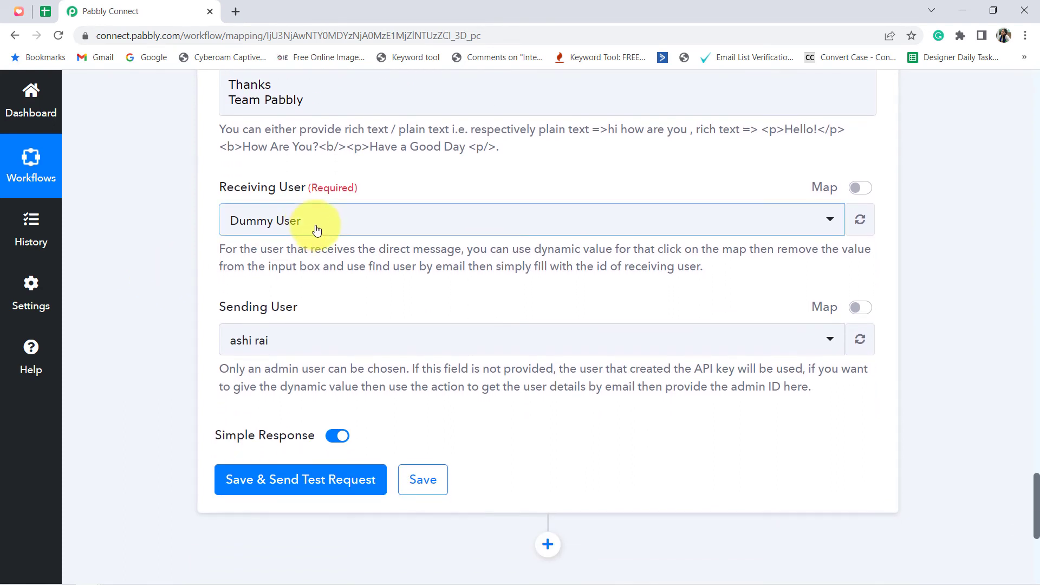
pyautogui.click(301, 225)
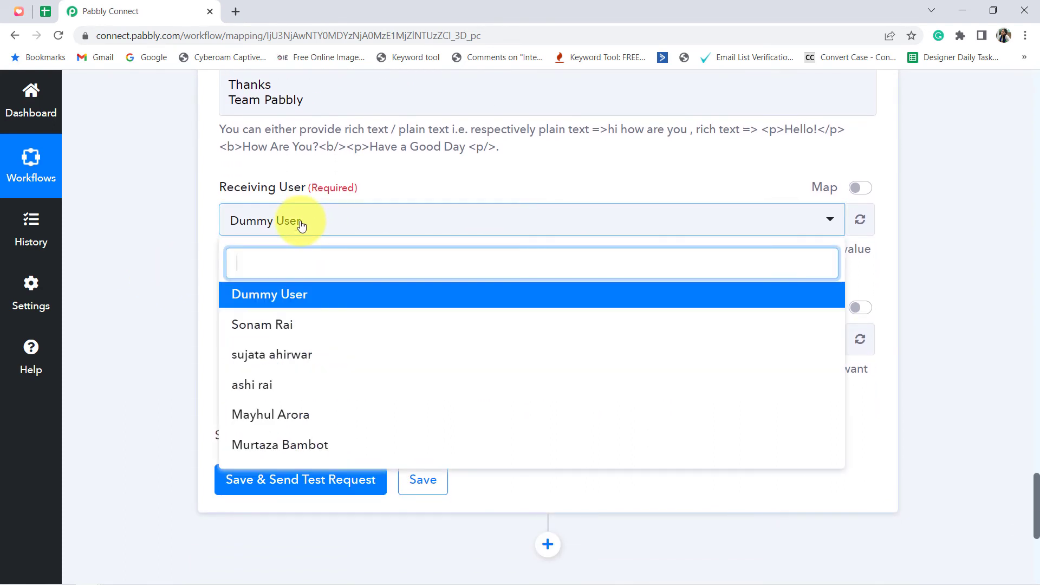
pyautogui.click(139, 267)
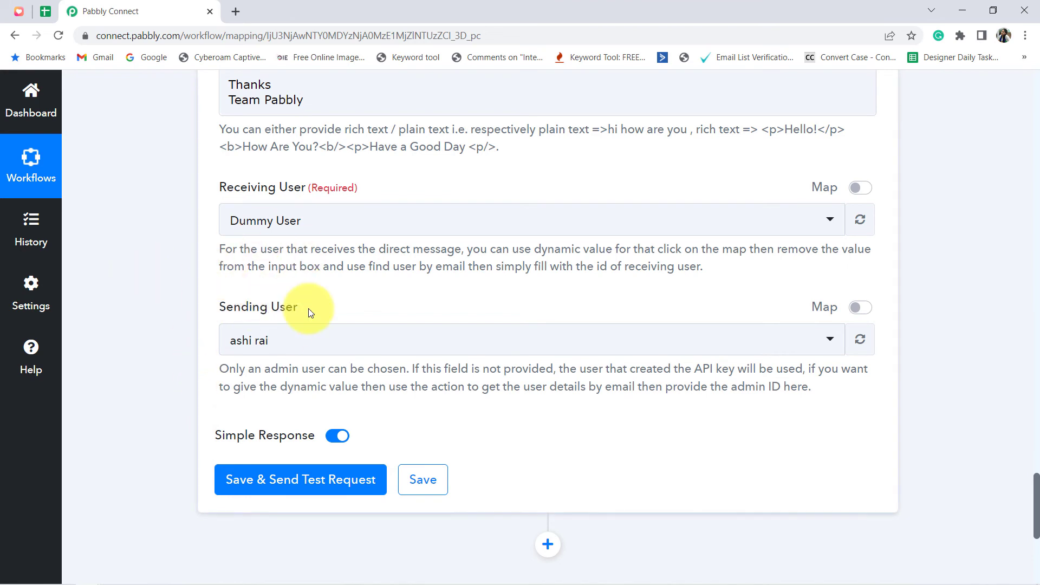
pyautogui.click(261, 484)
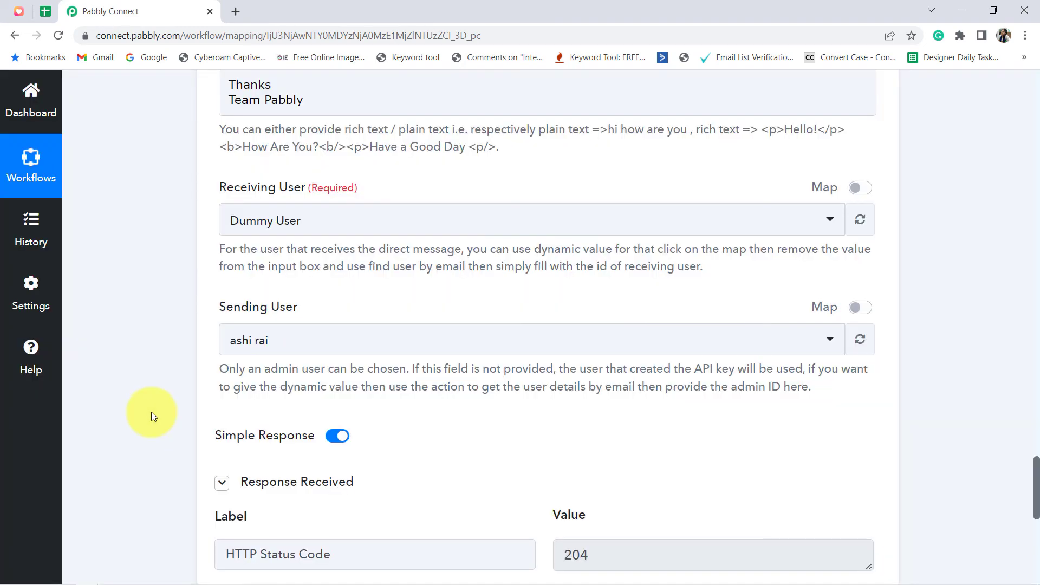
# Switch to the new member's Heartbeat window, open the direct message from its notification and read through the welcome text
pyautogui.moveTo(86, 574)
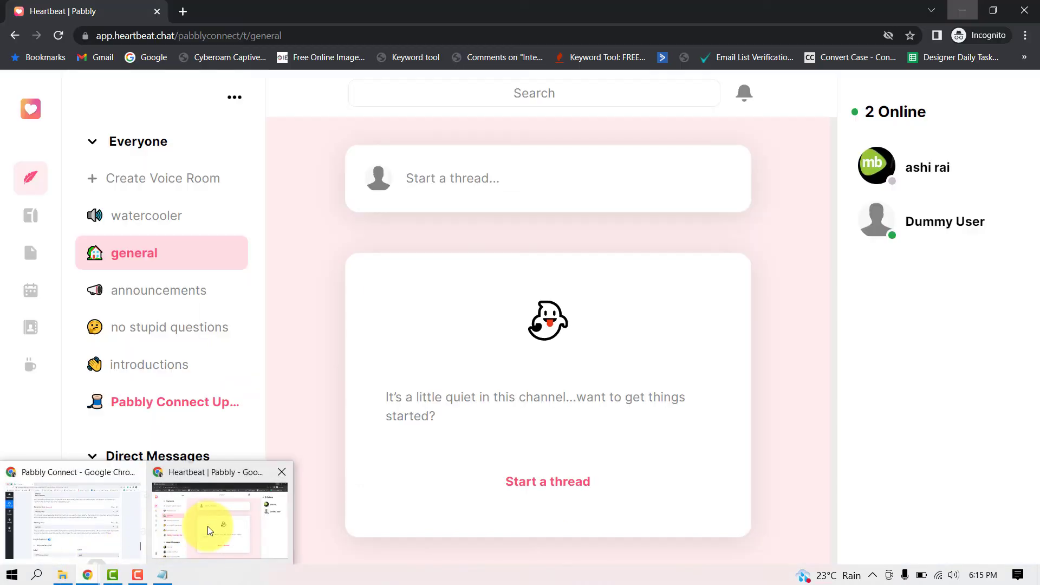
pyautogui.click(207, 526)
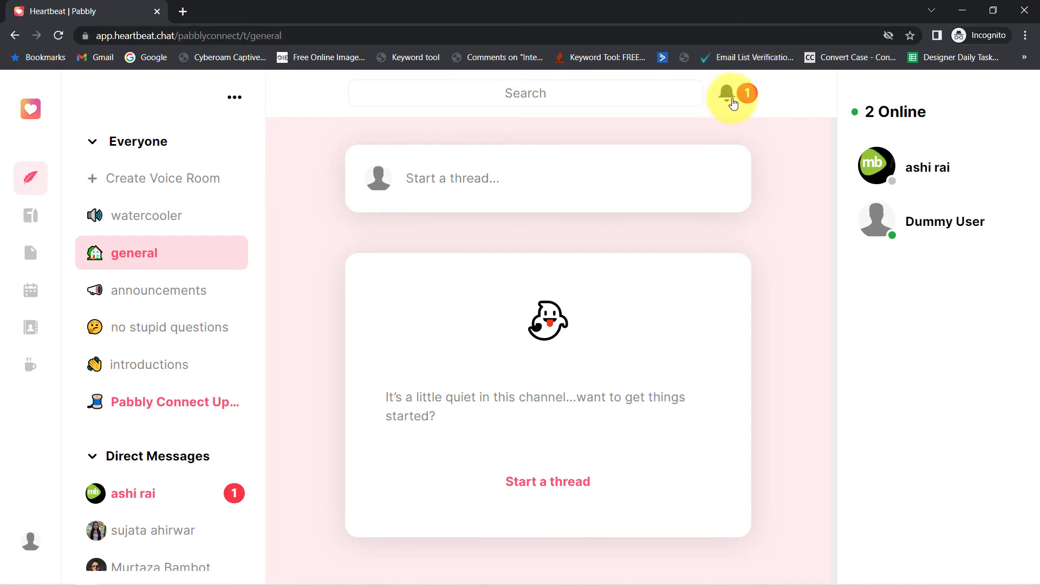
pyautogui.click(733, 104)
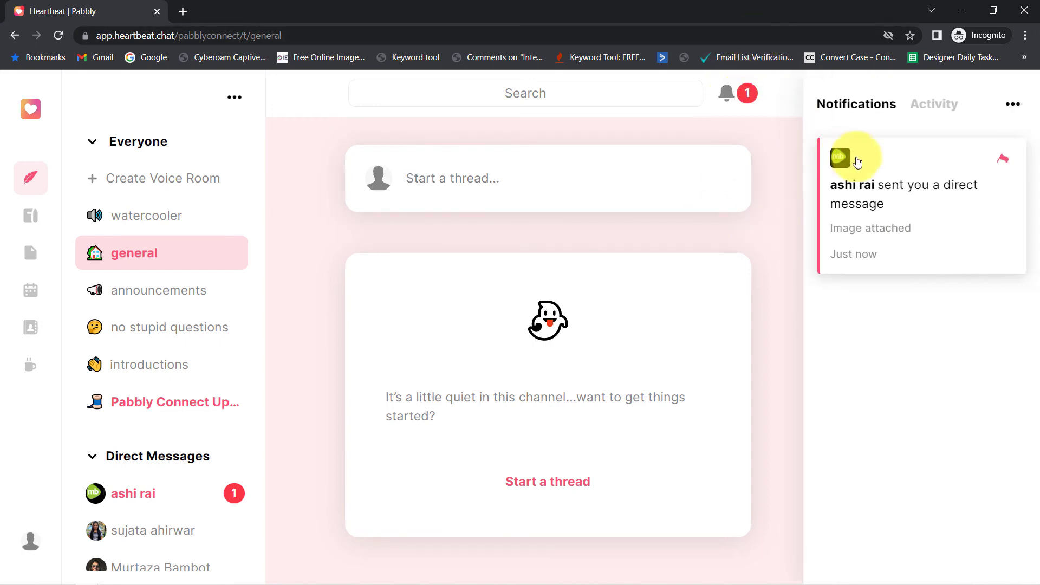
pyautogui.click(876, 202)
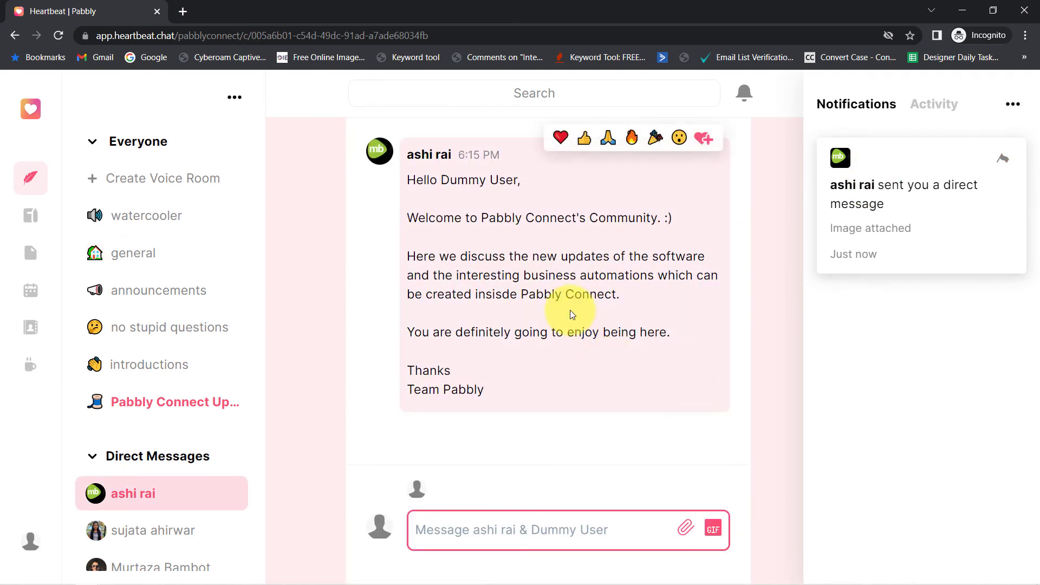
pyautogui.moveTo(420, 182); pyautogui.dragTo(529, 190)
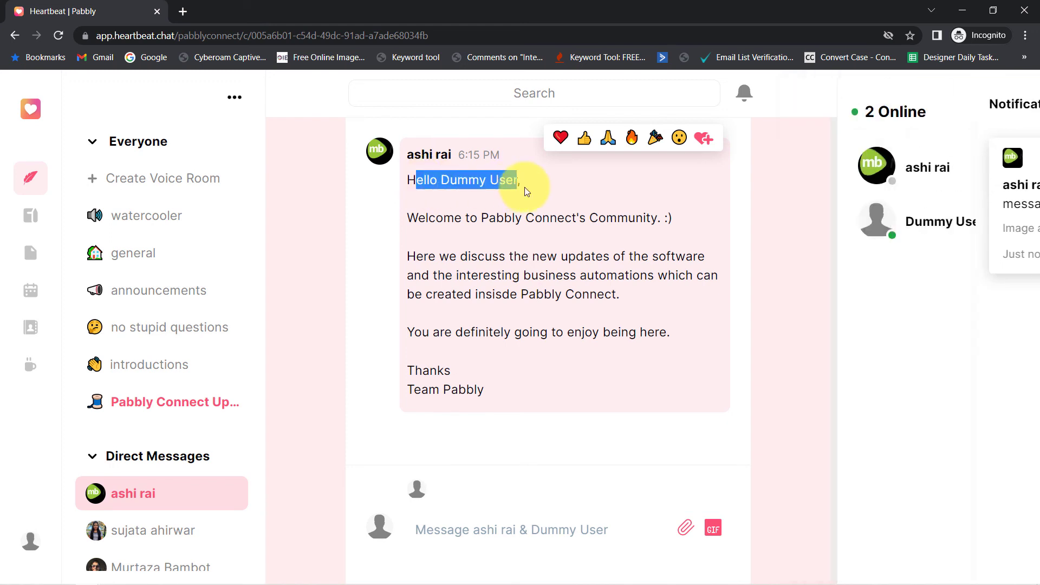
pyautogui.moveTo(429, 218); pyautogui.dragTo(672, 218)
pyautogui.click(416, 260)
pyautogui.moveTo(416, 260); pyautogui.dragTo(593, 277)
pyautogui.moveTo(648, 279); pyautogui.dragTo(599, 289)
pyautogui.moveTo(445, 332); pyautogui.dragTo(407, 410)
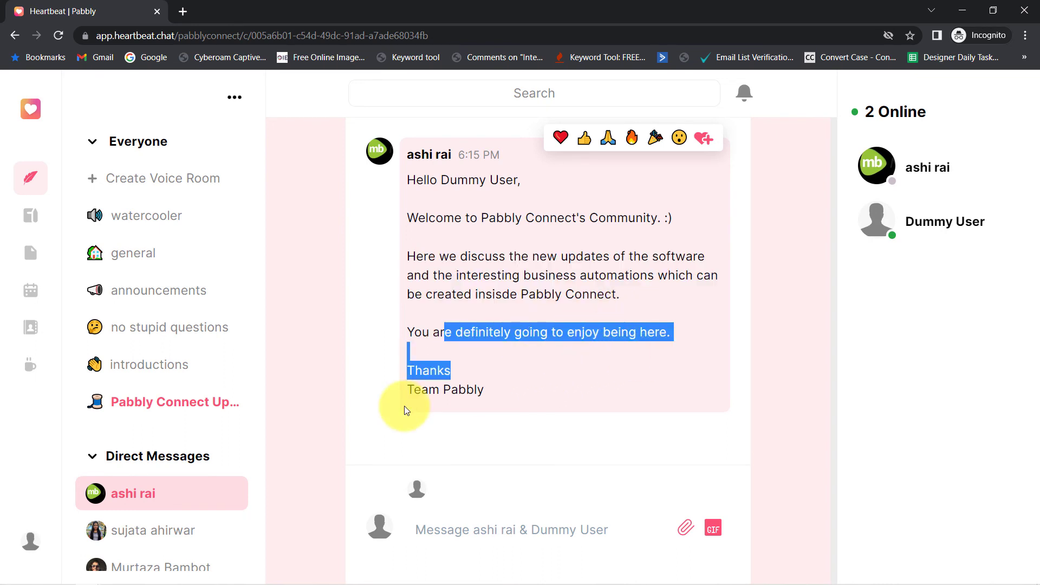
pyautogui.click(433, 402)
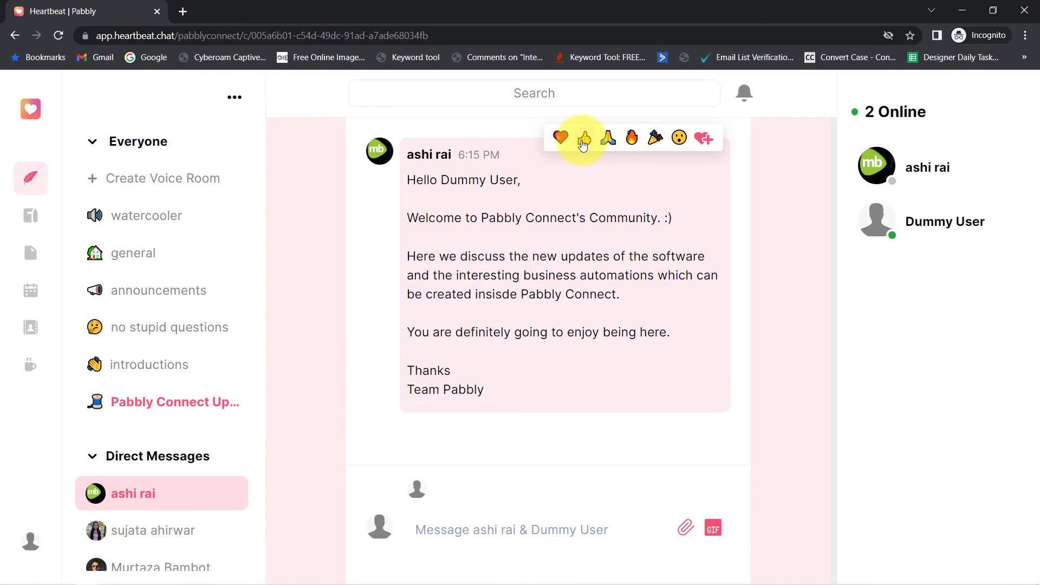
# Add a thumbs-up reaction to the welcome direct message and return to Pabbly Connect
pyautogui.click(583, 140)
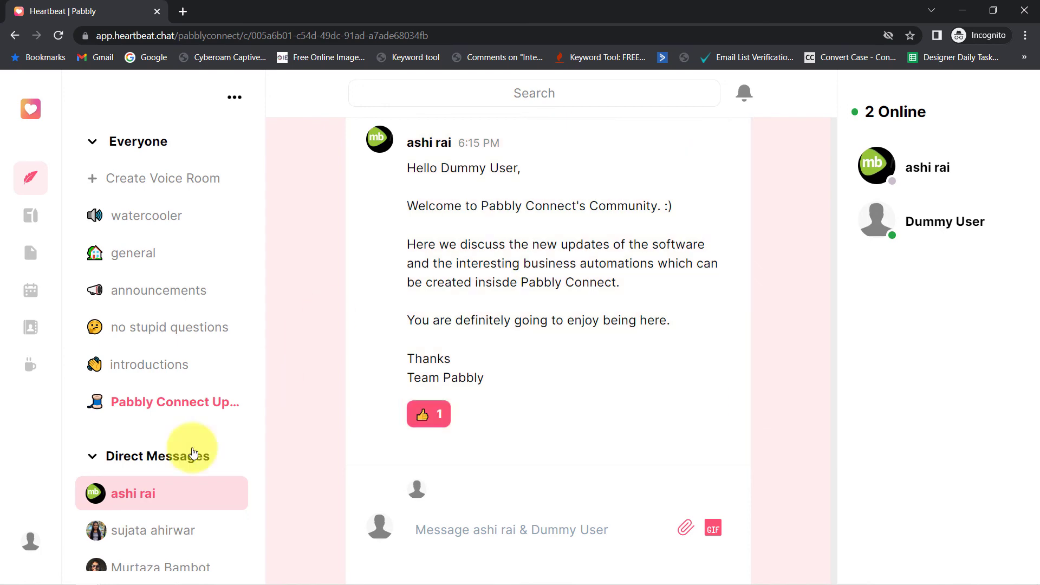
pyautogui.moveTo(92, 580)
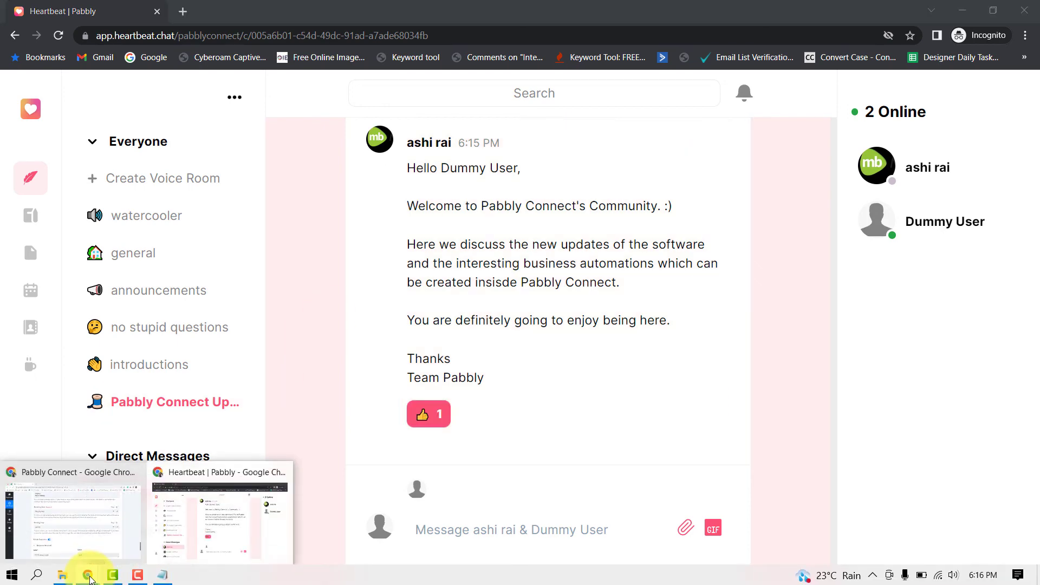
pyautogui.click(70, 533)
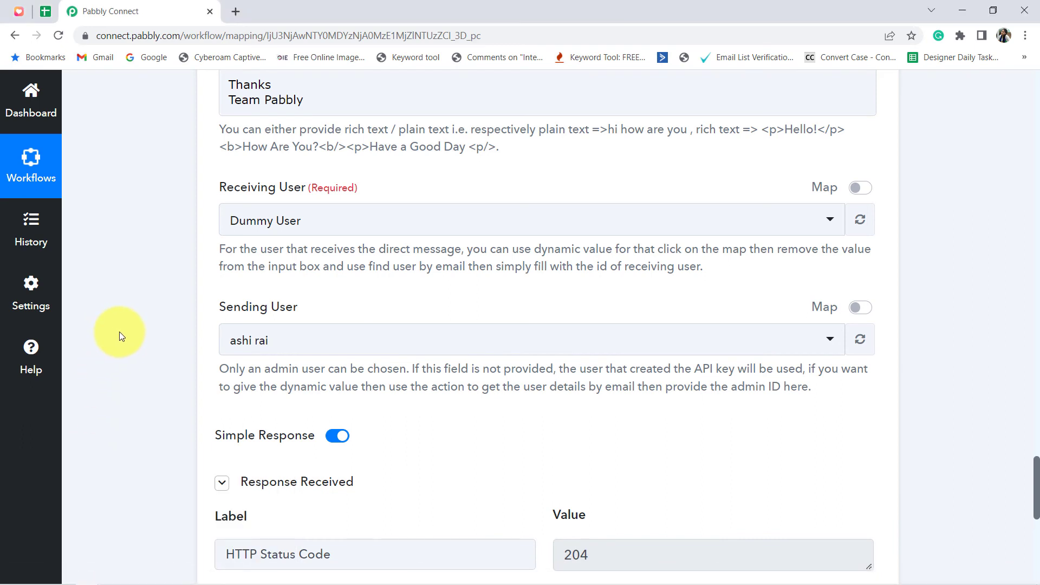
# Look back over the message setup and collapse the Heartbeat Send Direct Message action
pyautogui.scroll(3, 119, 332)
pyautogui.scroll(3, 119, 331)
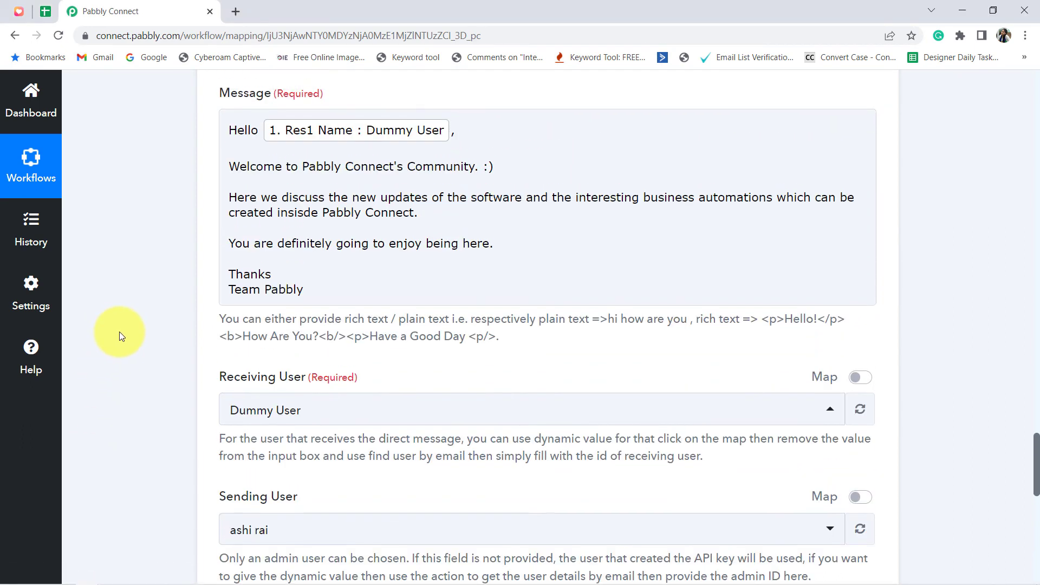
pyautogui.scroll(3, 119, 332)
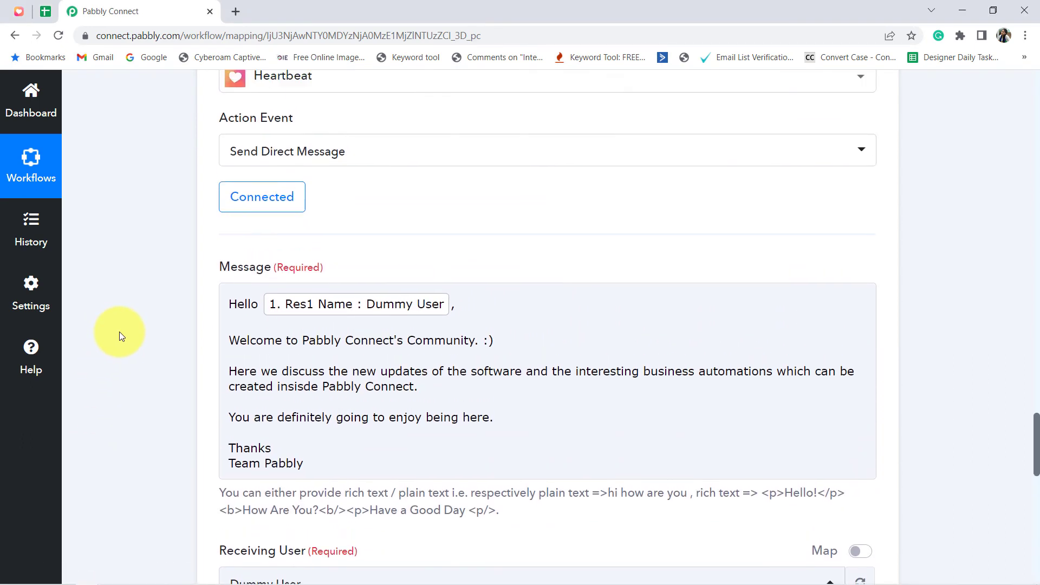
pyautogui.scroll(2, 119, 332)
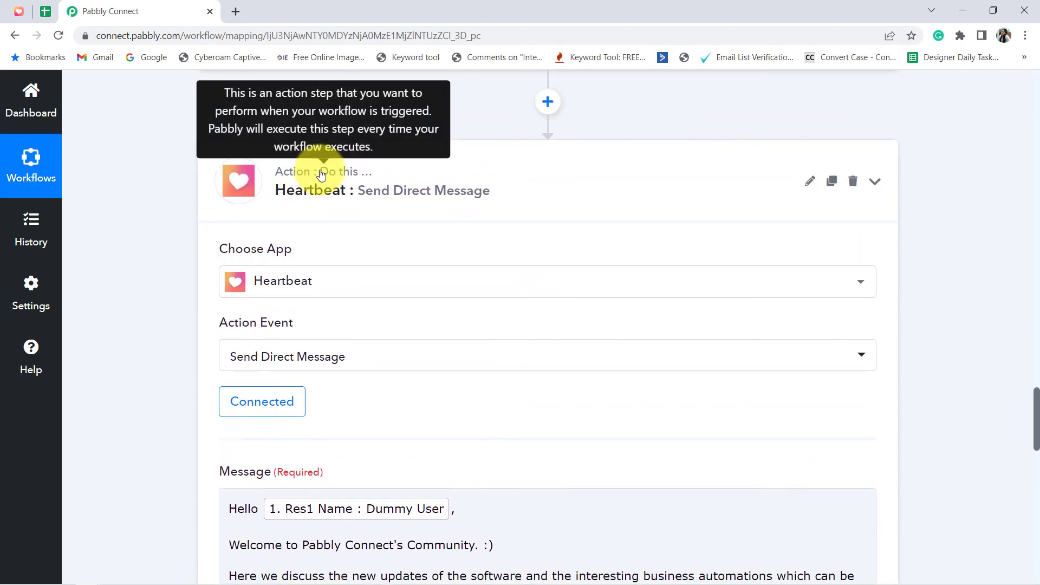
pyautogui.click(307, 171)
pyautogui.scroll(5, 148, 238)
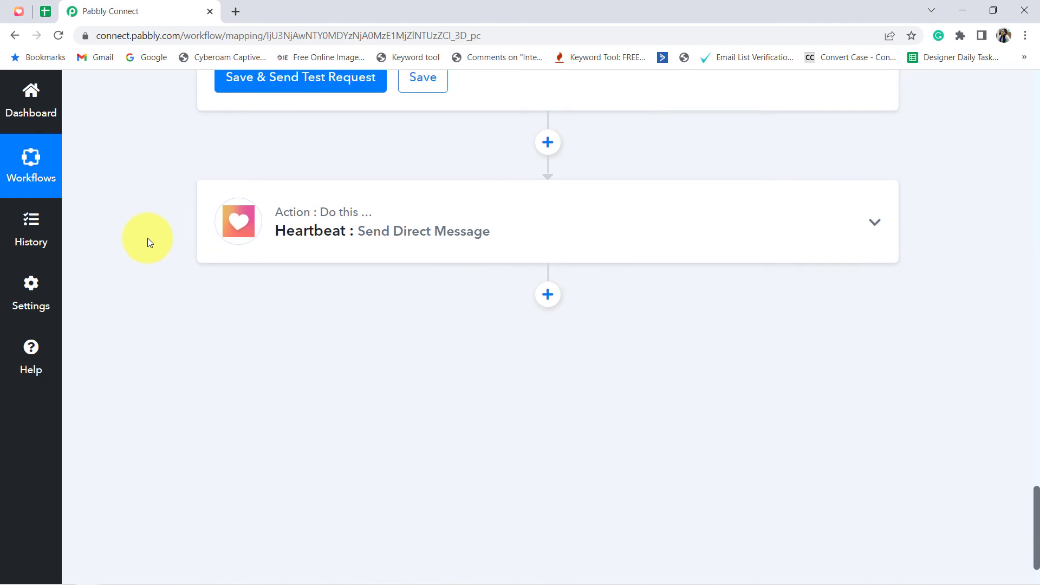
# Collapse the Google Sheets Add New Row action and the Heartbeat New User trigger in the workflow
pyautogui.scroll(15, 147, 239)
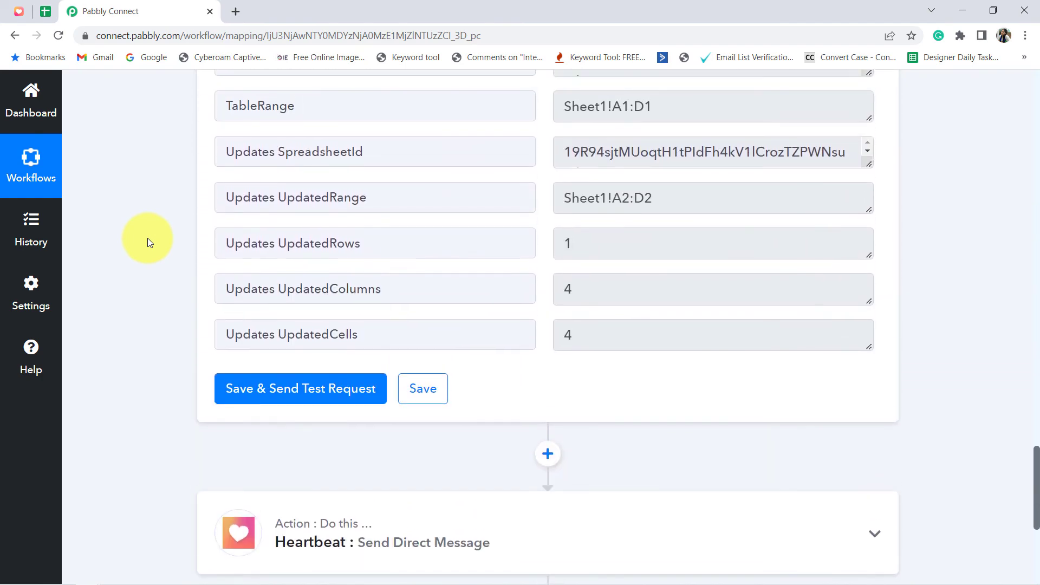
pyautogui.scroll(7, 148, 239)
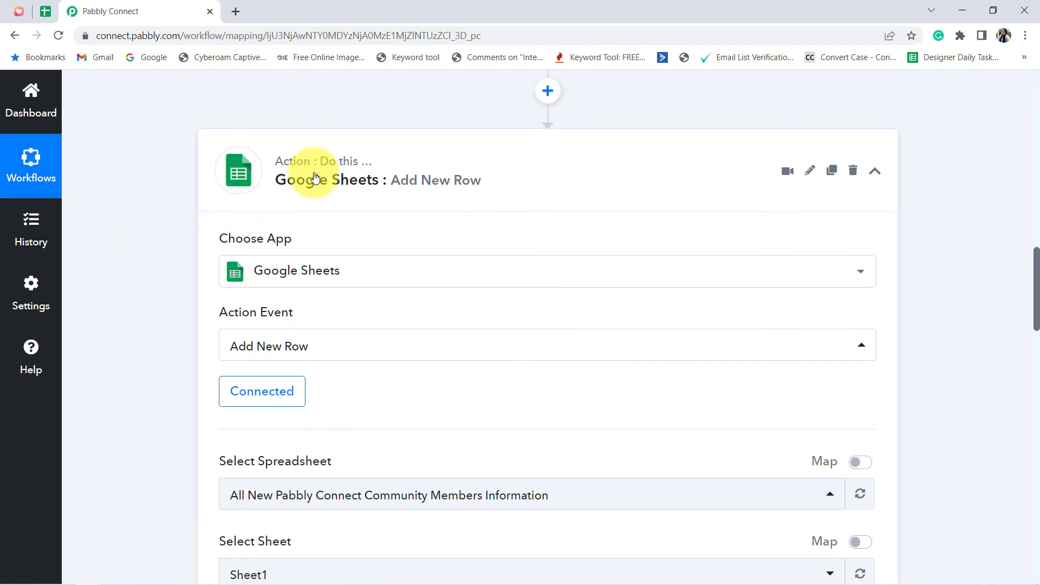
pyautogui.click(252, 176)
pyautogui.scroll(8, 166, 183)
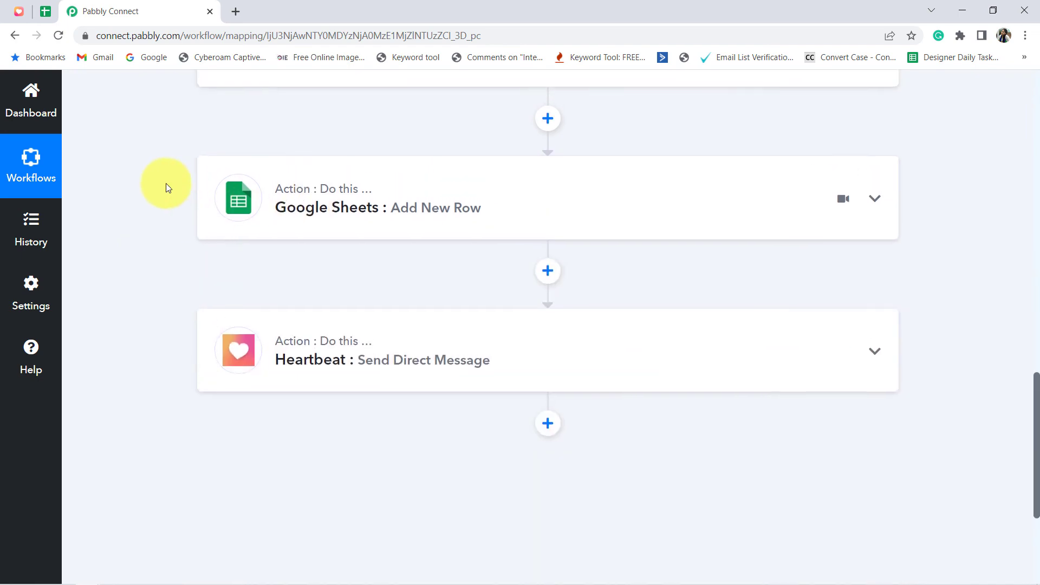
pyautogui.scroll(4, 166, 183)
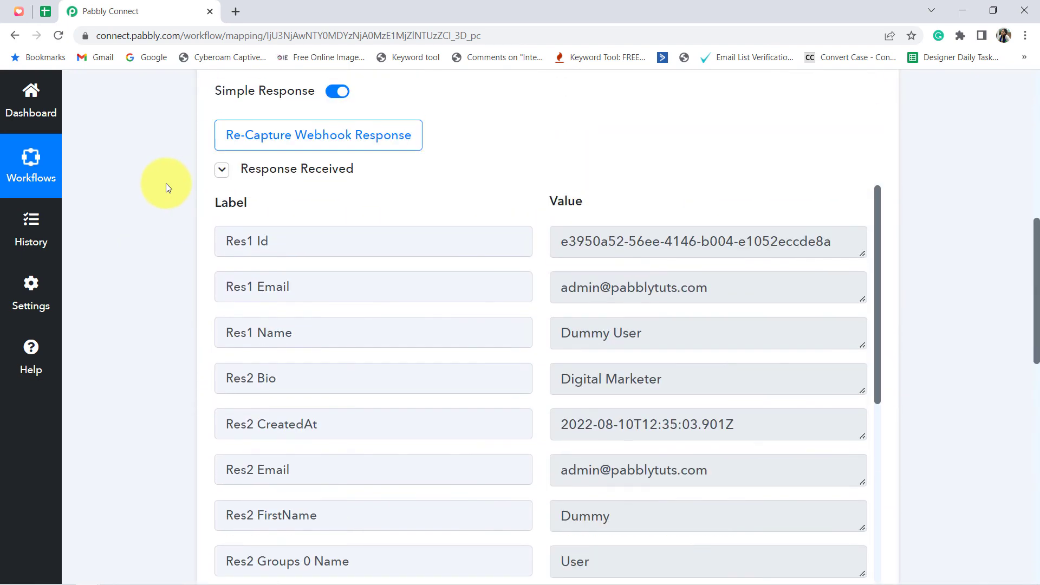
pyautogui.scroll(8, 165, 183)
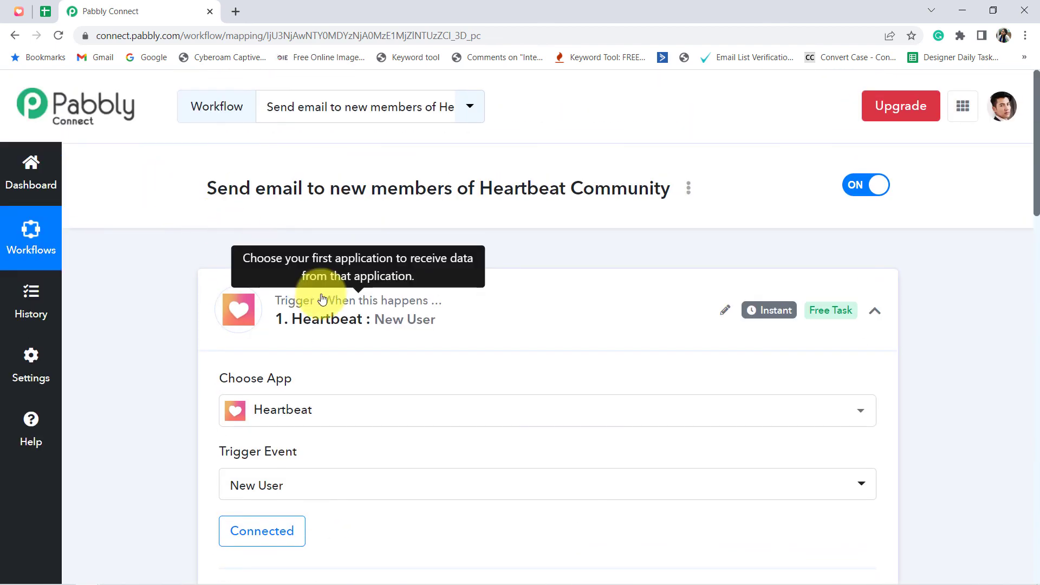
pyautogui.click(323, 299)
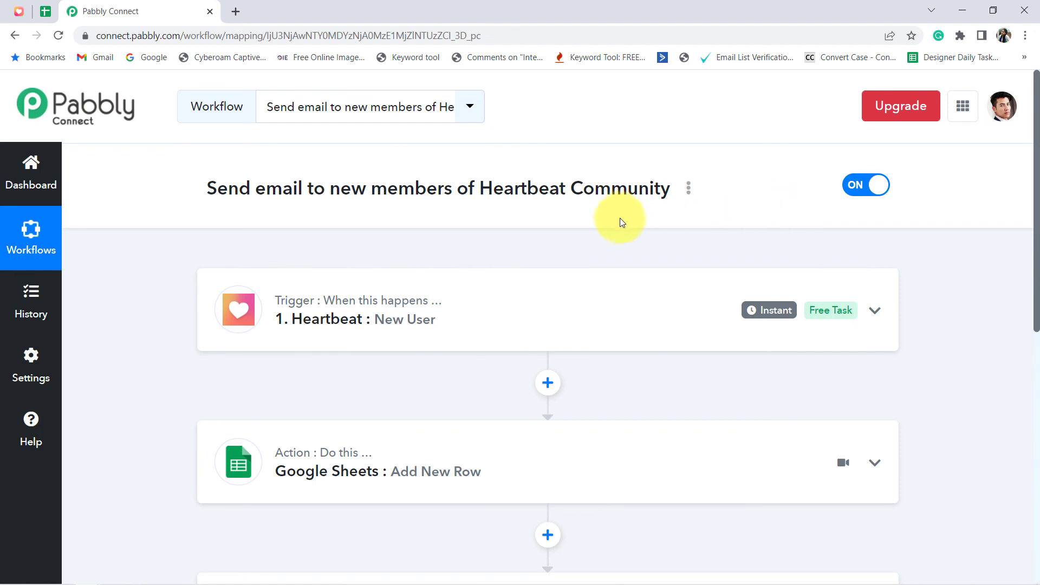
# Bring up the share link of the Send email to new members of Heartbeat Community workflow, then dismiss it
pyautogui.scroll(-2, 622, 222)
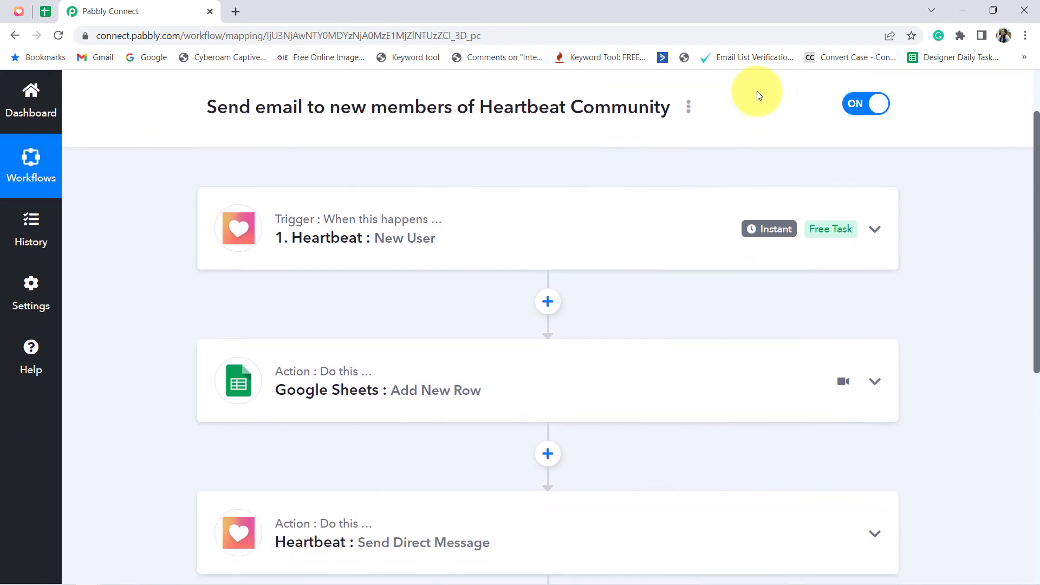
pyautogui.click(689, 106)
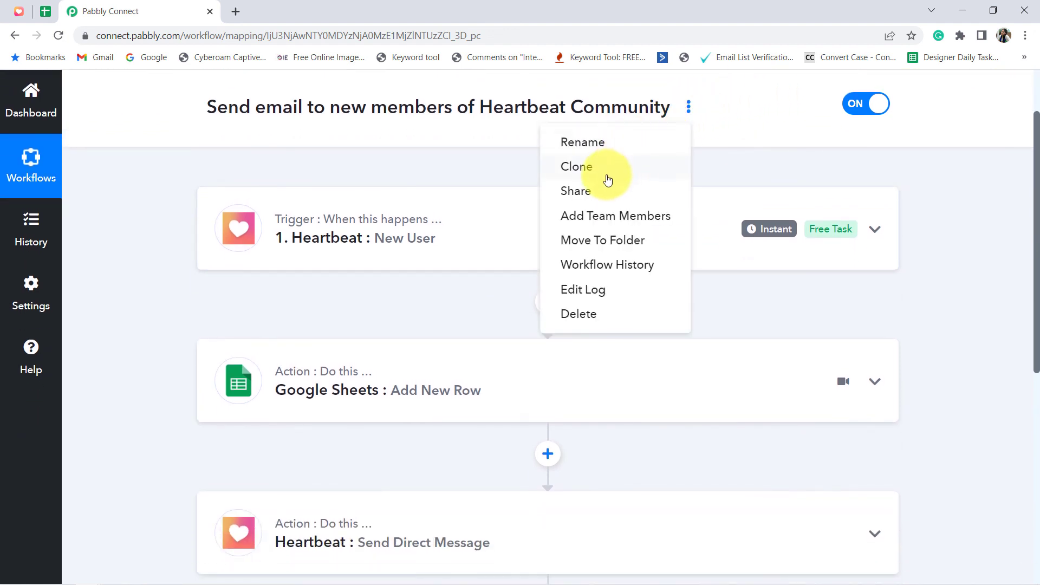
pyautogui.click(581, 191)
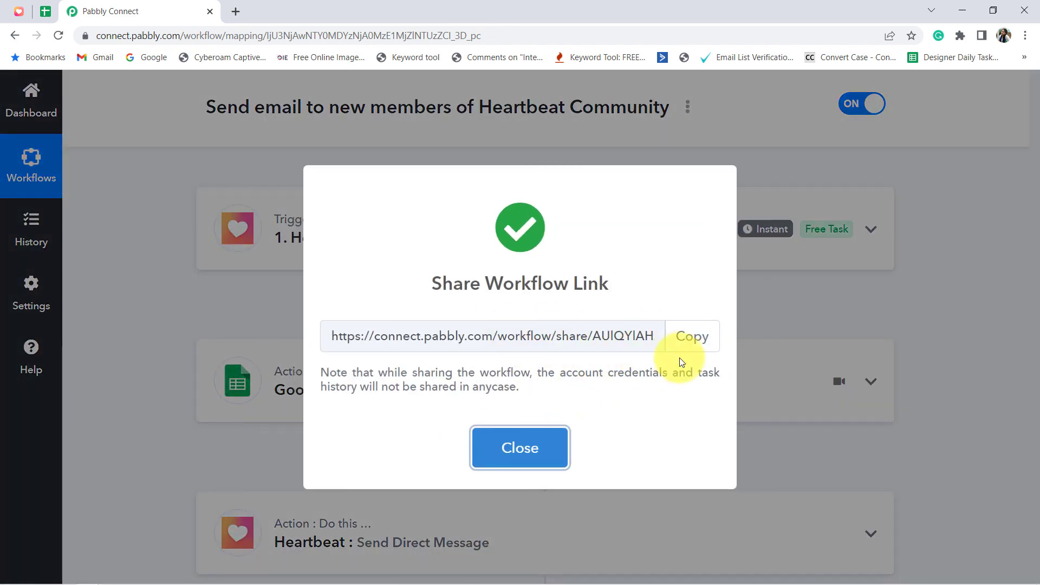
pyautogui.click(503, 448)
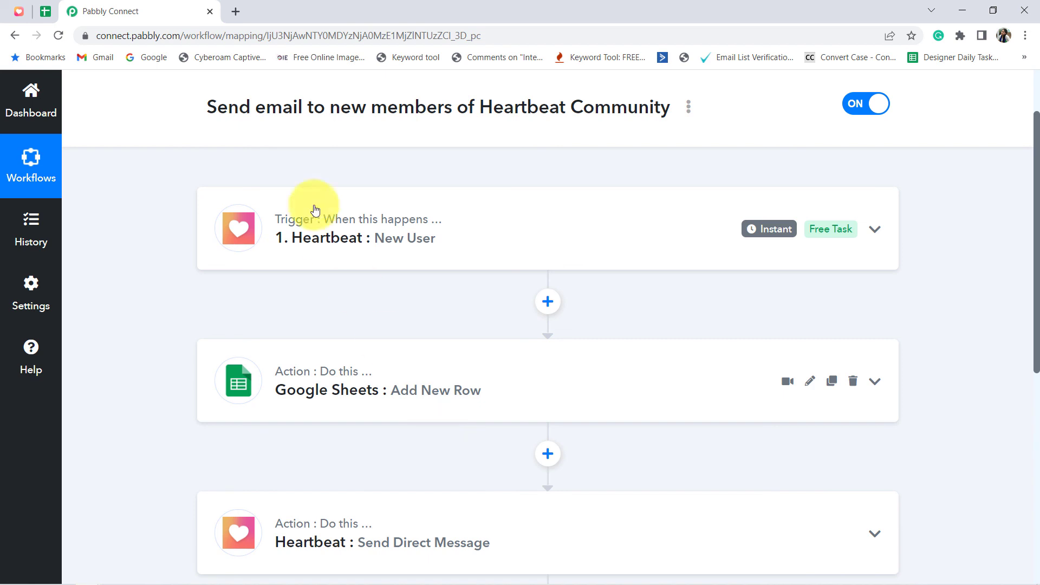
# Close Pabbly Connect and look over the member rows in the All New Pabbly Connect Community Members Information spreadsheet
pyautogui.click(209, 11)
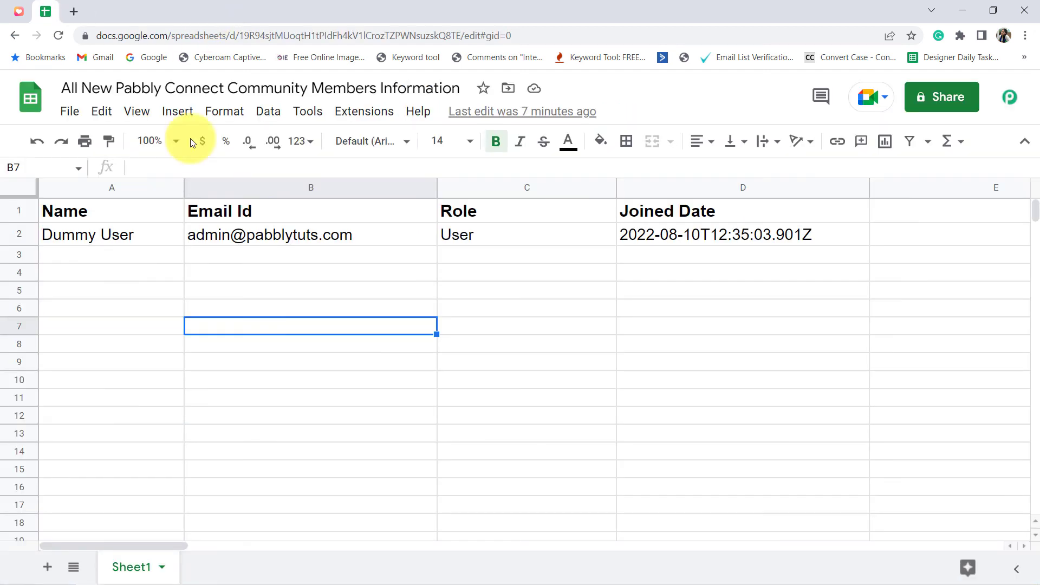
pyautogui.click(160, 264)
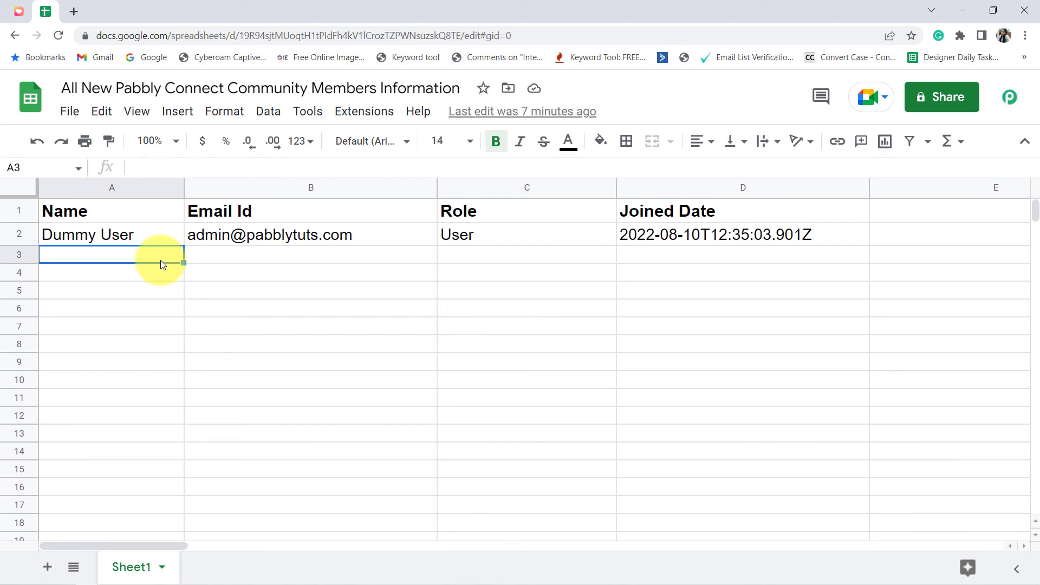
pyautogui.moveTo(161, 263); pyautogui.dragTo(524, 281)
pyautogui.click(469, 312)
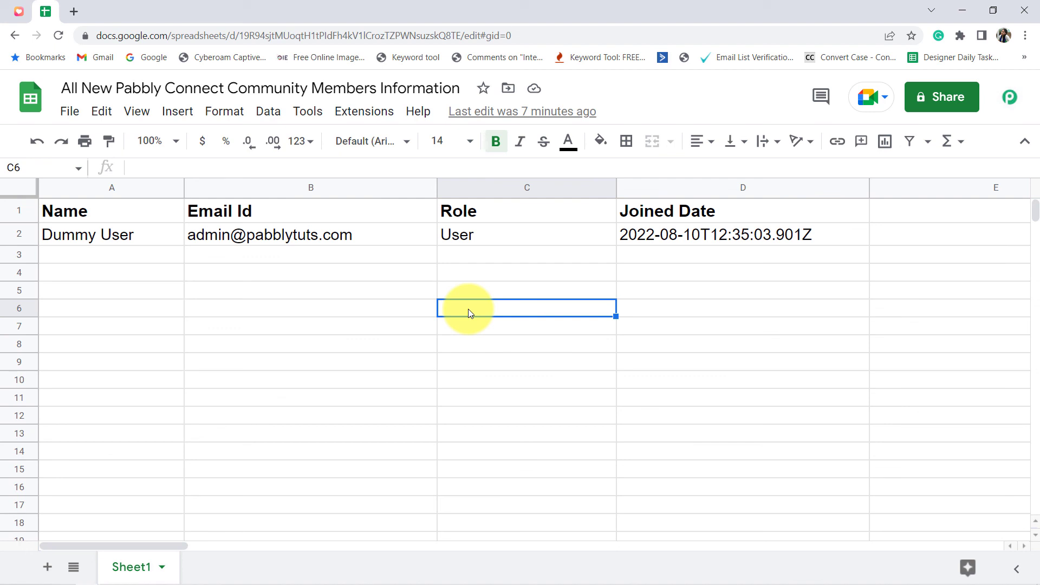